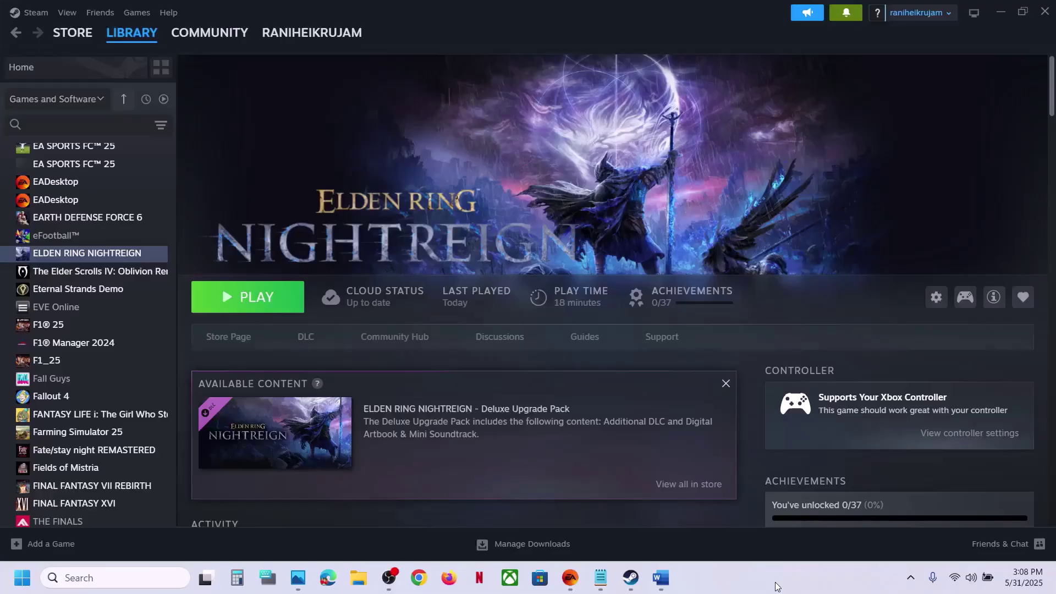
Switch to the Word notes, highlight "Restart Steam" in Step 1, and look up the Exit option in Steam
{"action": "left_click", "coordinate": [661, 577]}
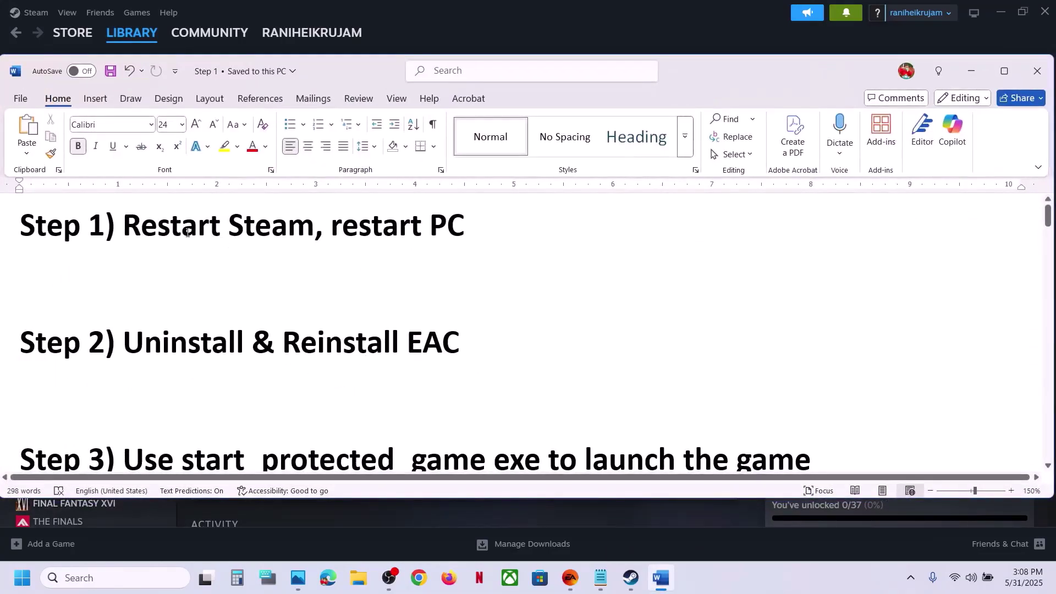
{"action": "left_click_drag", "start_coordinate": [124, 227], "coordinate": [329, 227]}
{"action": "left_click", "coordinate": [524, 2]}
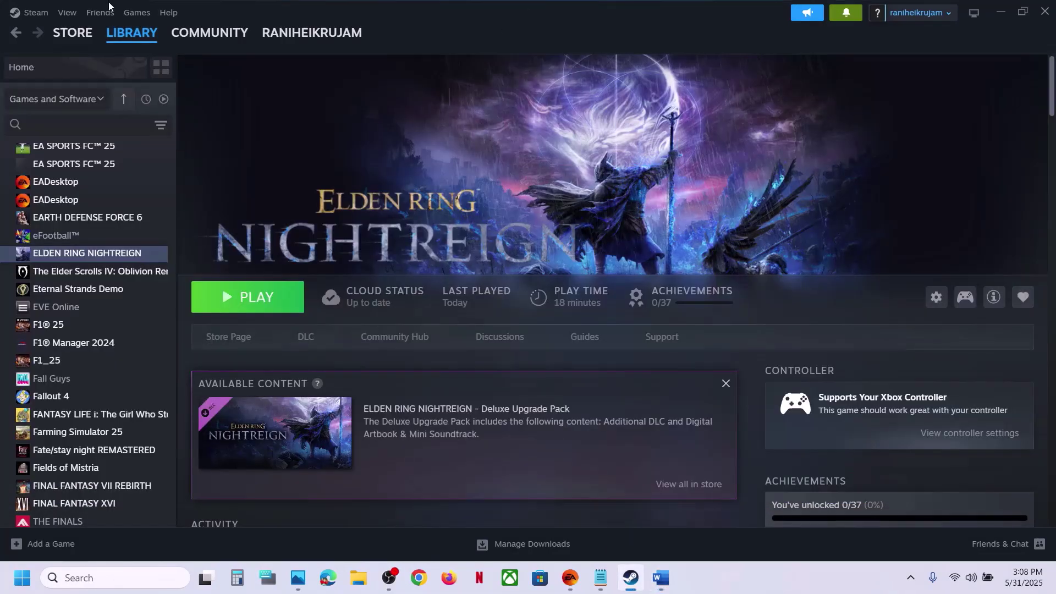
{"action": "left_click", "coordinate": [39, 16]}
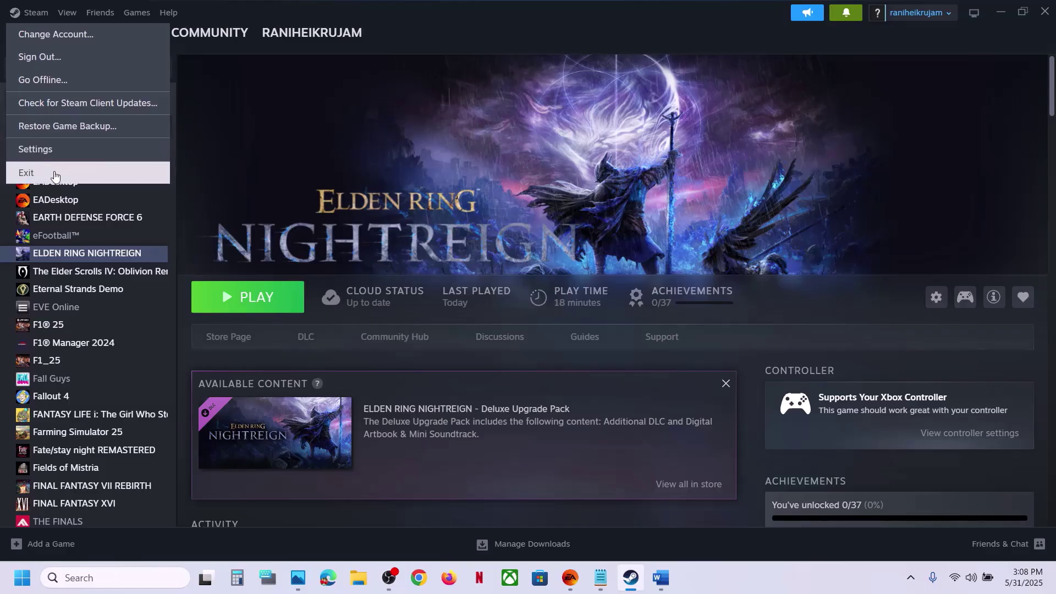
{"action": "left_click", "coordinate": [365, 163]}
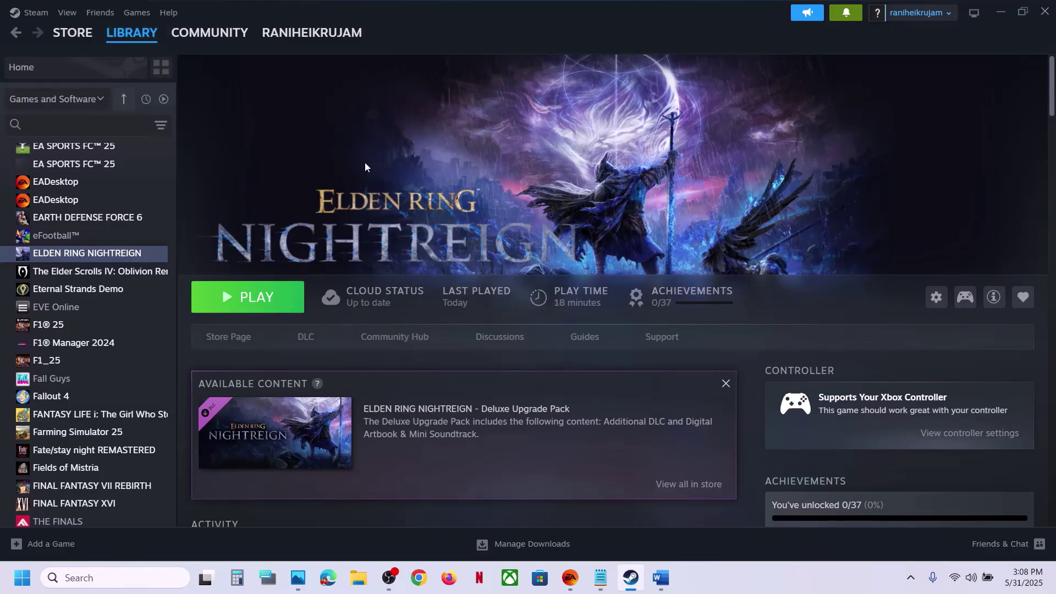
Highlight "restart PC" in Step 1 of the Word notes and look up the Restart option among the Windows power choices
{"action": "left_click", "coordinate": [661, 577]}
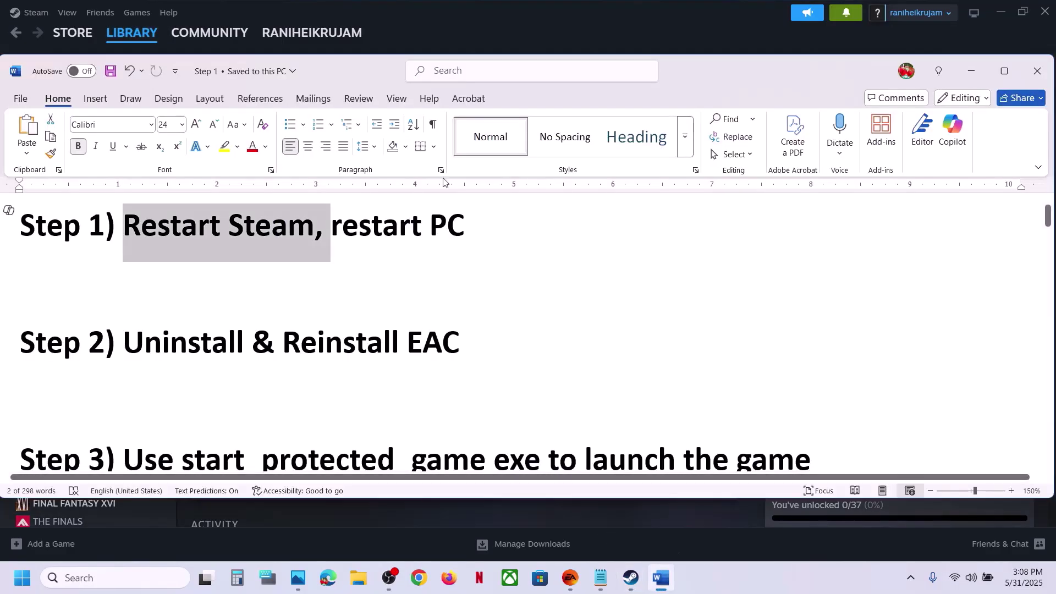
{"action": "left_click", "coordinate": [342, 230]}
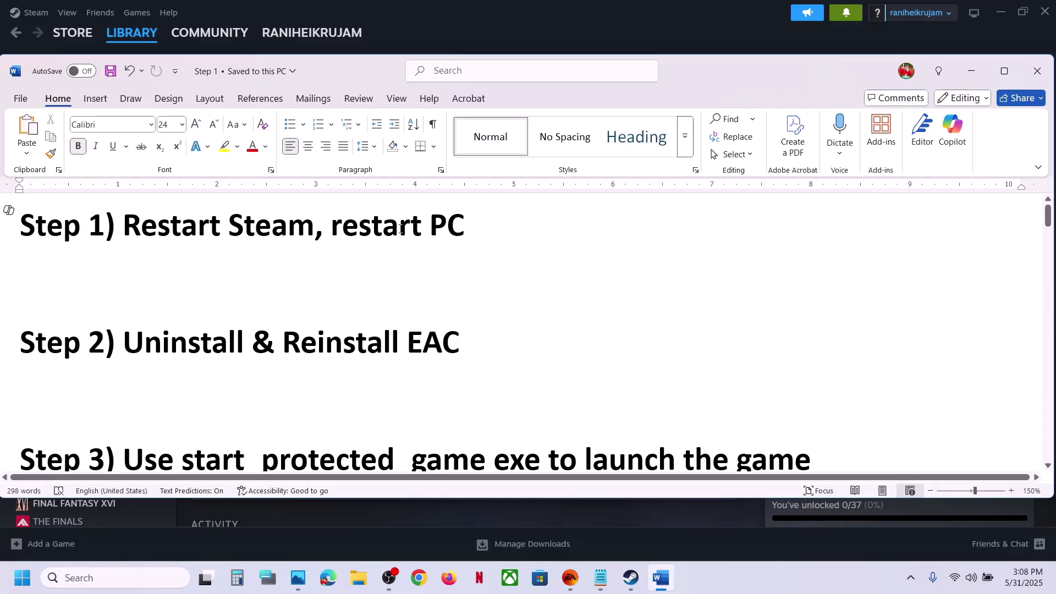
{"action": "left_click_drag", "start_coordinate": [401, 230], "coordinate": [465, 230]}
{"action": "left_click", "coordinate": [555, 53]}
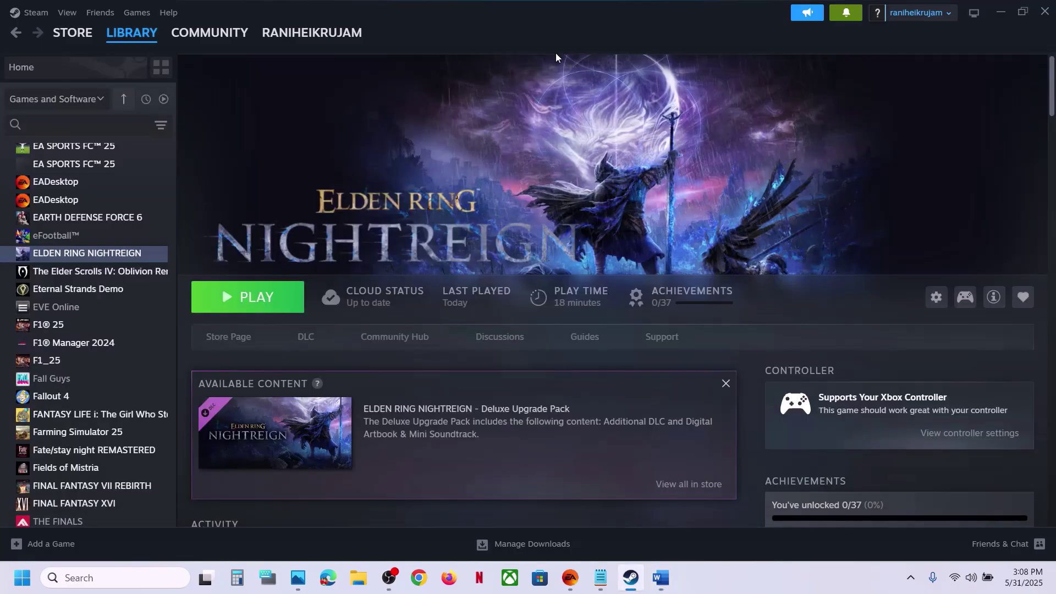
{"action": "left_click", "coordinate": [22, 577]}
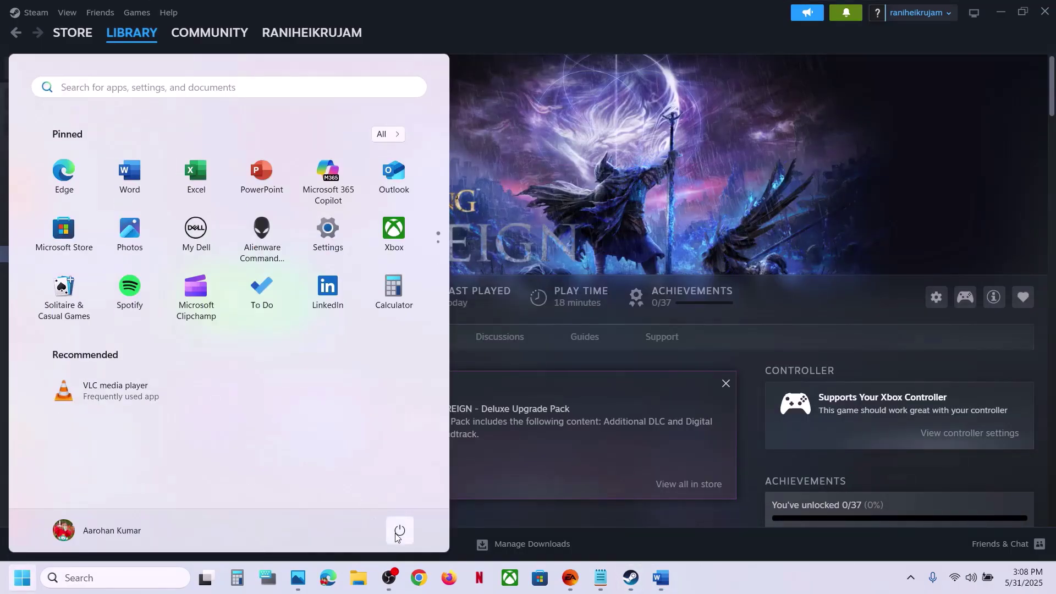
{"action": "left_click", "coordinate": [398, 531]}
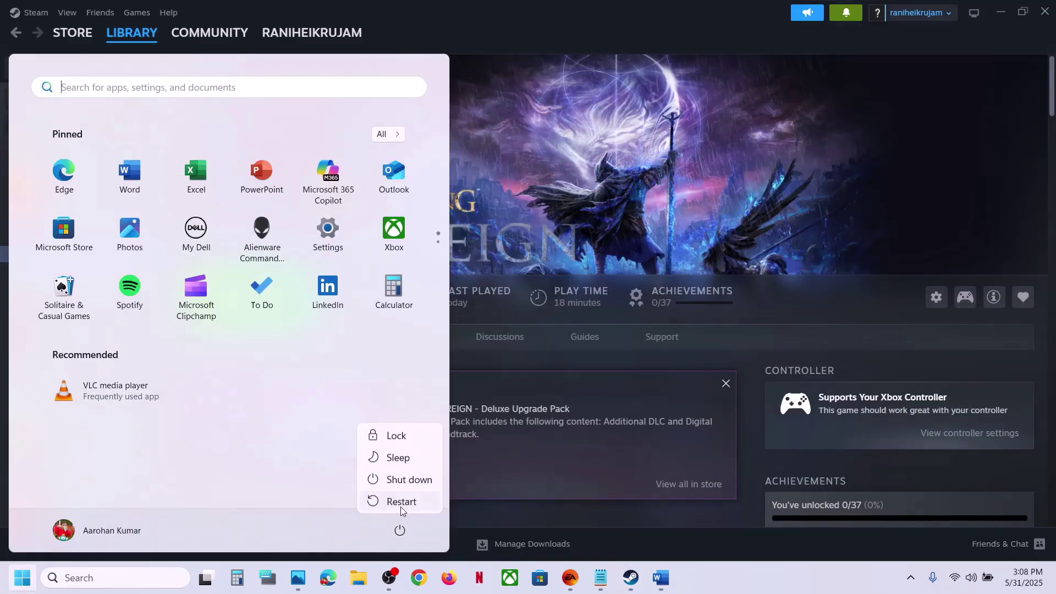
{"action": "left_click", "coordinate": [705, 149]}
Highlight "Uninstall & Reinstall EAC" in Step 2 of the Word notes and return to Steam
{"action": "left_click", "coordinate": [661, 577]}
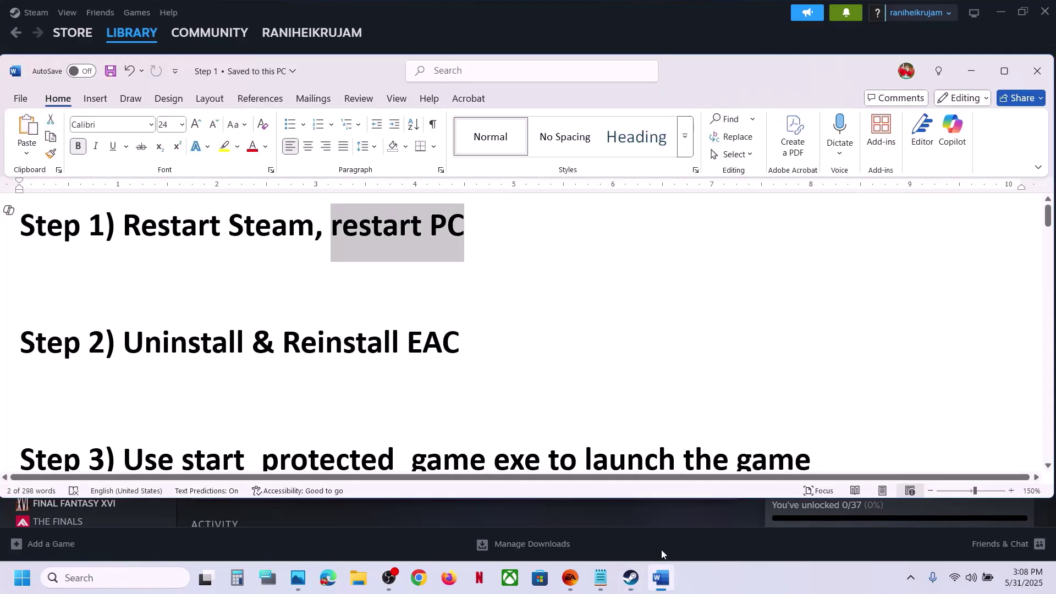
{"action": "left_click_drag", "start_coordinate": [131, 340], "coordinate": [442, 351]}
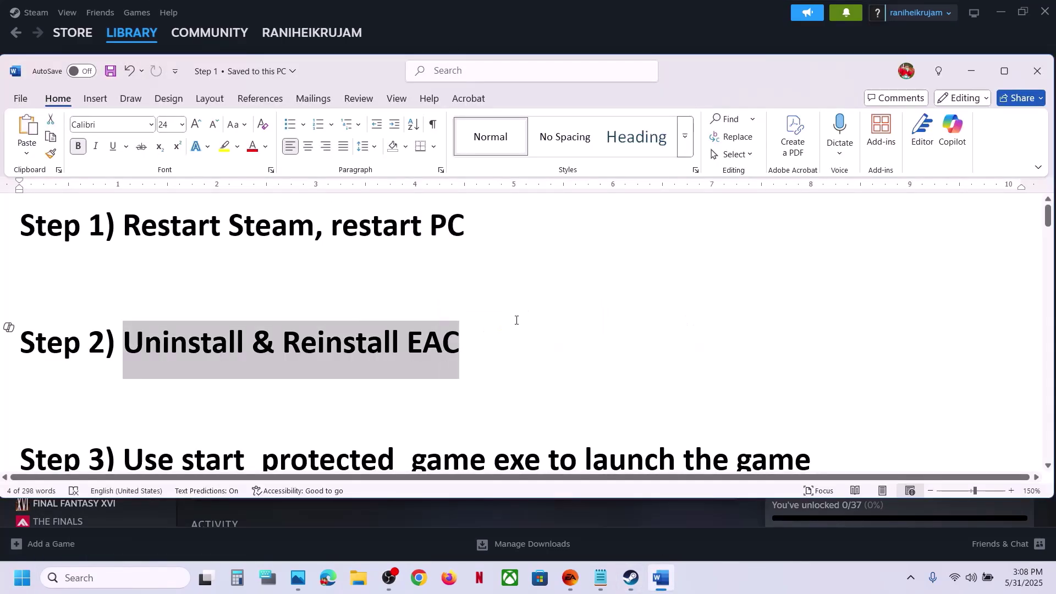
{"action": "left_click", "coordinate": [587, 55]}
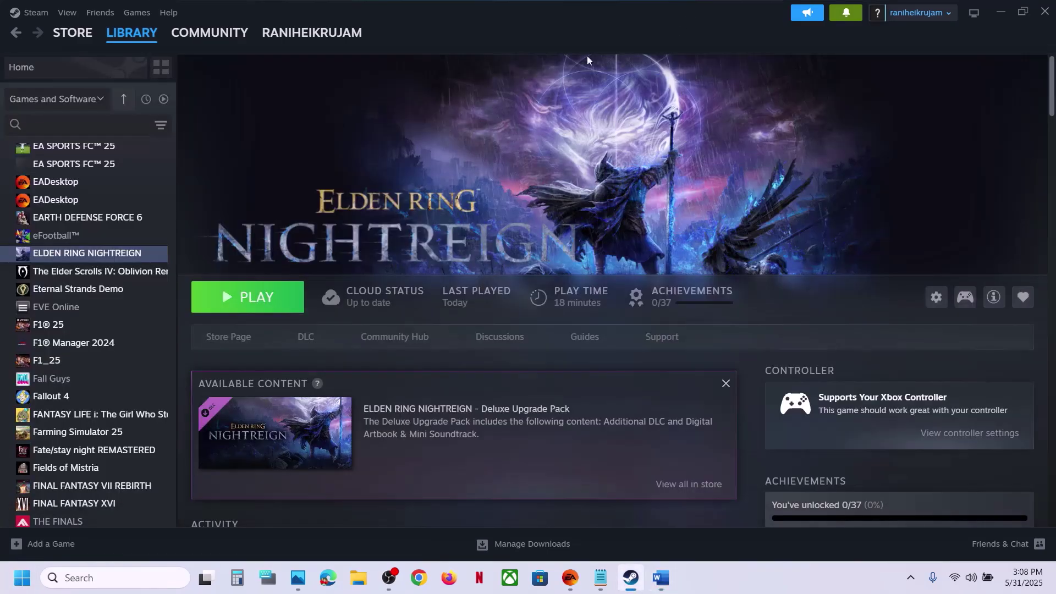
Browse the local files of ELDEN RING NIGHTREIGN from the Steam library and open the easyanticheat folder inside Game
{"action": "right_click", "coordinate": [117, 254]}
{"action": "mouse_move", "coordinate": [163, 341]}
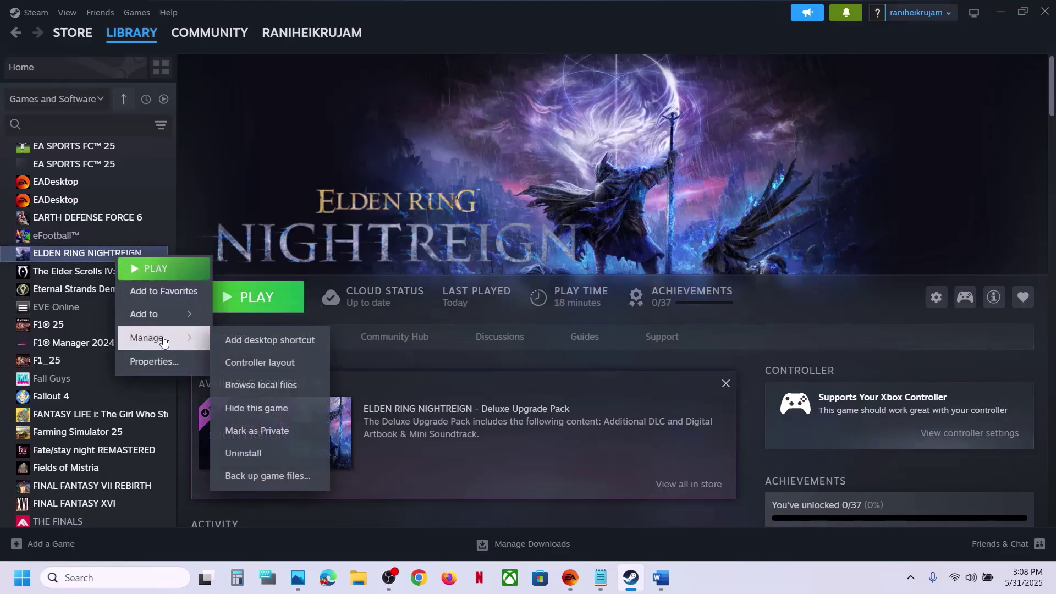
{"action": "left_click", "coordinate": [261, 387]}
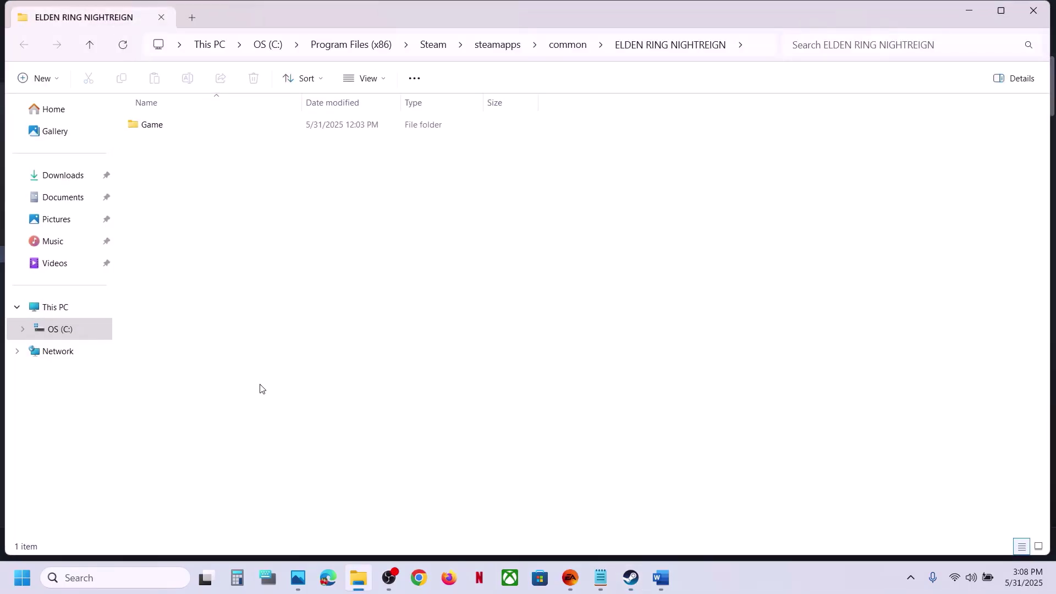
{"action": "double_click", "coordinate": [171, 122]}
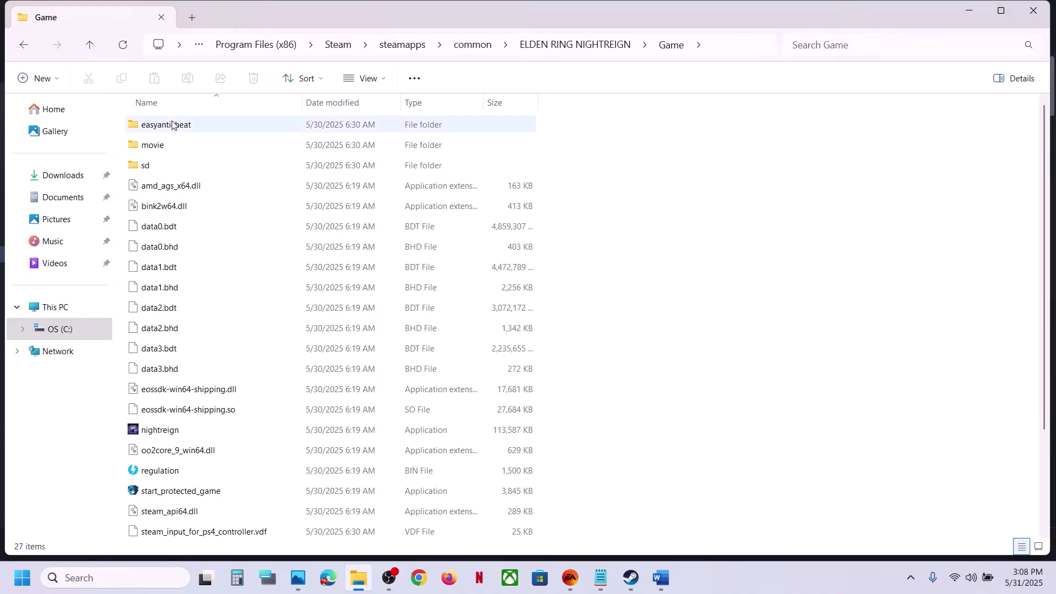
{"action": "left_click", "coordinate": [188, 127]}
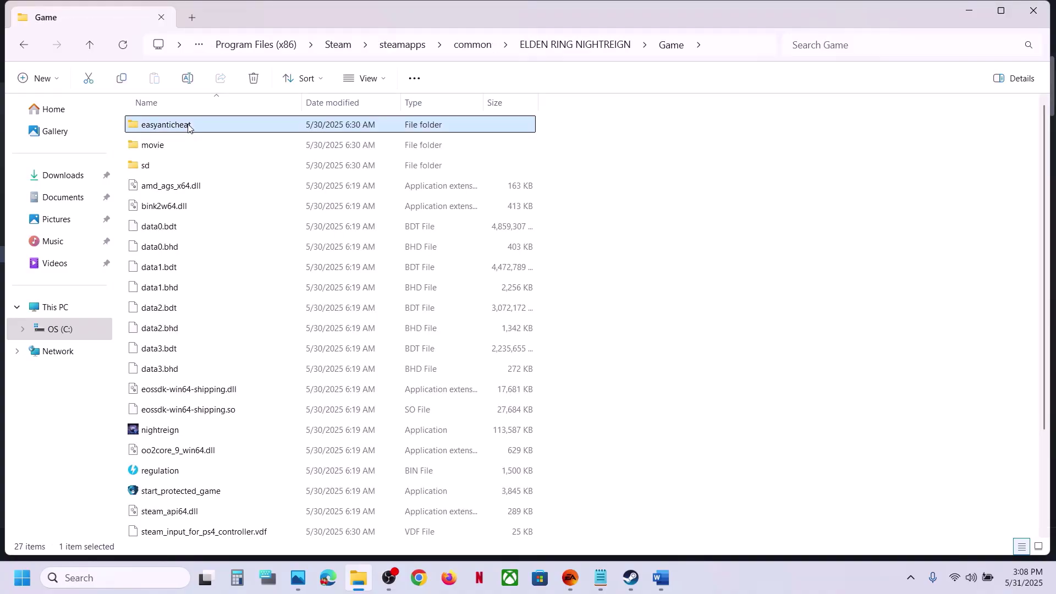
{"action": "double_click", "coordinate": [188, 126]}
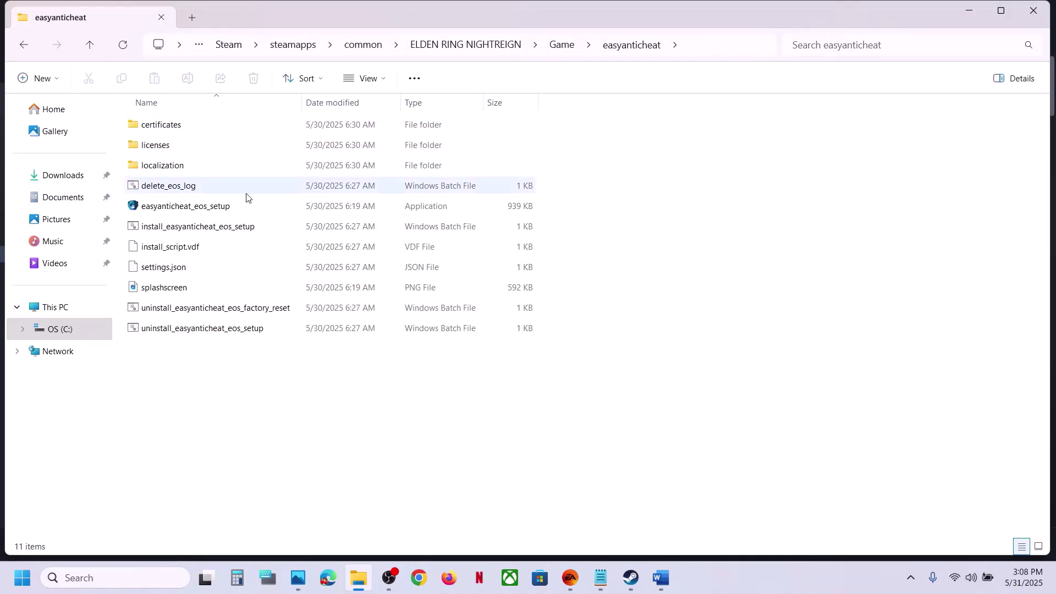
Run the uninstall_easyanticheat_eos_setup batch file as administrator, allow the changes, and dismiss its console window
{"action": "left_click", "coordinate": [203, 332]}
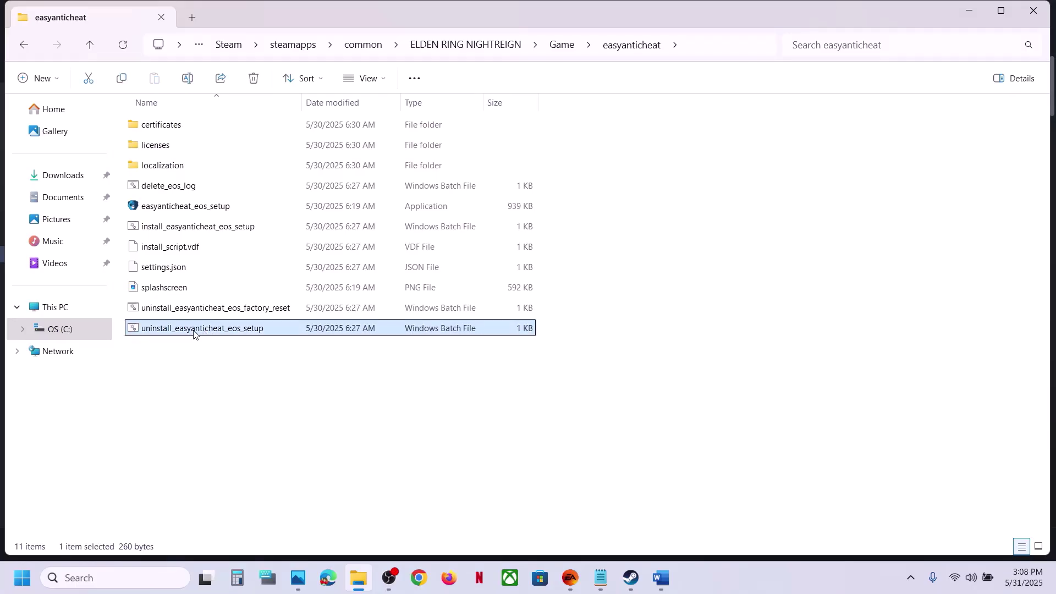
{"action": "right_click", "coordinate": [193, 333]}
{"action": "left_click", "coordinate": [252, 278]}
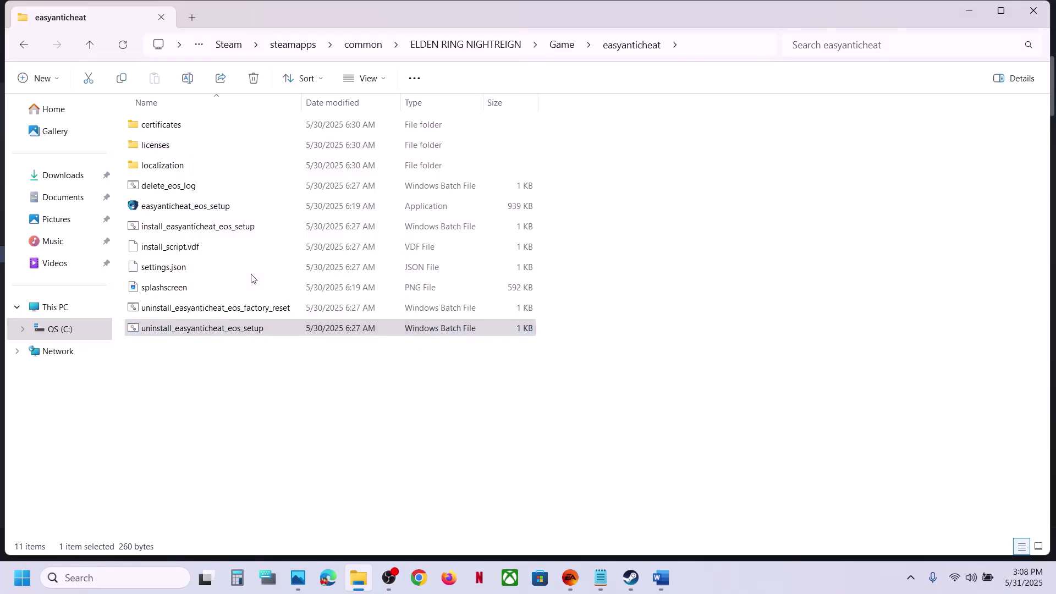
{"action": "left_click", "coordinate": [473, 429]}
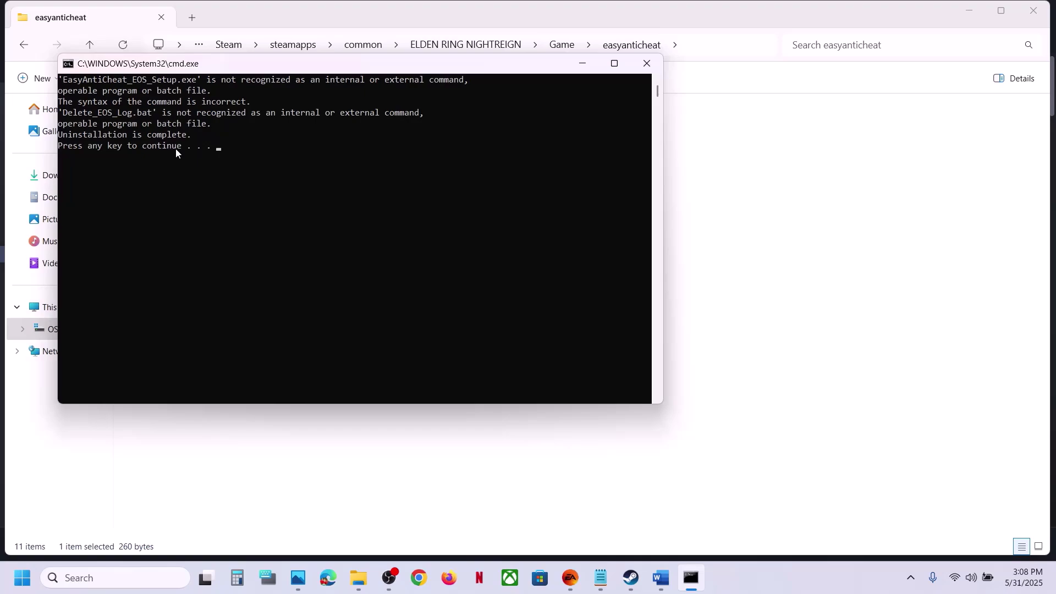
{"action": "key", "text": "Return"}
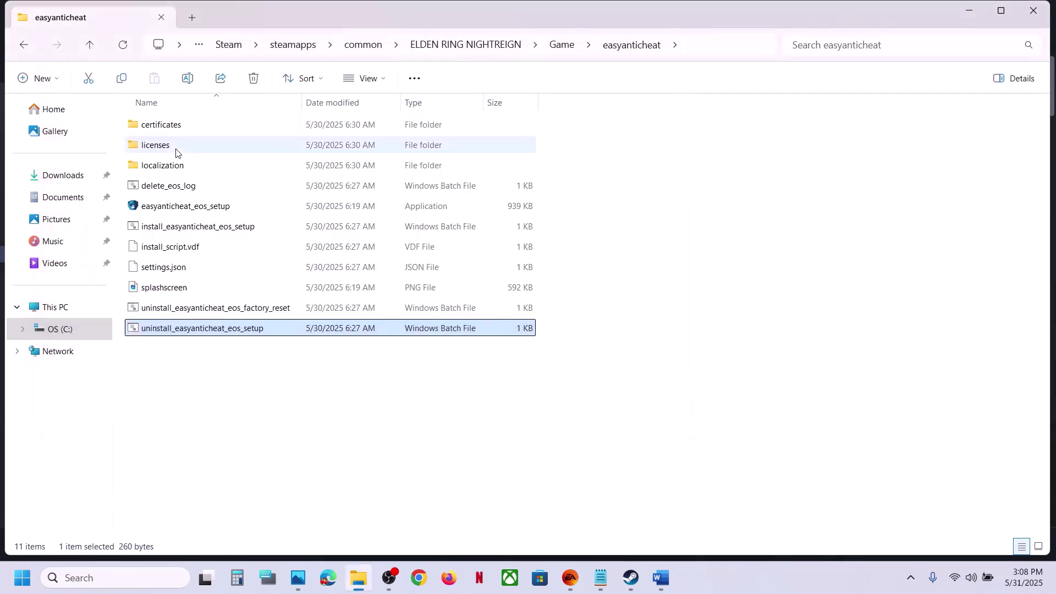
Run the uninstall_easyanticheat_eos_factory_reset batch file as administrator, allow the changes, and dismiss its console window
{"action": "left_click", "coordinate": [170, 310]}
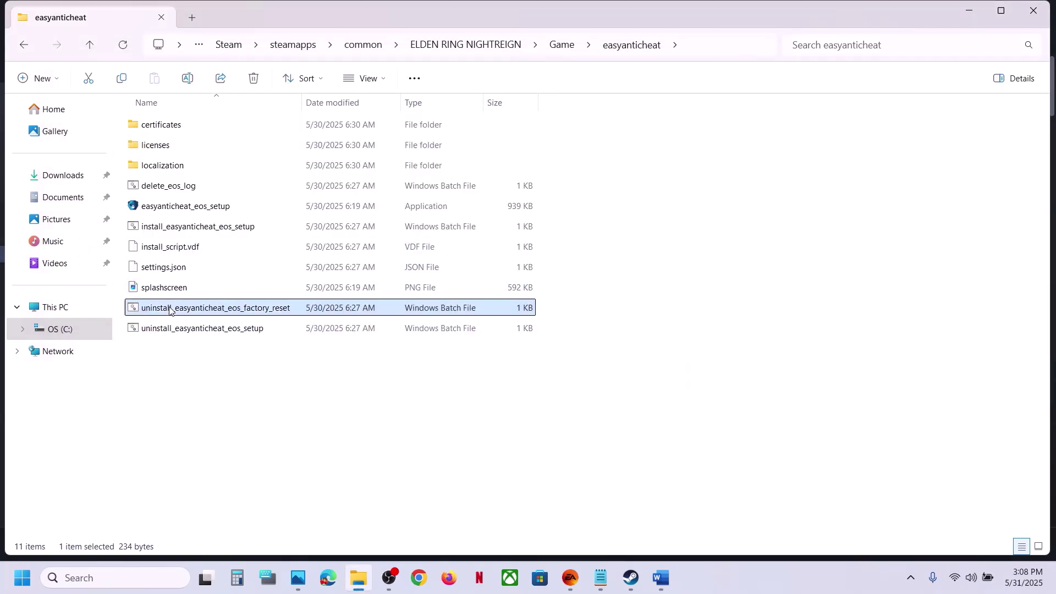
{"action": "right_click", "coordinate": [202, 314]}
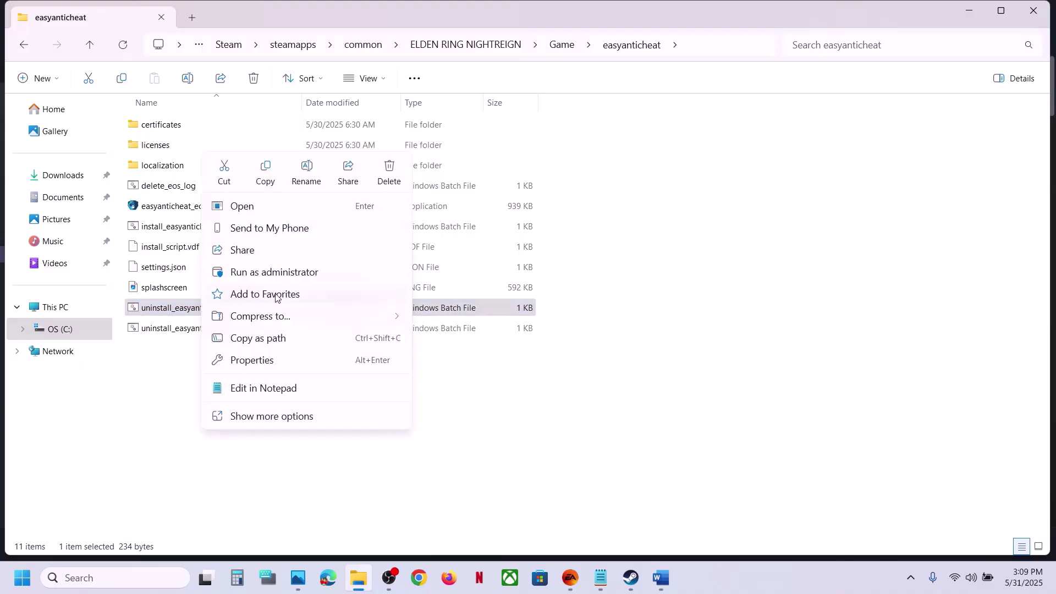
{"action": "left_click", "coordinate": [282, 273]}
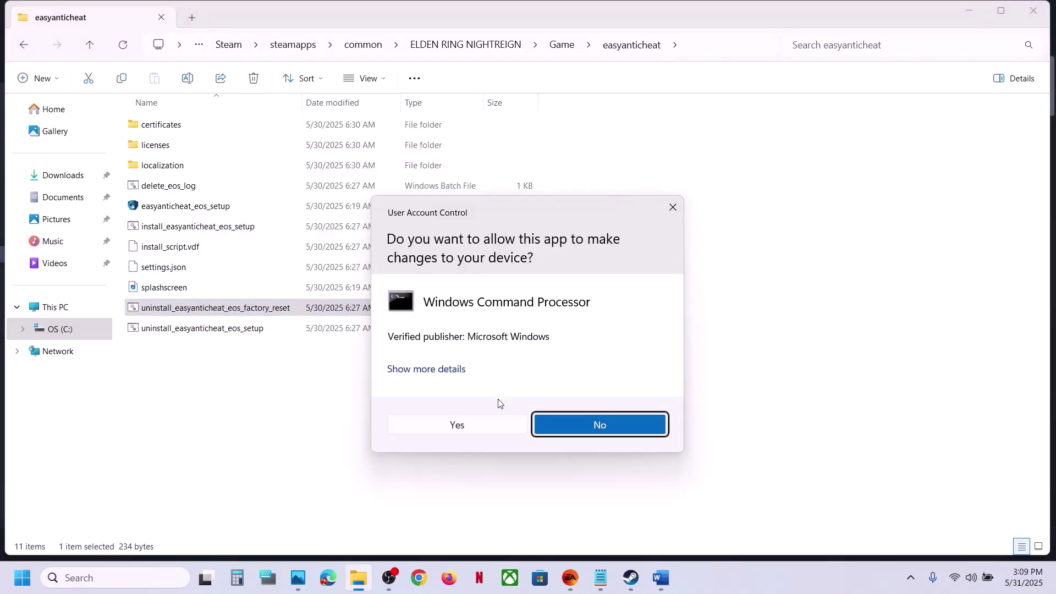
{"action": "left_click", "coordinate": [461, 426]}
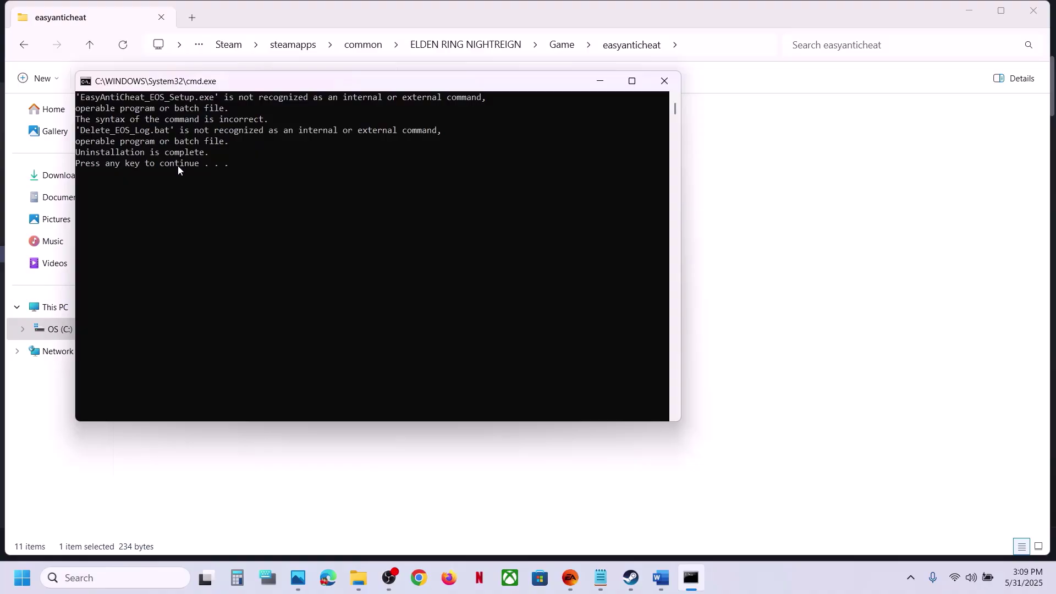
{"action": "key", "text": "Return"}
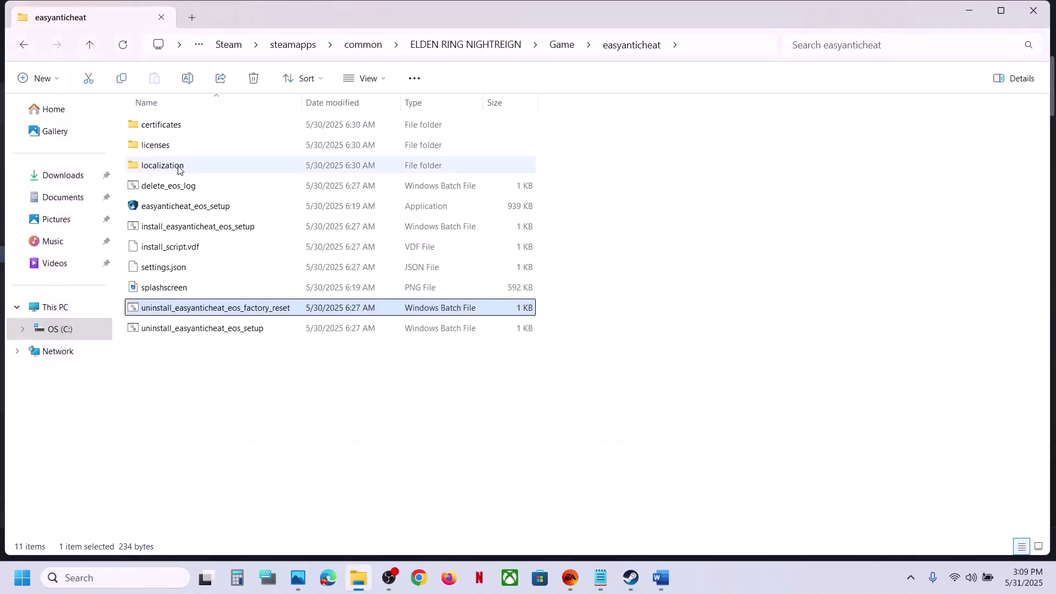
Run the install_easyanticheat_eos_setup batch file as administrator, allow the changes, and dismiss its console window
{"action": "left_click", "coordinate": [177, 232]}
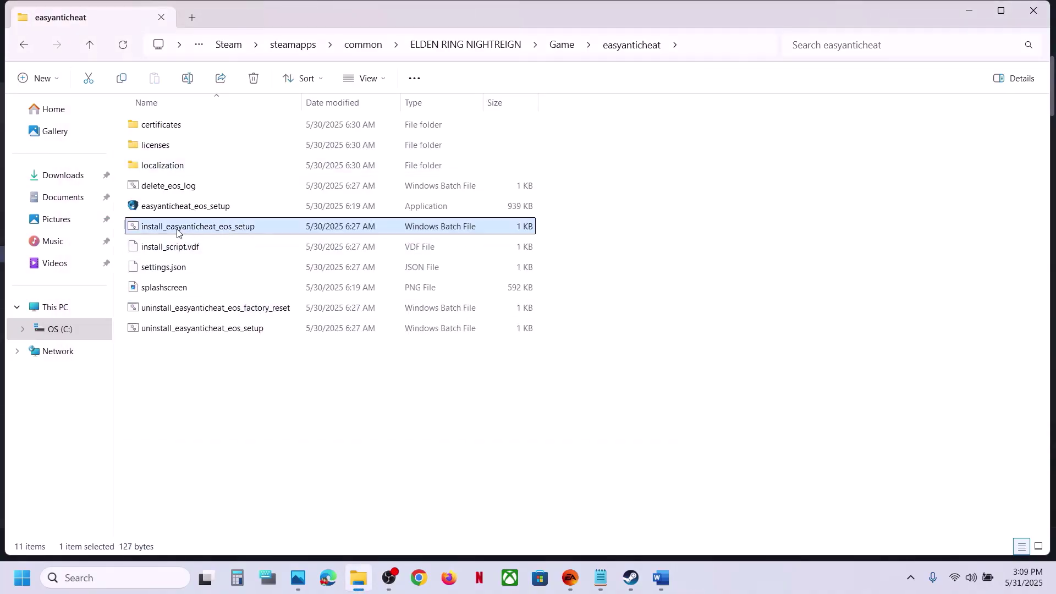
{"action": "right_click", "coordinate": [205, 231]}
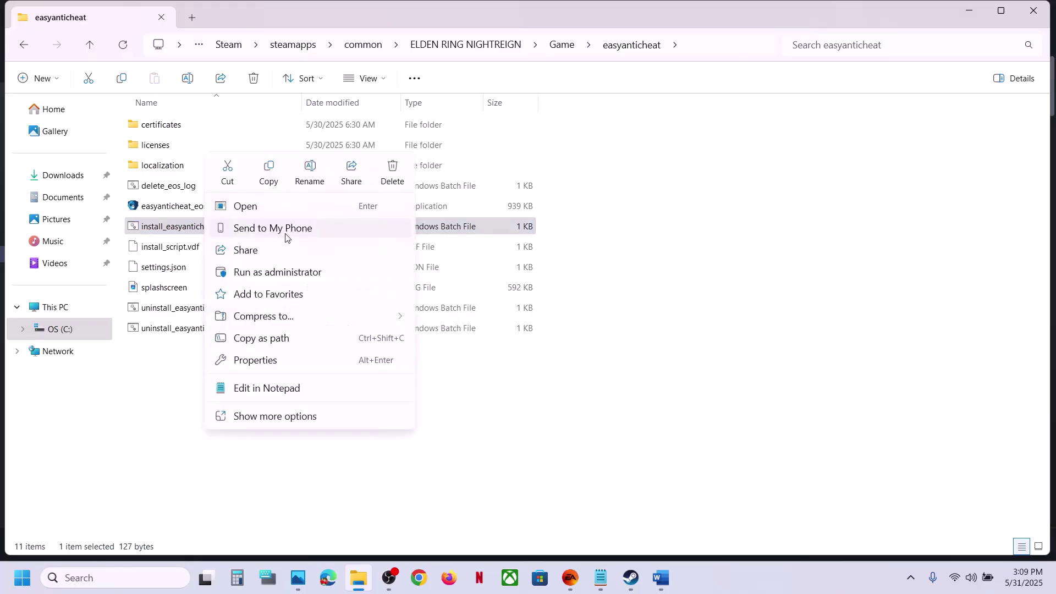
{"action": "left_click", "coordinate": [274, 272]}
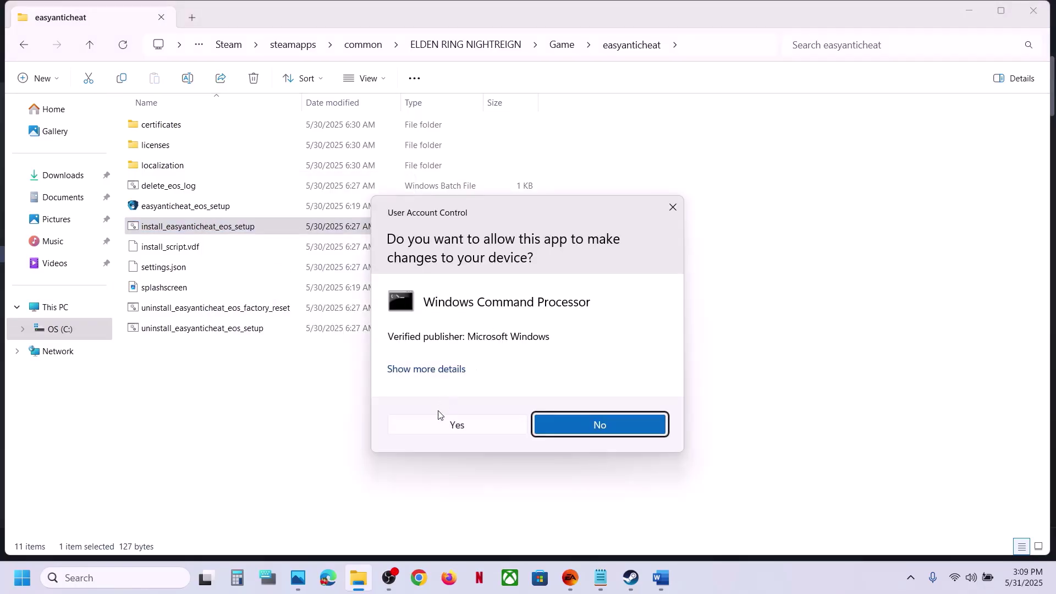
{"action": "left_click", "coordinate": [432, 427]}
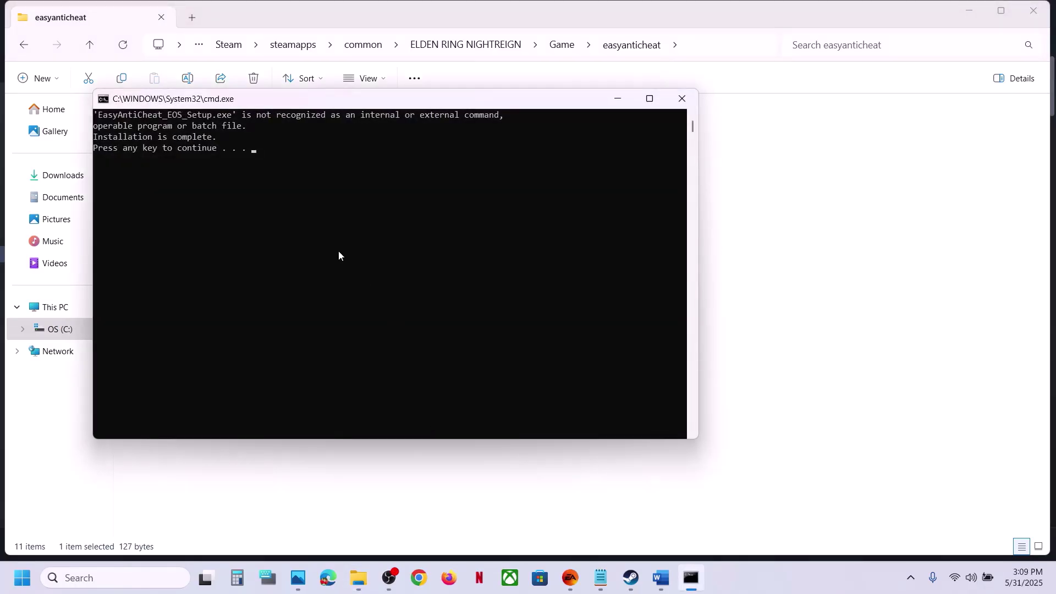
{"action": "left_click", "coordinate": [264, 181]}
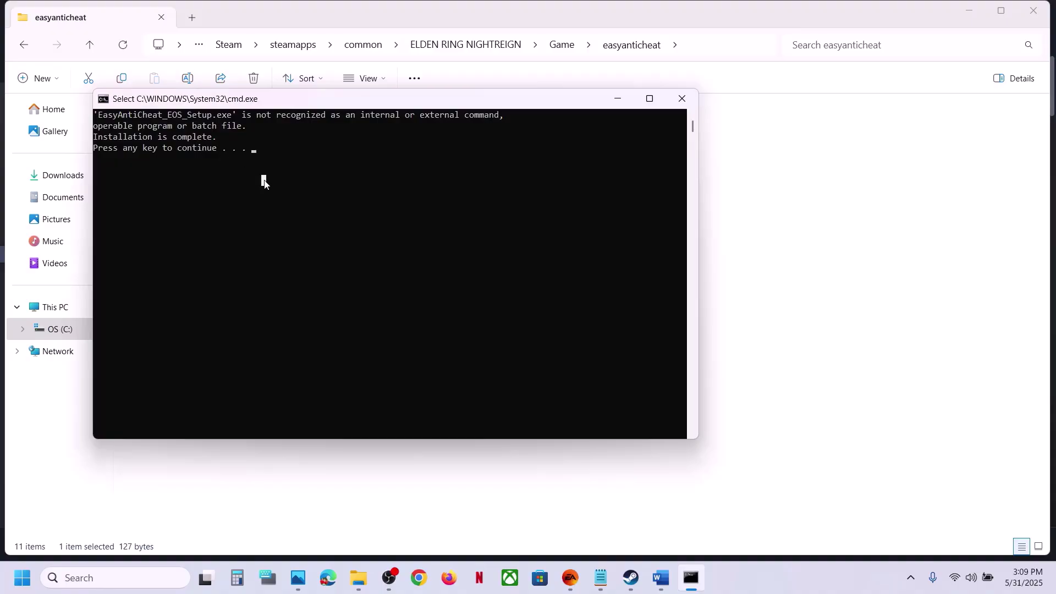
{"action": "right_click", "coordinate": [264, 181]}
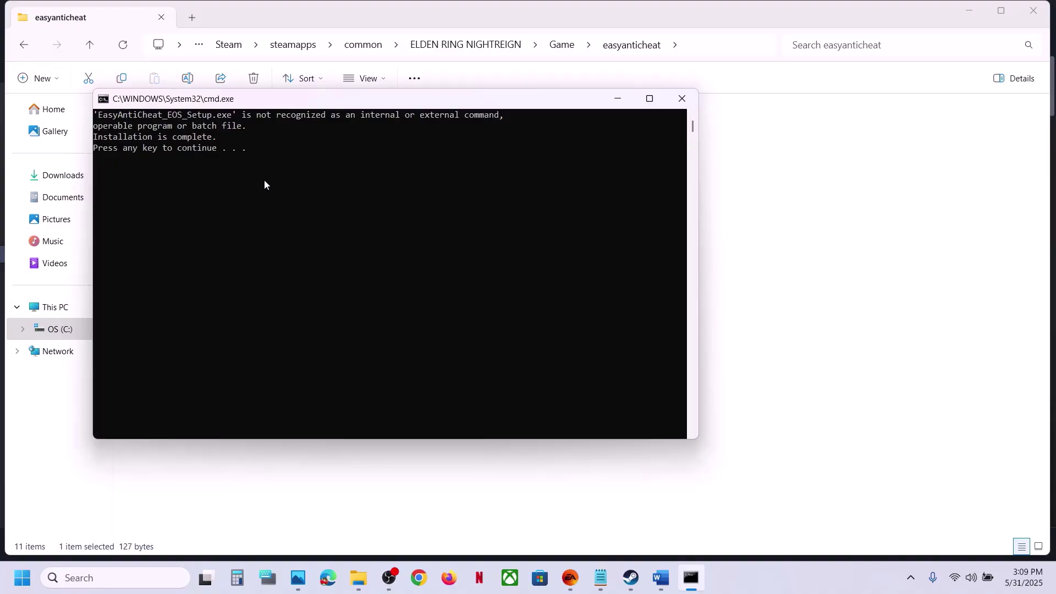
{"action": "key", "text": "Return"}
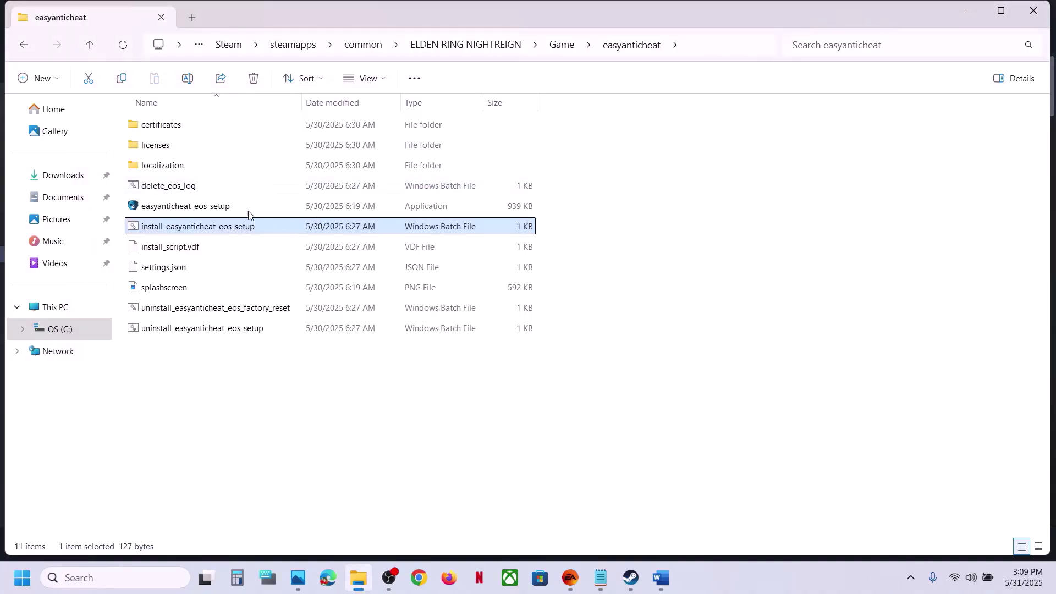
Run the easyanticheat_eos_setup application as administrator and allow it to make changes to the device
{"action": "left_click", "coordinate": [192, 212]}
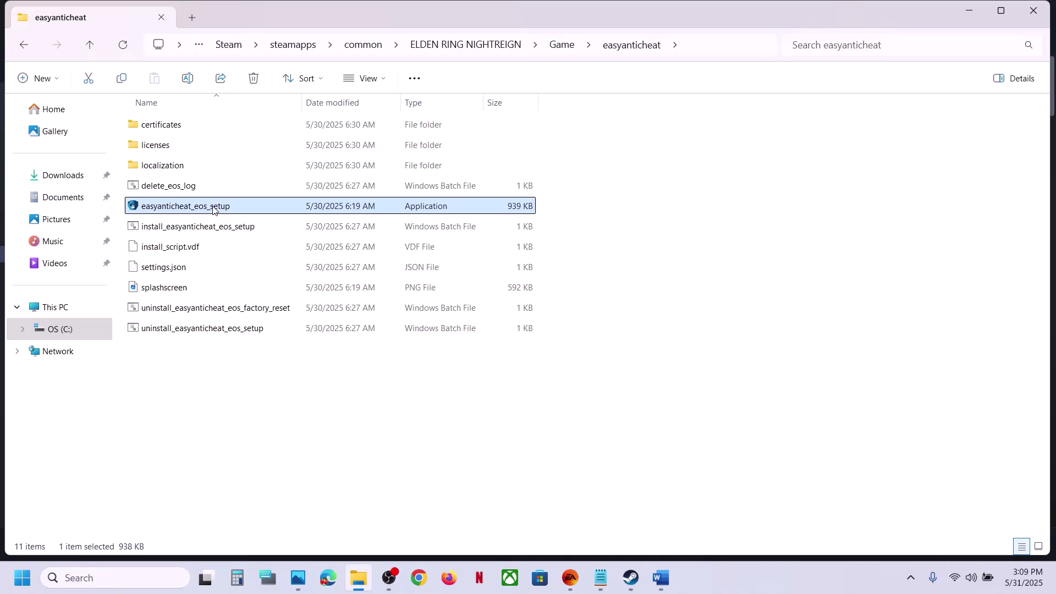
{"action": "right_click", "coordinate": [213, 209]}
{"action": "left_click", "coordinate": [286, 244]}
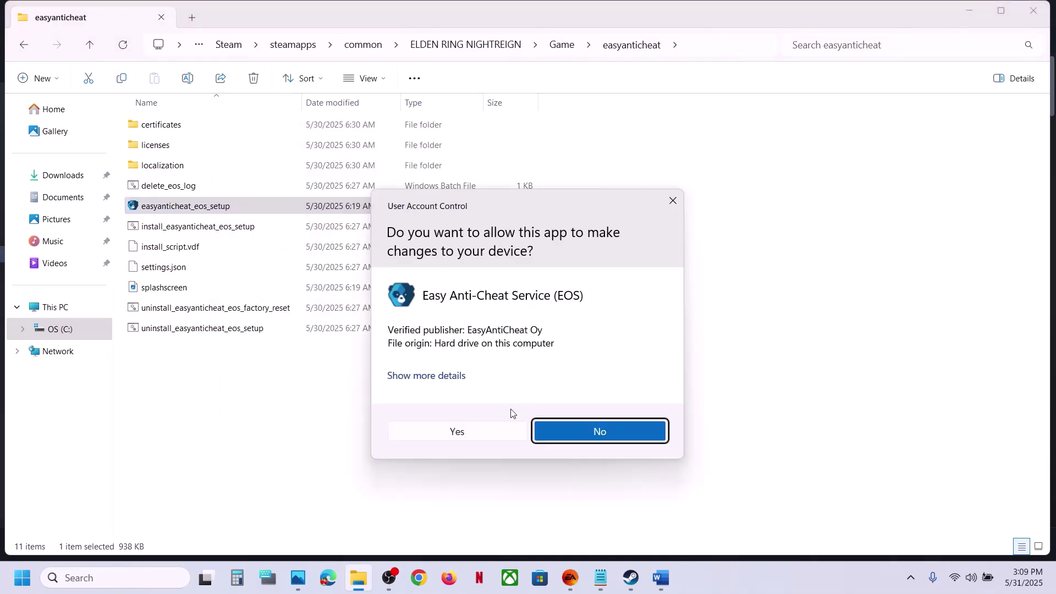
{"action": "left_click", "coordinate": [482, 435]}
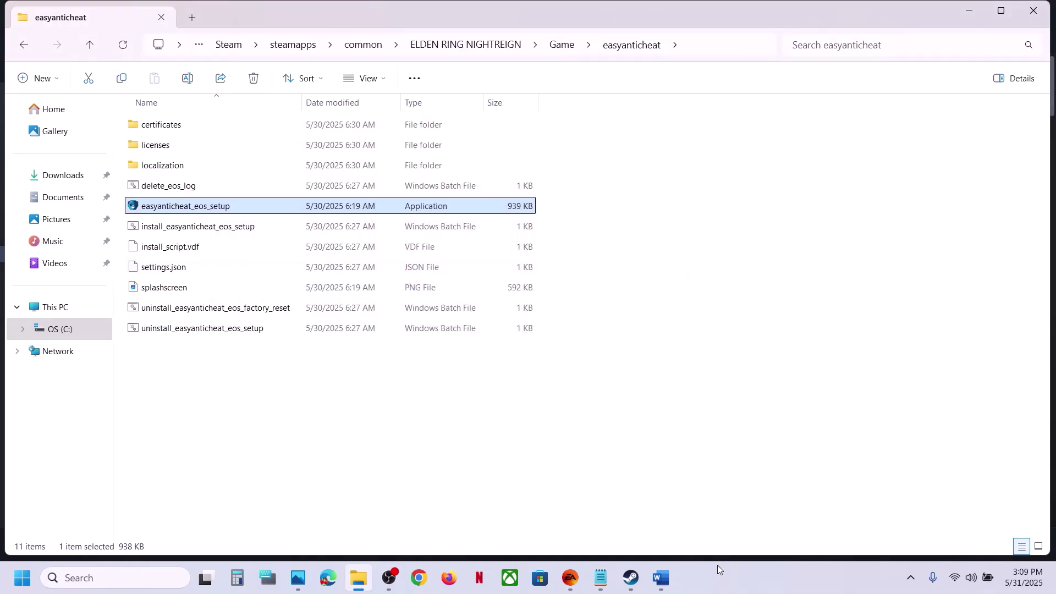
Switch to the Word document and read Step 3 about launching the game with start_protected_game, then minimize the document
{"action": "left_click", "coordinate": [632, 576]}
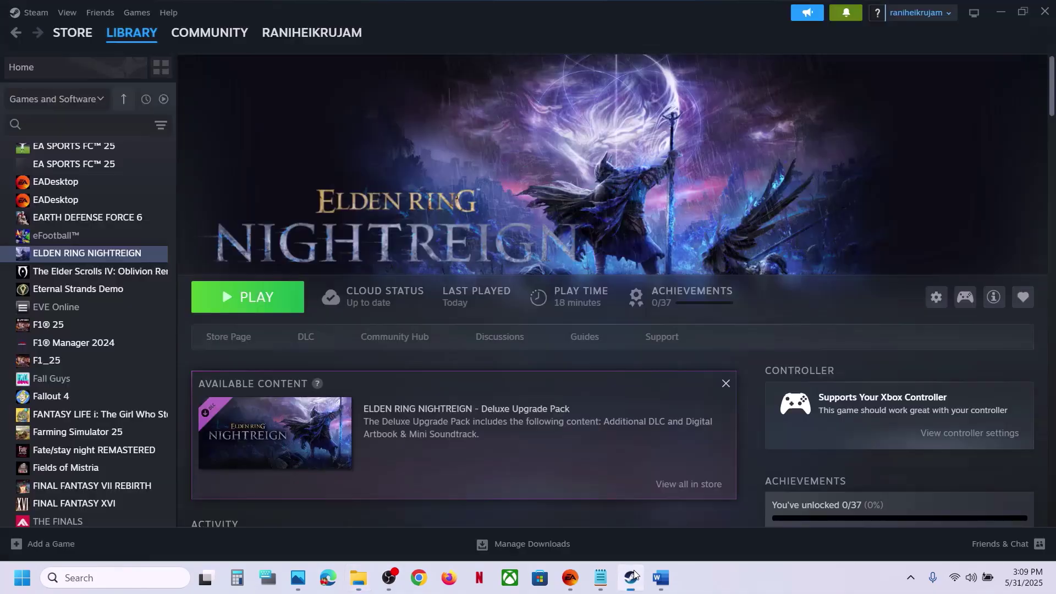
{"action": "left_click", "coordinate": [661, 582]}
{"action": "scroll", "coordinate": [330, 341], "scroll_direction": "down", "scroll_amount": 1}
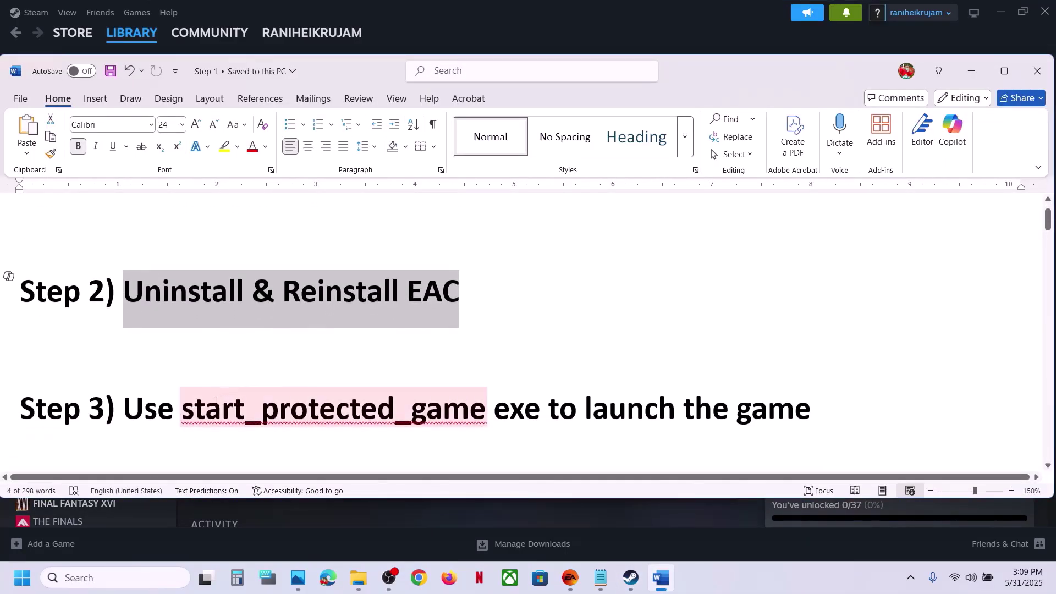
{"action": "left_click_drag", "start_coordinate": [187, 411], "coordinate": [578, 407]}
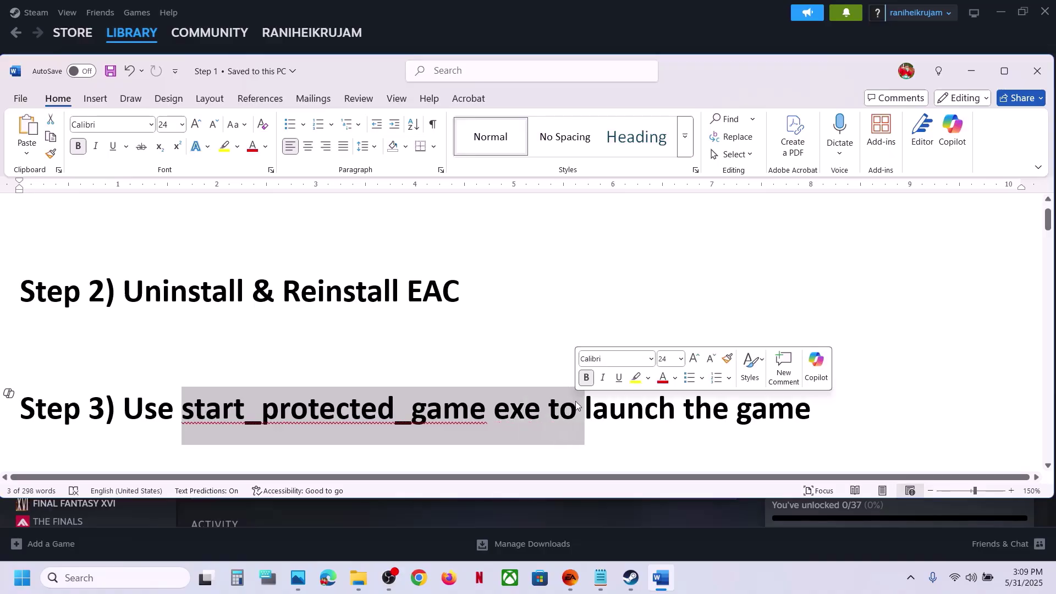
{"action": "left_click", "coordinate": [577, 401]}
{"action": "left_click", "coordinate": [972, 71]}
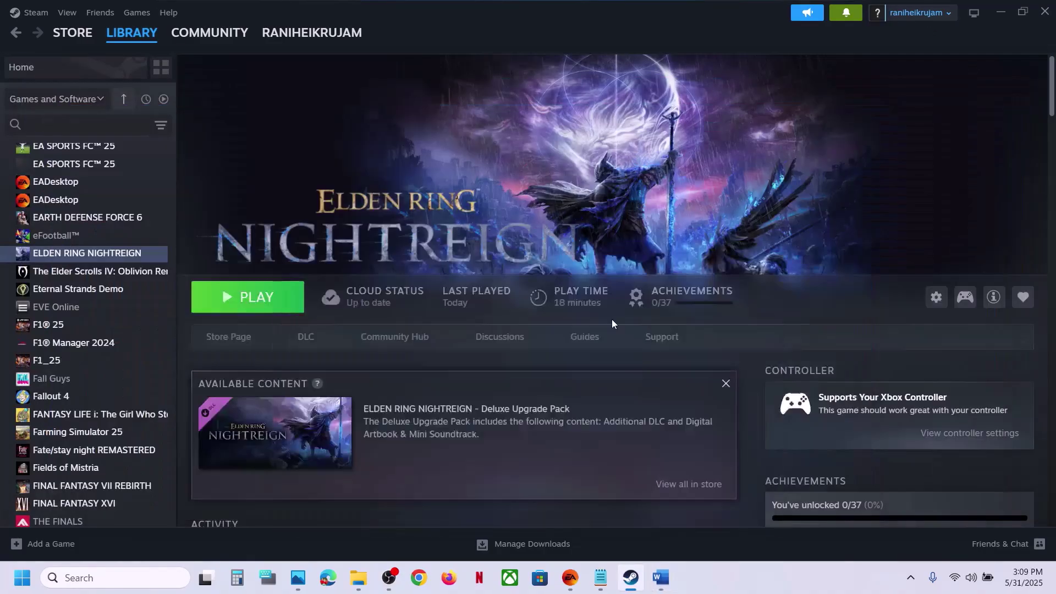
Browse the local files of ELDEN RING NIGHTREIGN from the Steam library, open the Game folder and select start_protected_game
{"action": "right_click", "coordinate": [128, 255]}
{"action": "mouse_move", "coordinate": [176, 336]}
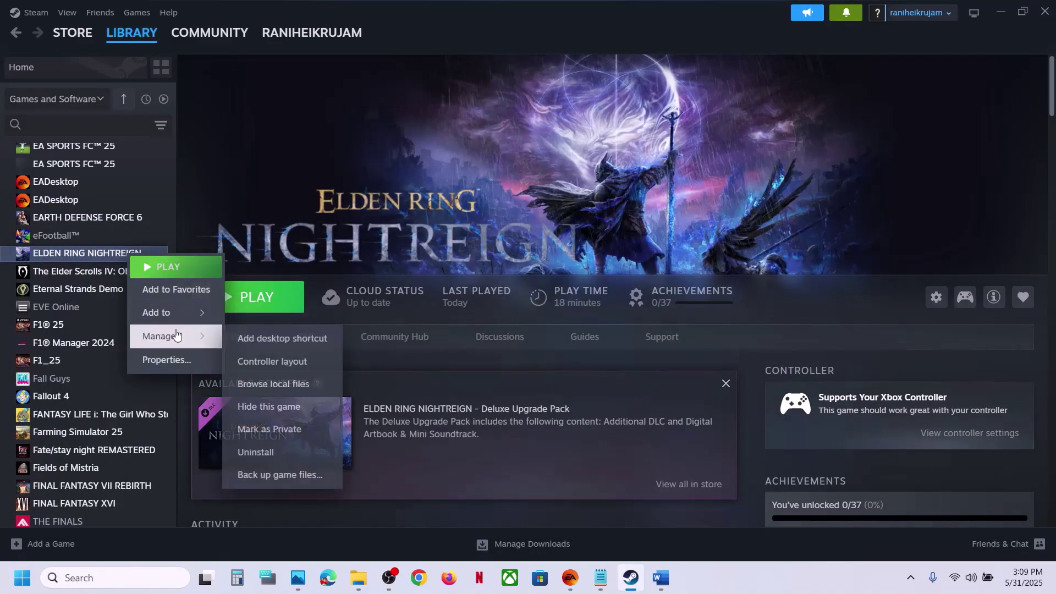
{"action": "left_click", "coordinate": [266, 384]}
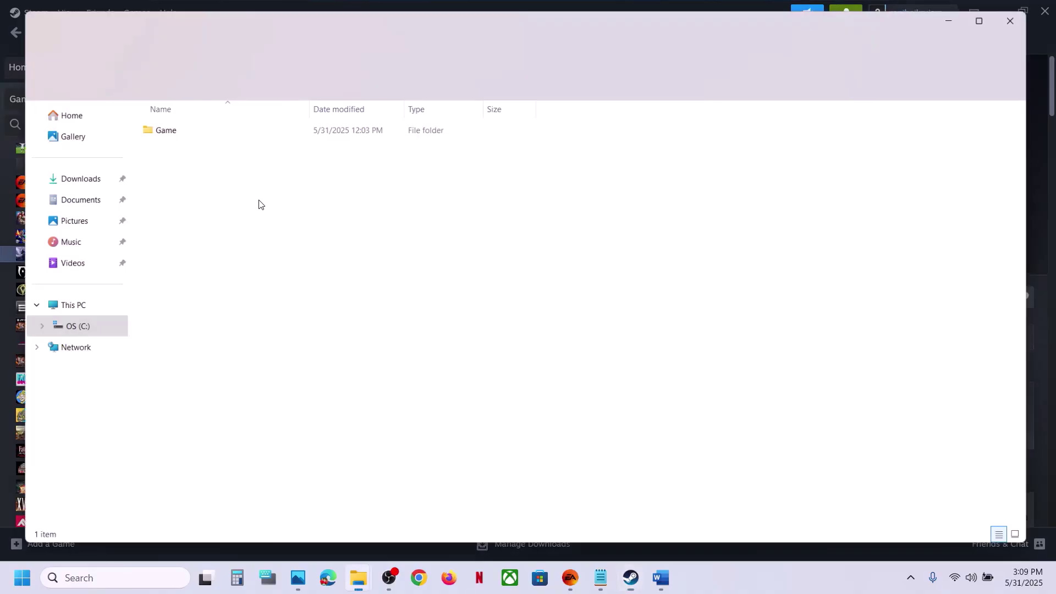
{"action": "double_click", "coordinate": [172, 130]}
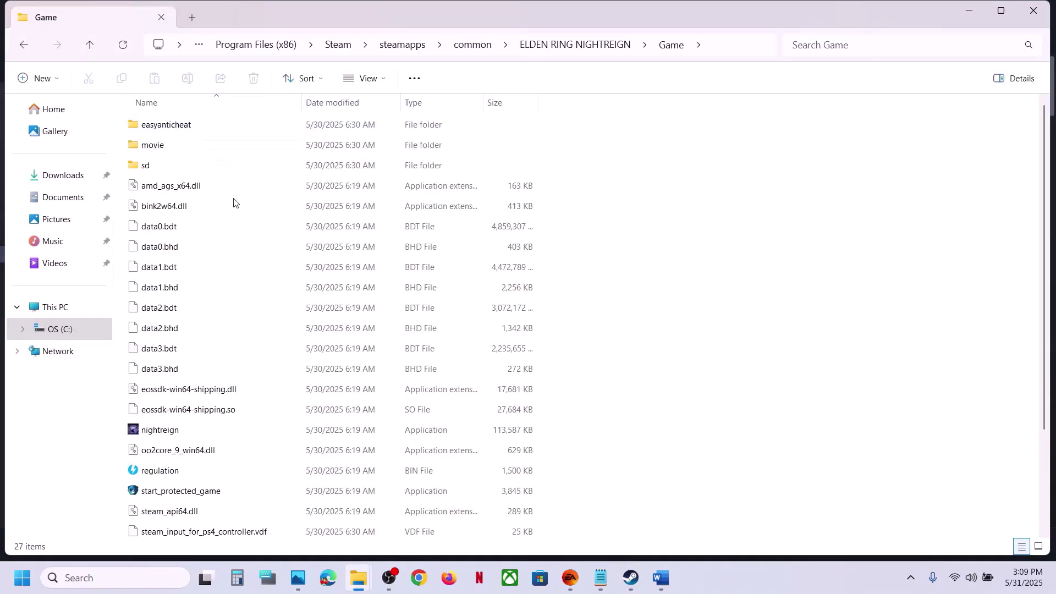
{"action": "scroll", "coordinate": [233, 203], "scroll_direction": "down", "scroll_amount": 2}
{"action": "left_click", "coordinate": [195, 374]}
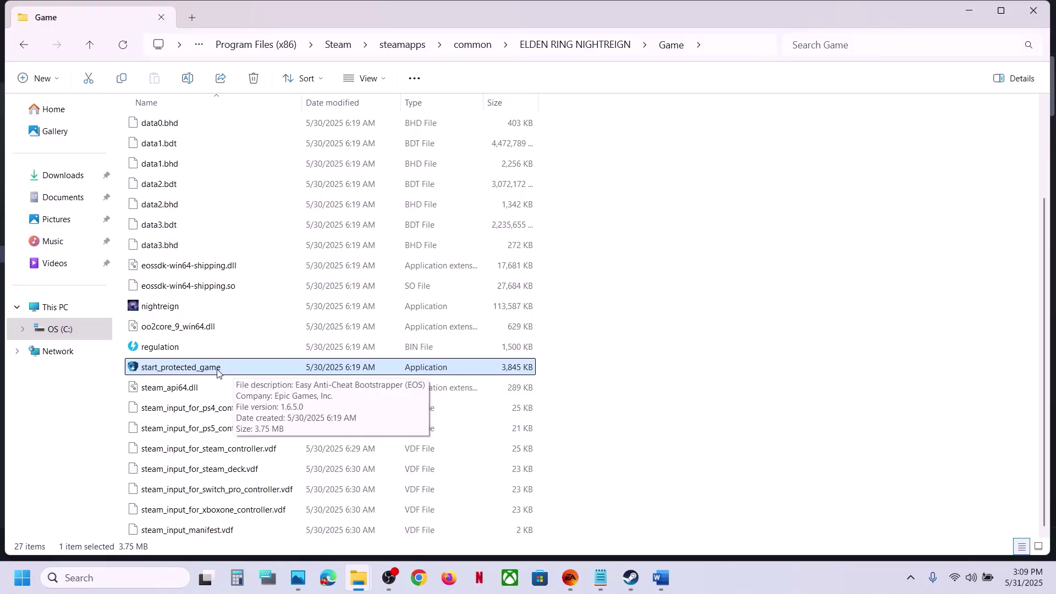
{"action": "right_click", "coordinate": [218, 373]}
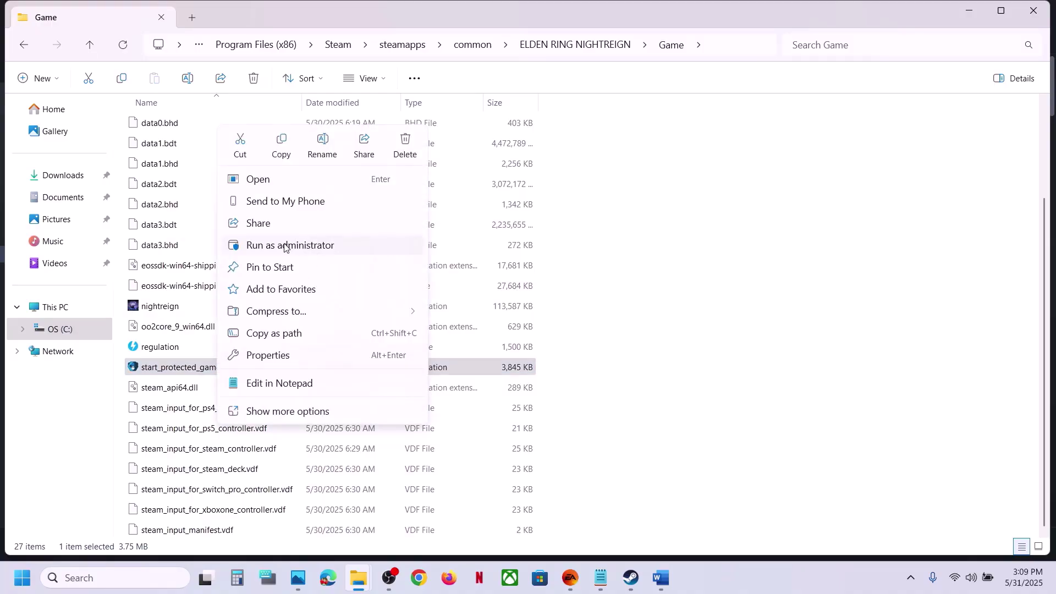
{"action": "left_click", "coordinate": [185, 374]}
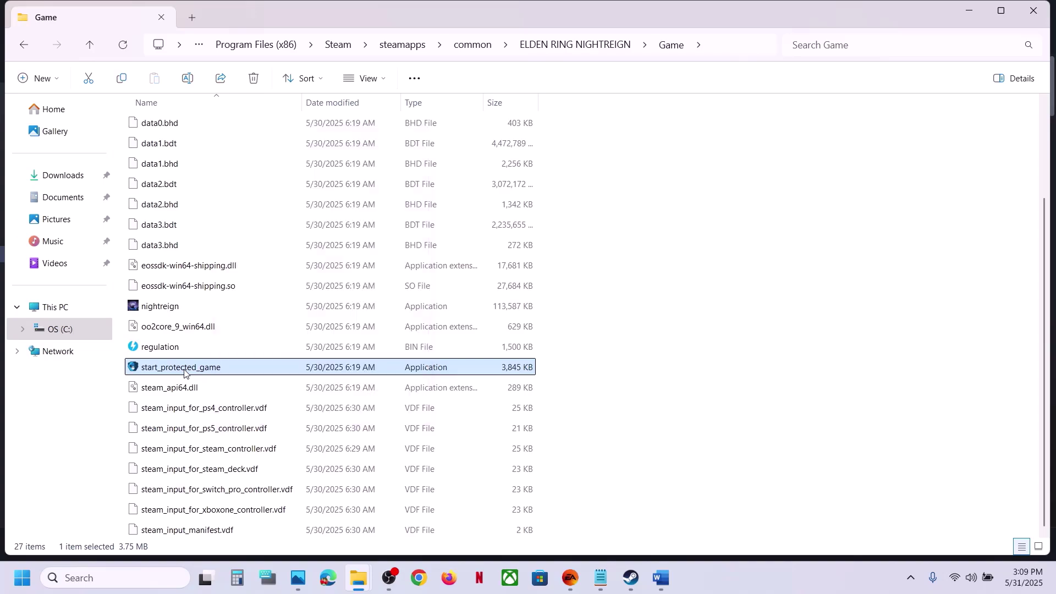
Switch to the Word document, read Step 4 about running the game as an administrator, and minimize the document
{"action": "left_click", "coordinate": [660, 581]}
{"action": "scroll", "coordinate": [384, 417], "scroll_direction": "down", "scroll_amount": 3}
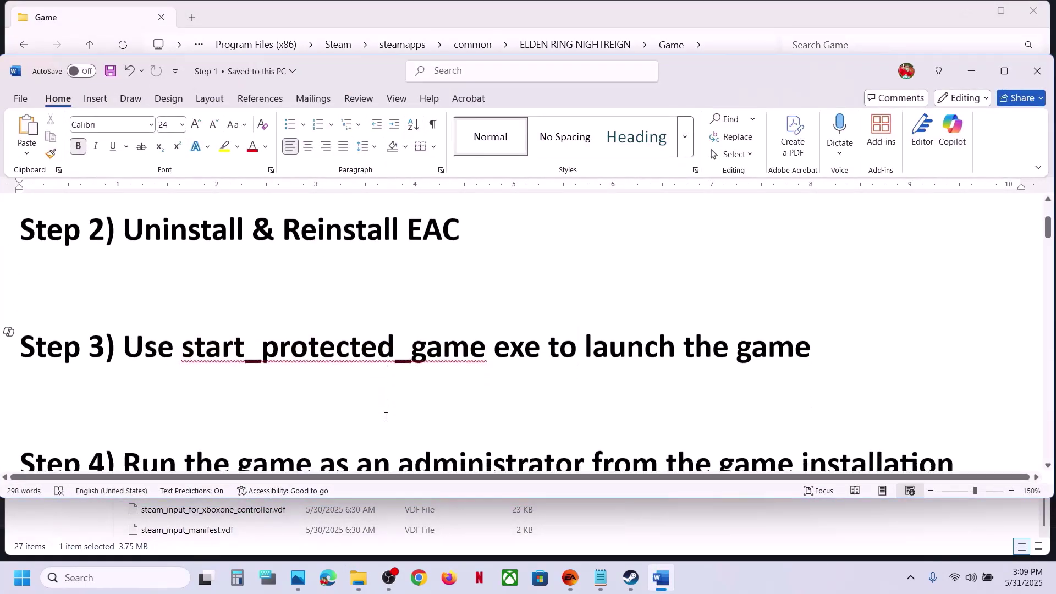
{"action": "left_click_drag", "start_coordinate": [146, 339], "coordinate": [799, 348]}
{"action": "left_click", "coordinate": [970, 77]}
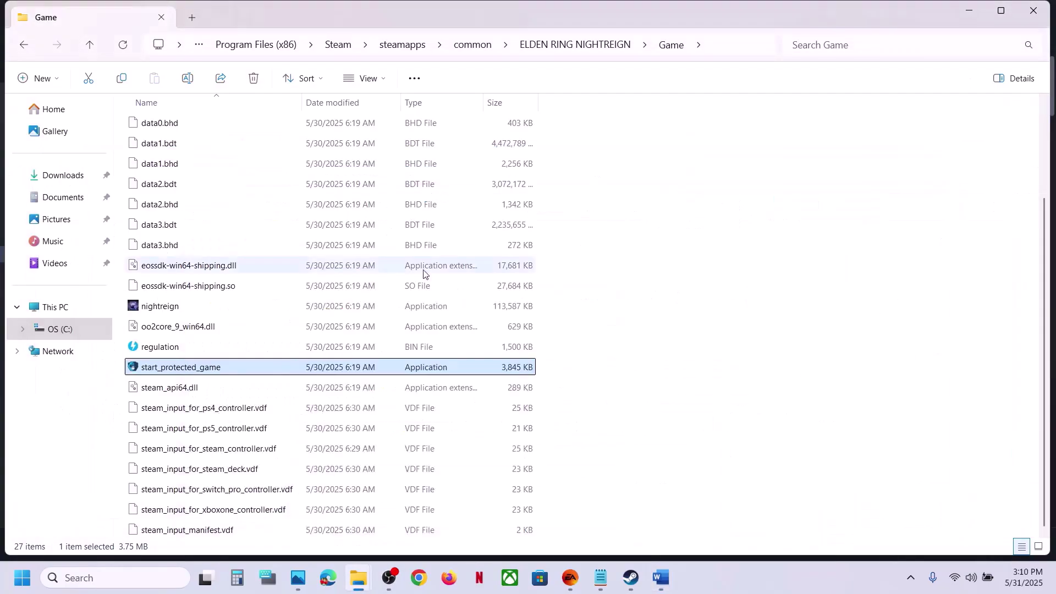
Set the nightreign application's compatibility properties to run the program as an administrator and apply the change
{"action": "left_click", "coordinate": [193, 309]}
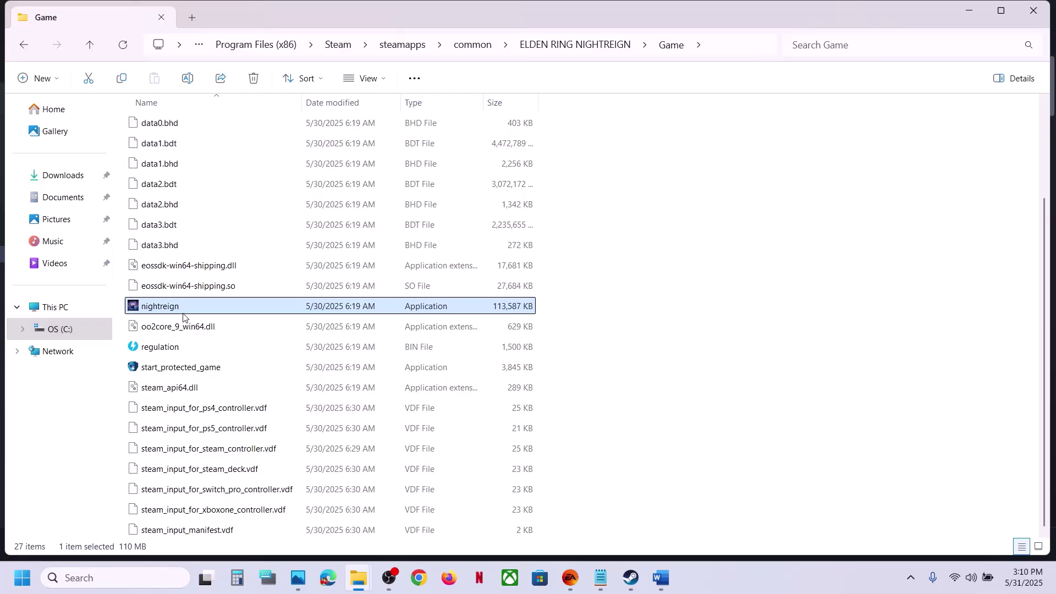
{"action": "right_click", "coordinate": [184, 313]}
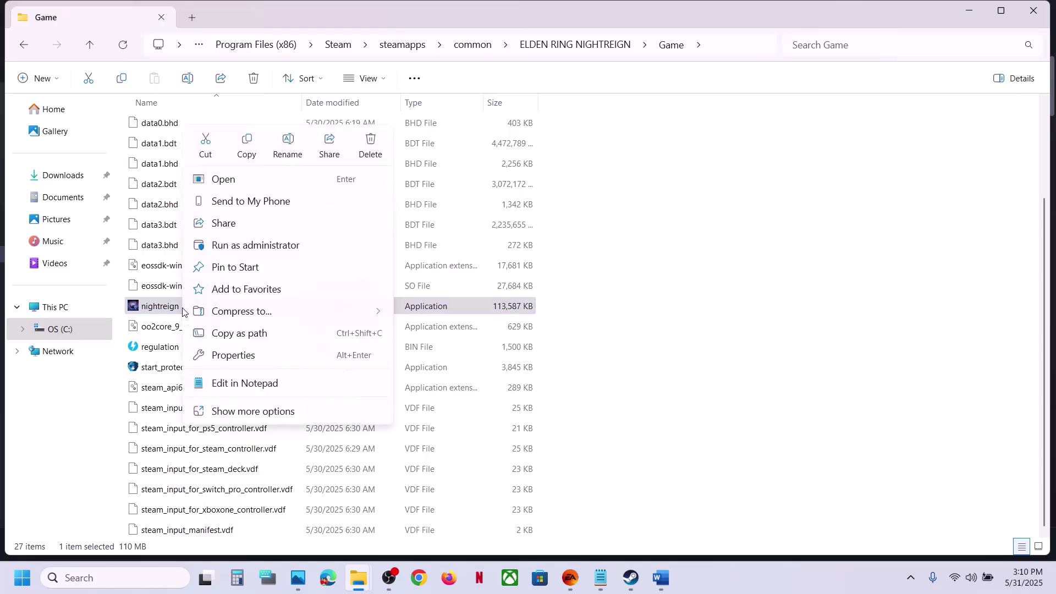
{"action": "left_click", "coordinate": [241, 356]}
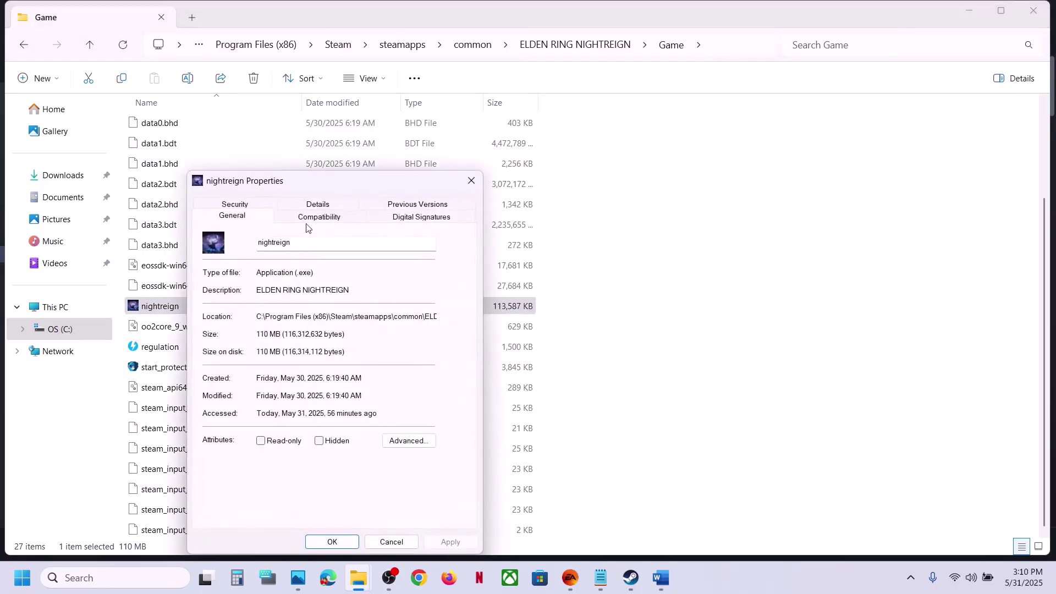
{"action": "left_click", "coordinate": [311, 217]}
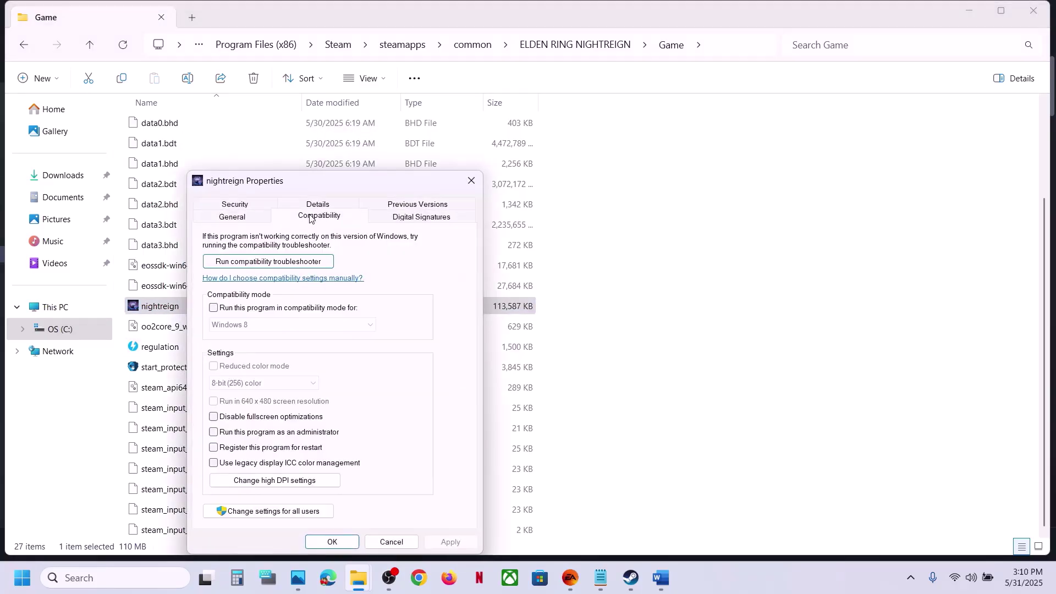
{"action": "left_click", "coordinate": [215, 433]}
{"action": "left_click", "coordinate": [450, 542]}
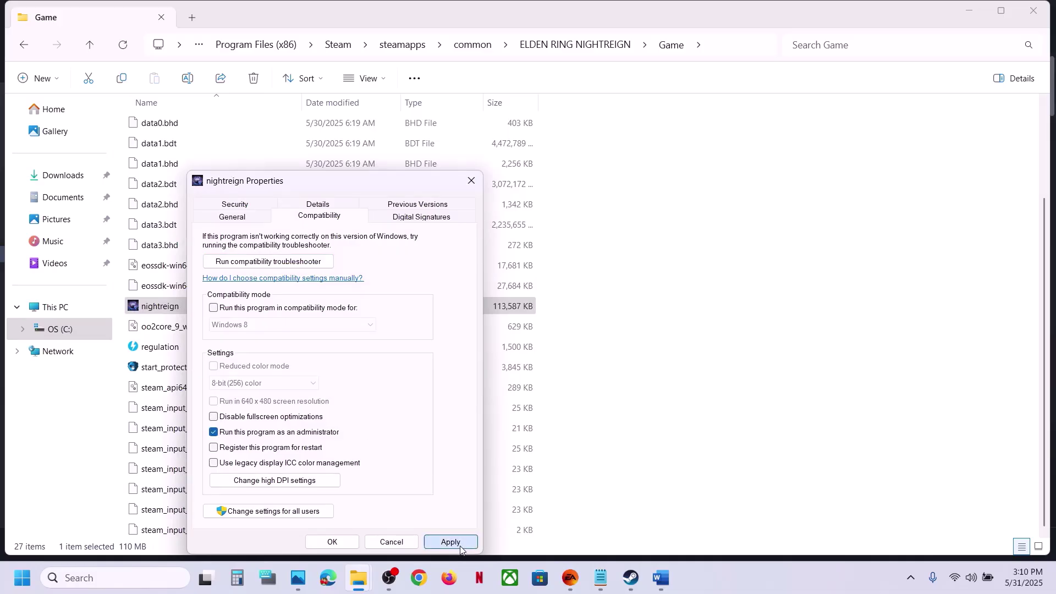
{"action": "left_click", "coordinate": [332, 542]}
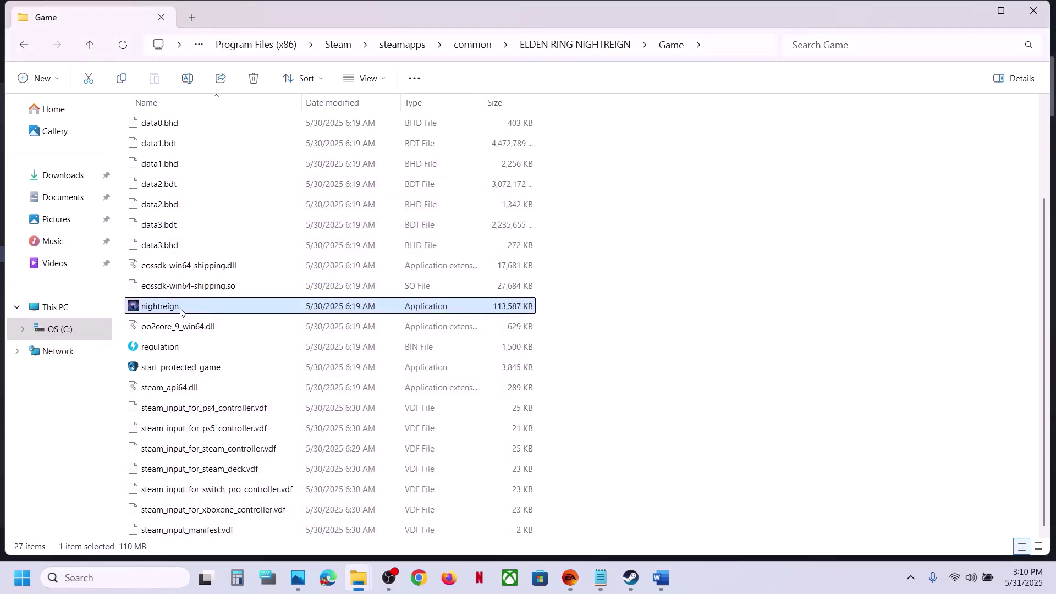
Reopen the nightreign compatibility properties and enable compatibility mode for Windows 8
{"action": "right_click", "coordinate": [176, 312]}
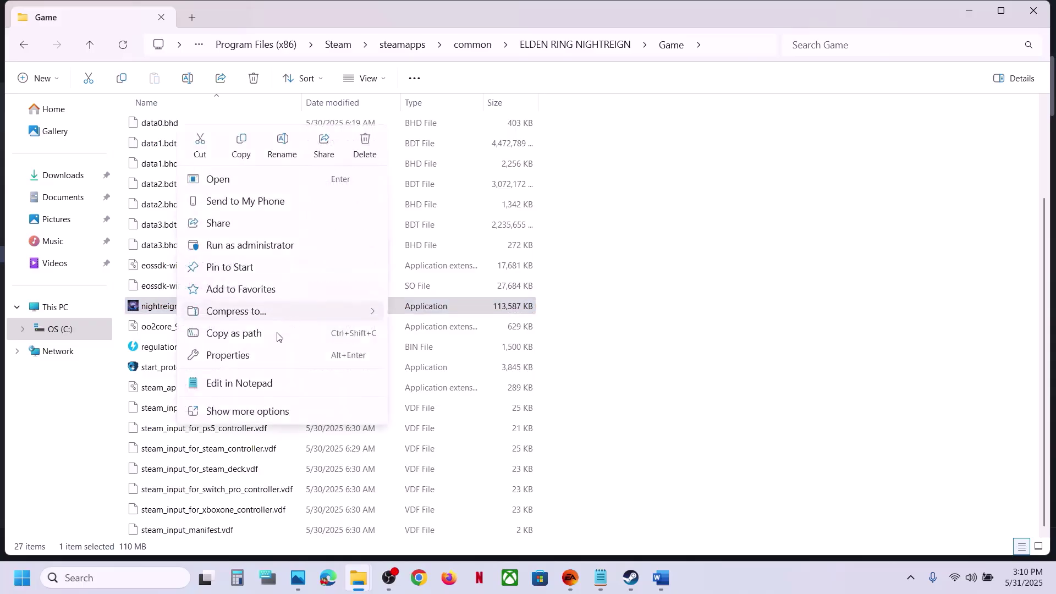
{"action": "left_click", "coordinate": [236, 357]}
{"action": "left_click", "coordinate": [317, 223]}
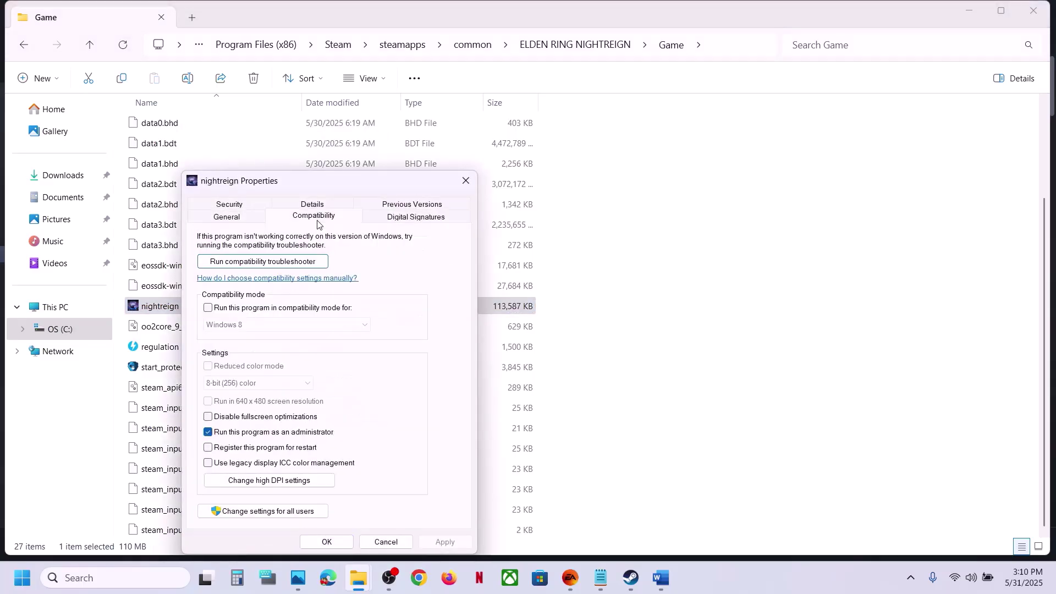
{"action": "left_click", "coordinate": [208, 308]}
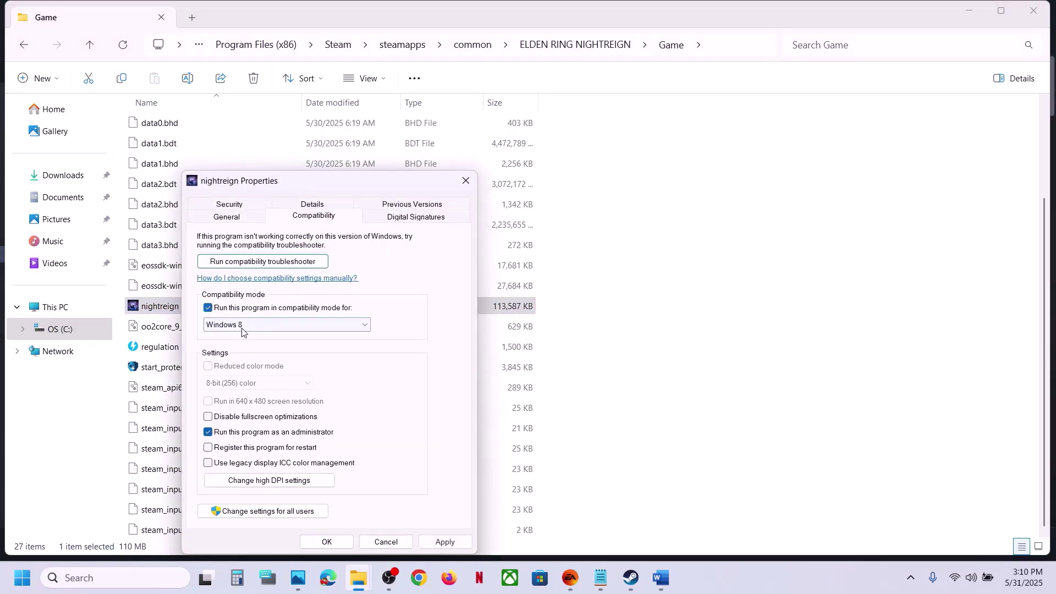
{"action": "left_click", "coordinate": [445, 542]}
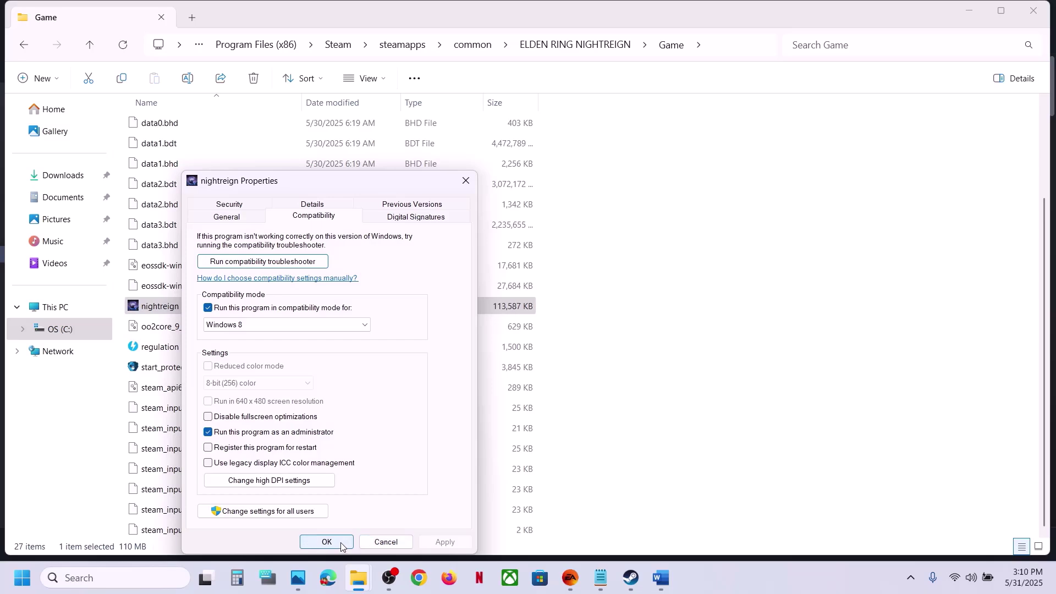
Set nightreign's compatibility mode to Windows 7 and disable fullscreen optimizations, applying both changes
{"action": "left_click", "coordinate": [274, 328]}
{"action": "left_click", "coordinate": [269, 369]}
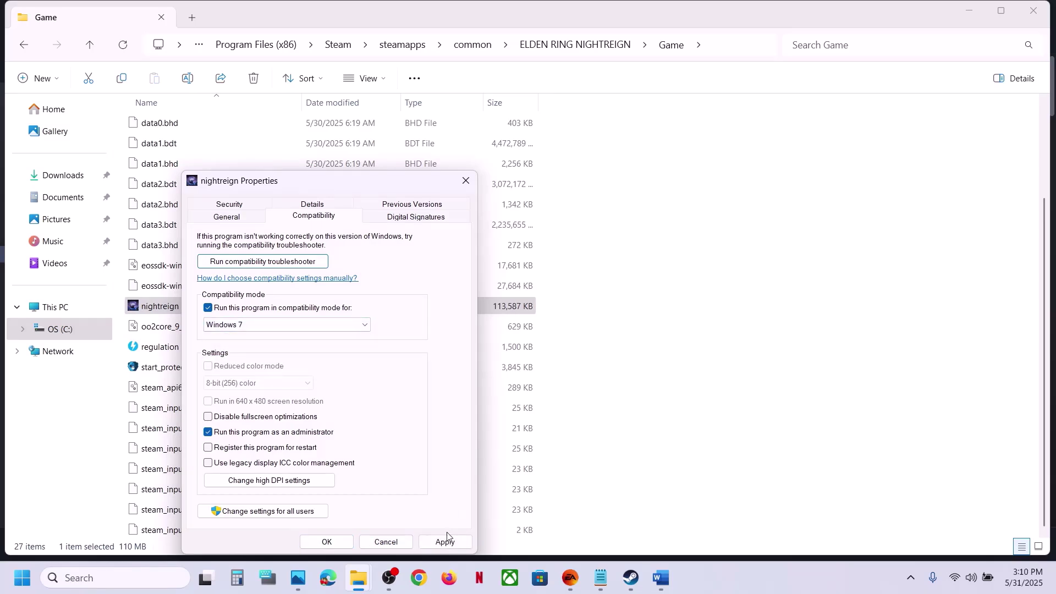
{"action": "left_click", "coordinate": [445, 542]}
{"action": "left_click", "coordinate": [251, 417]}
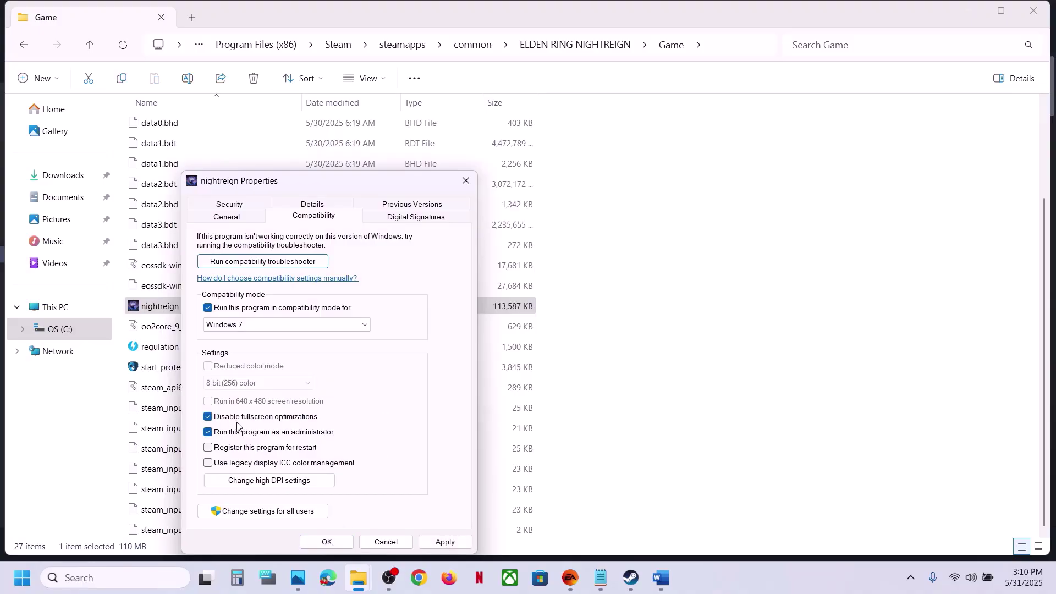
{"action": "left_click", "coordinate": [438, 540]}
{"action": "left_click", "coordinate": [341, 542]}
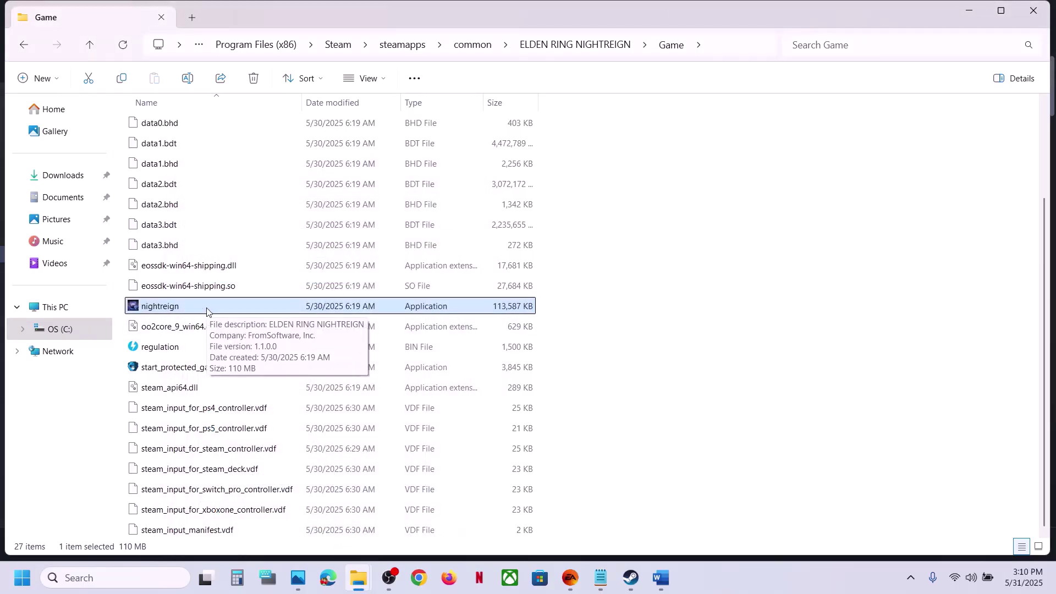
Clear the compatibility mode, disable fullscreen optimizations and run-as-administrator options for the nightreign application, and save the changes
{"action": "left_click", "coordinate": [178, 374]}
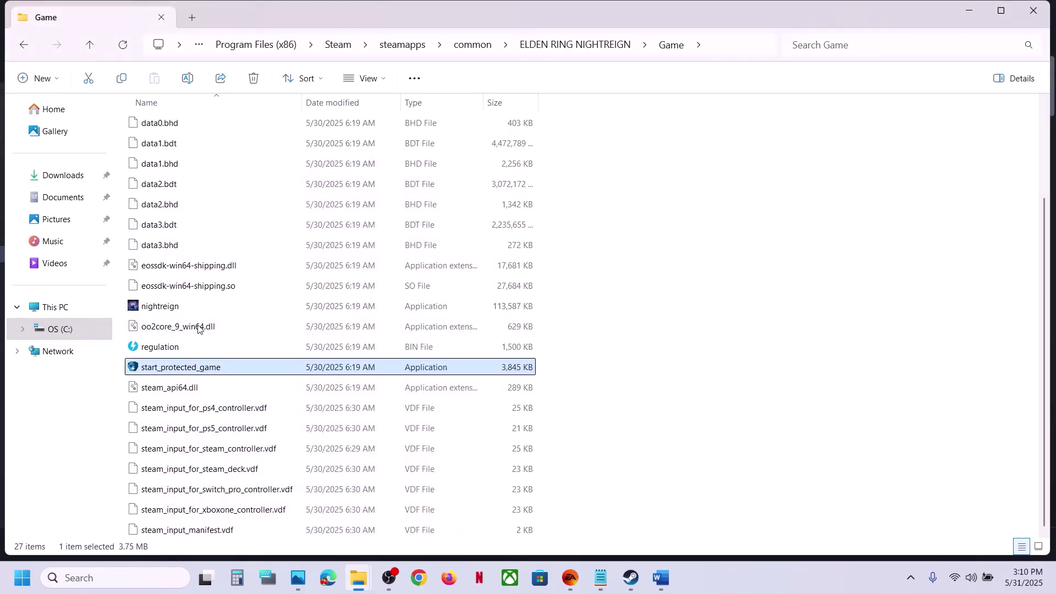
{"action": "left_click", "coordinate": [187, 302]}
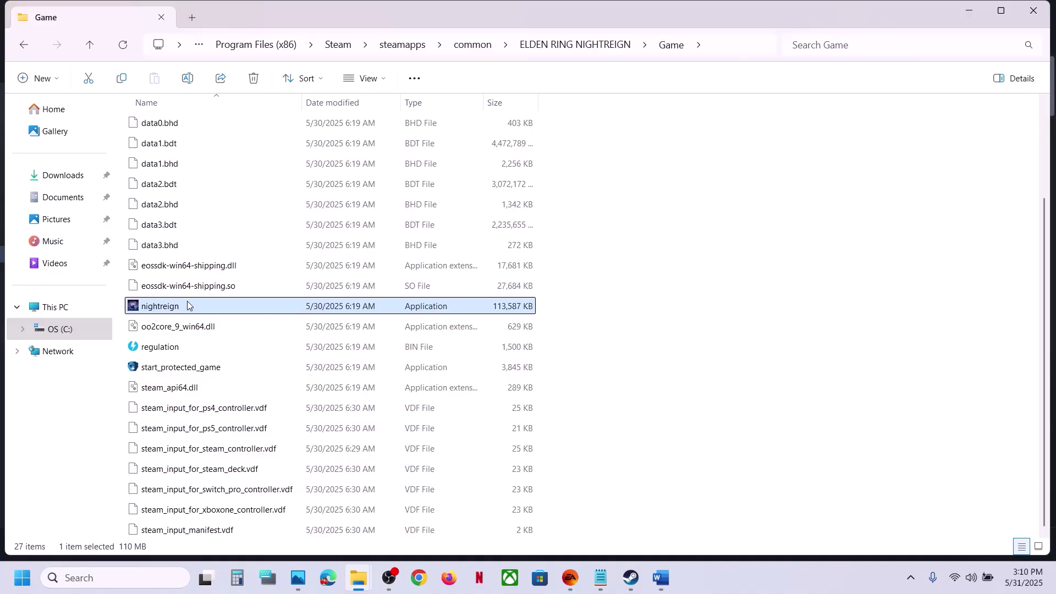
{"action": "right_click", "coordinate": [187, 306]}
{"action": "left_click", "coordinate": [271, 357]}
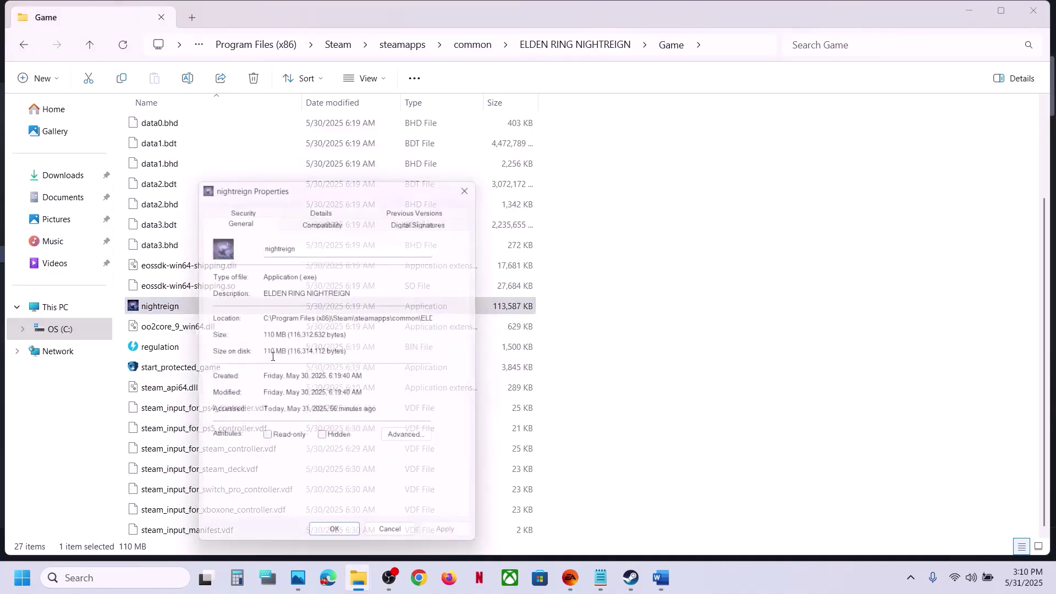
{"action": "left_click", "coordinate": [308, 217]}
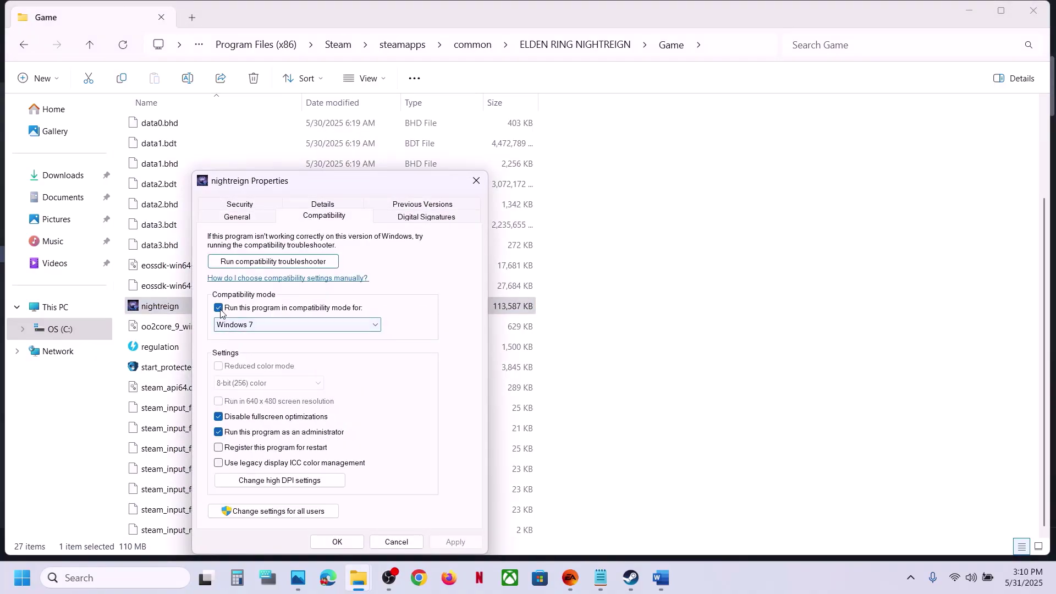
{"action": "left_click", "coordinate": [219, 308]}
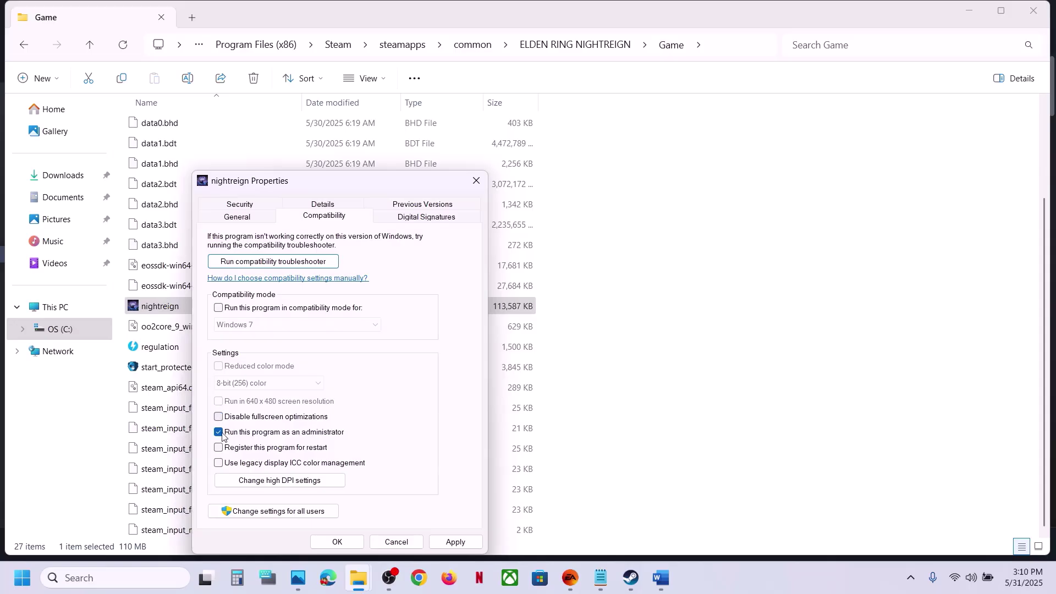
{"action": "left_click", "coordinate": [219, 432]}
{"action": "left_click", "coordinate": [455, 542]}
{"action": "left_click", "coordinate": [337, 542]}
Check the compatibility properties of the start_protected_game application and close them with no options enabled
{"action": "left_click", "coordinate": [193, 368]}
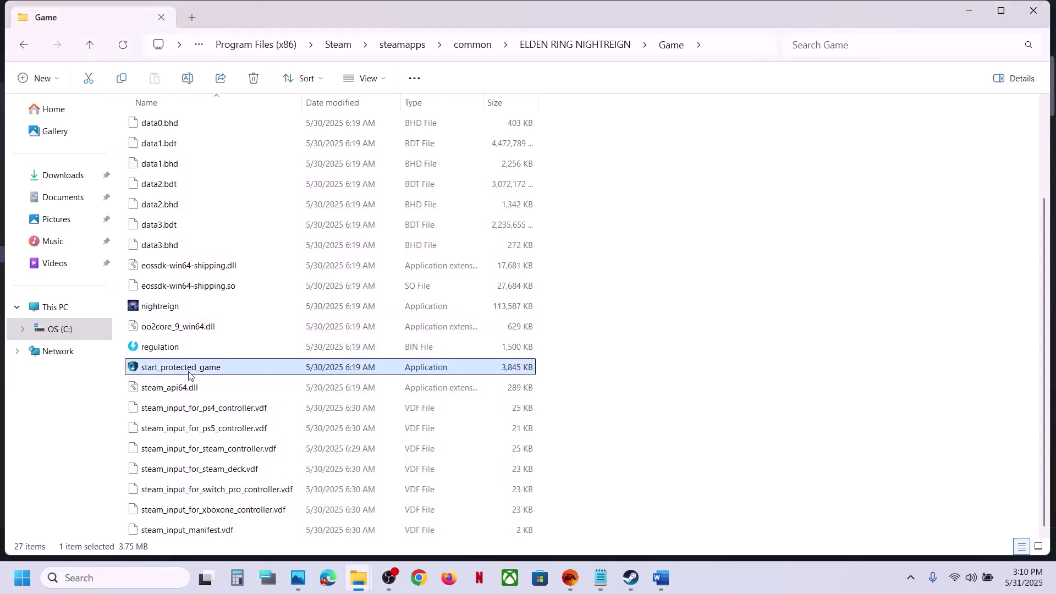
{"action": "right_click", "coordinate": [193, 367]}
{"action": "left_click", "coordinate": [247, 356]}
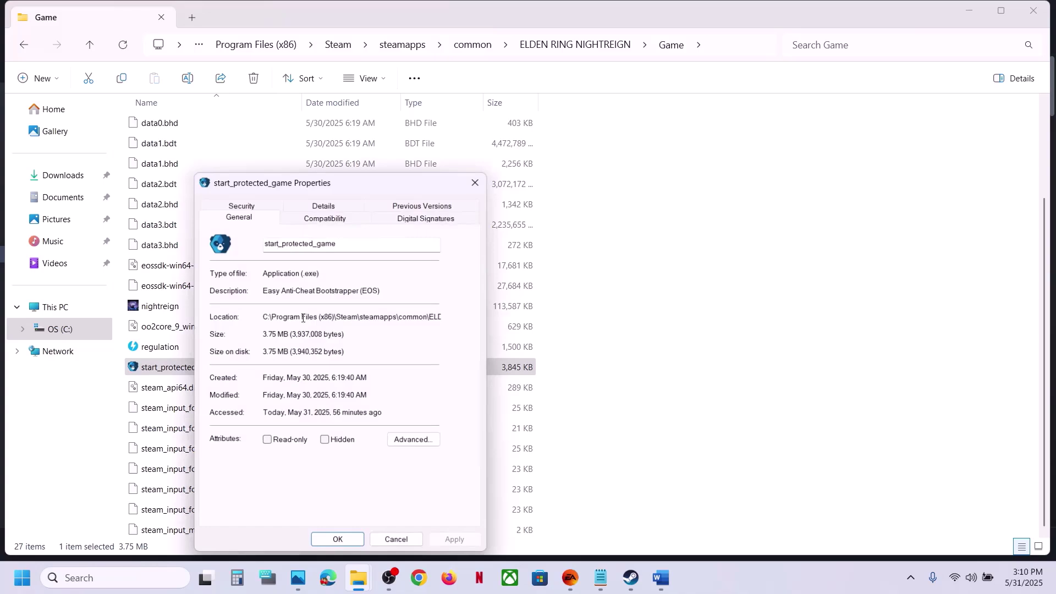
{"action": "left_click", "coordinate": [315, 219]}
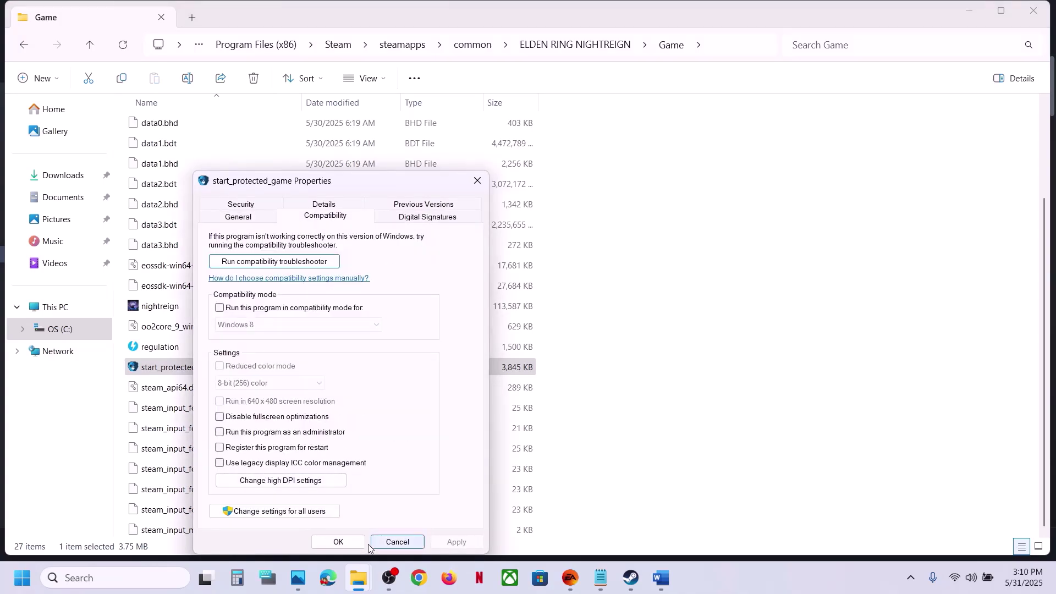
{"action": "left_click", "coordinate": [338, 542]}
Switch to the Word troubleshooting document and review Step 5 on allowing the game's exe files through the antivirus and firewall
{"action": "left_click", "coordinate": [638, 586]}
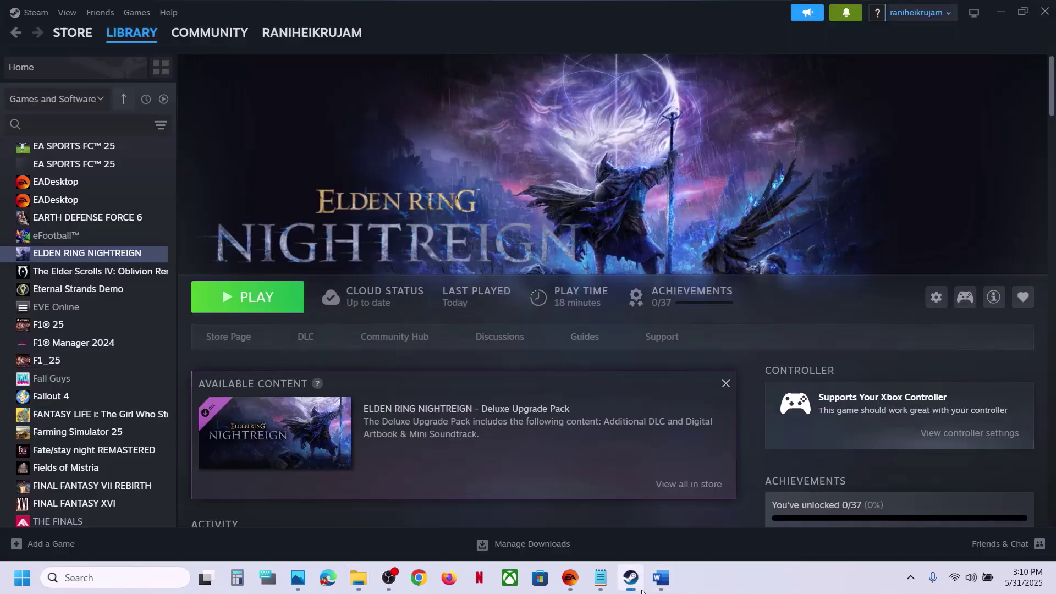
{"action": "left_click", "coordinate": [661, 579]}
{"action": "scroll", "coordinate": [330, 354], "scroll_direction": "down", "scroll_amount": 3}
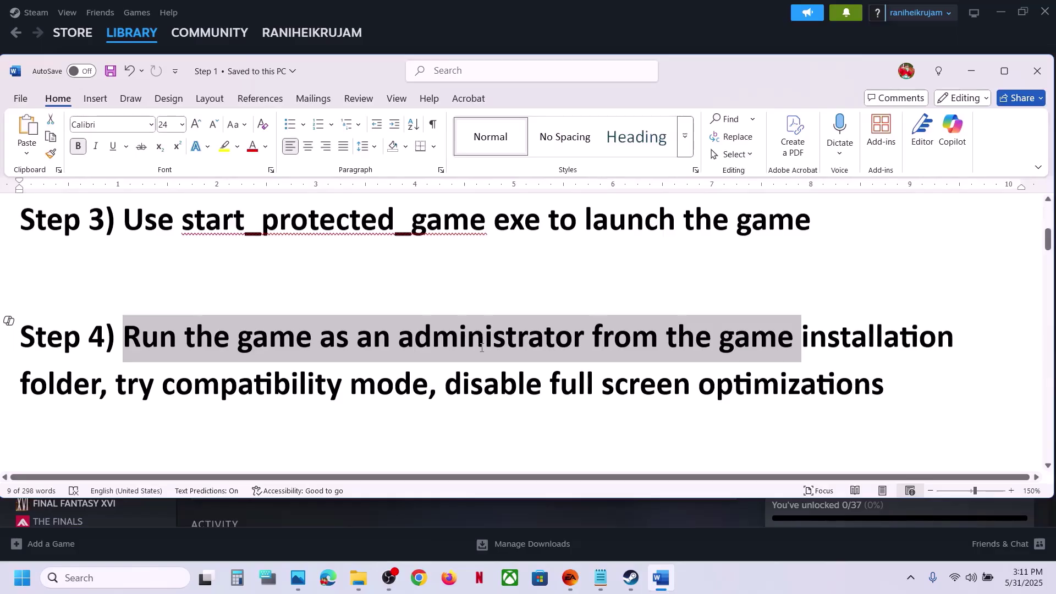
{"action": "left_click_drag", "start_coordinate": [154, 339], "coordinate": [304, 373]}
{"action": "left_click", "coordinate": [641, 337]}
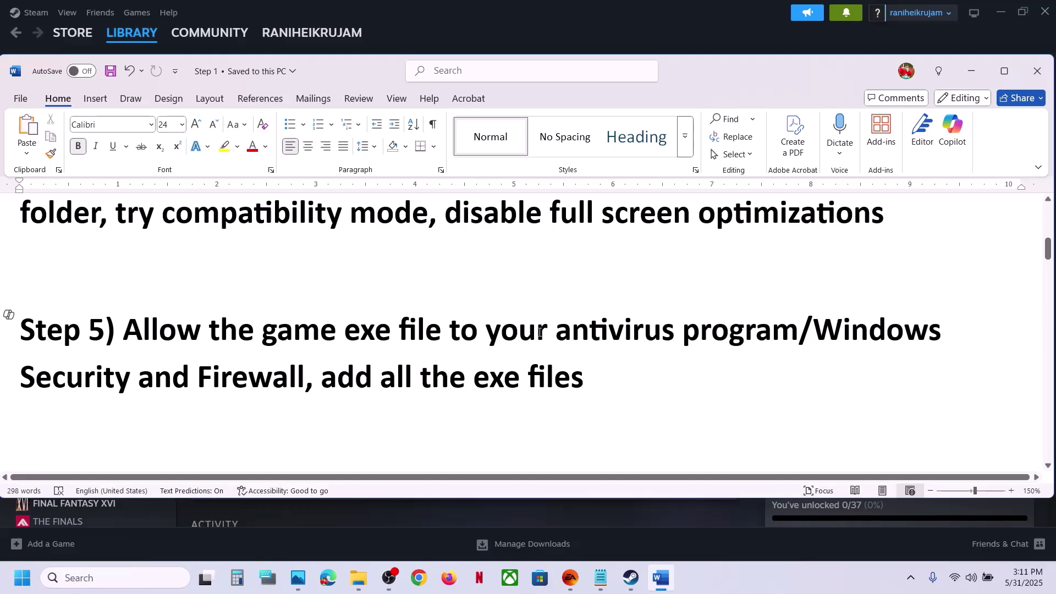
{"action": "left_click_drag", "start_coordinate": [544, 330], "coordinate": [798, 336]}
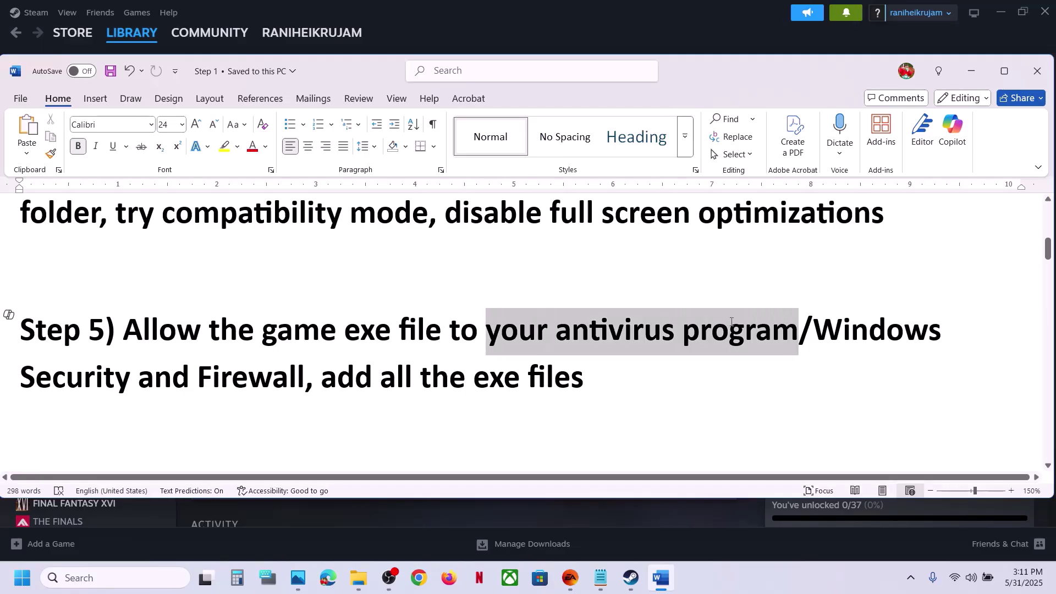
{"action": "left_click", "coordinate": [479, 337]}
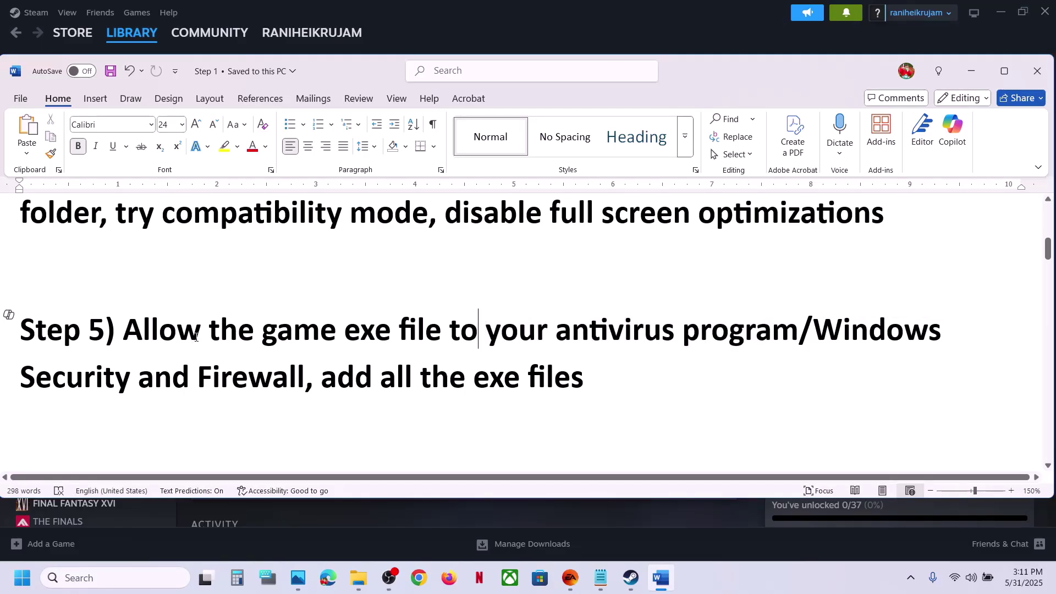
{"action": "left_click_drag", "start_coordinate": [199, 333], "coordinate": [305, 379]}
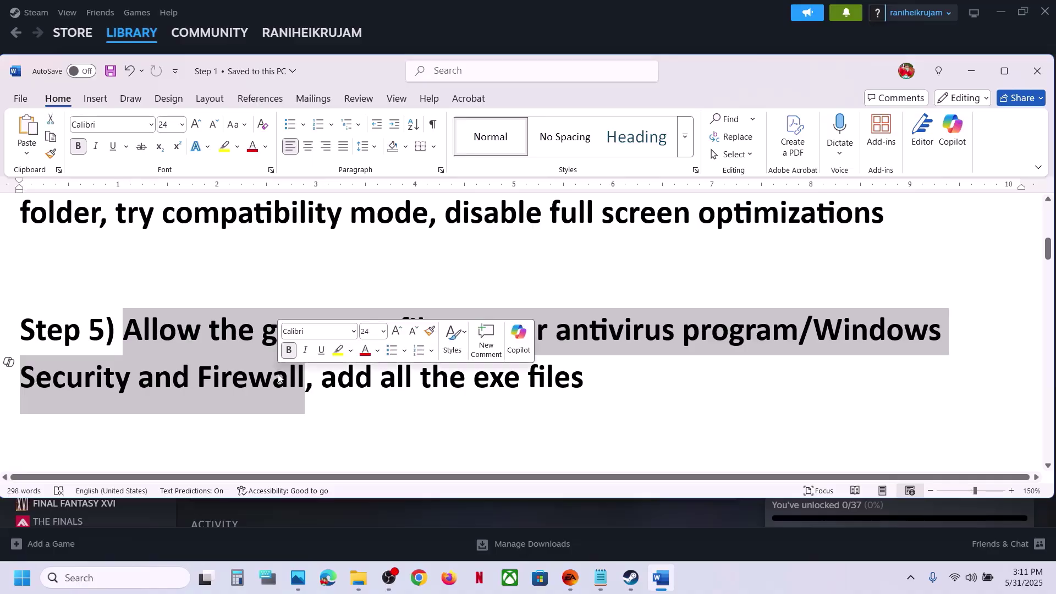
{"action": "left_click", "coordinate": [394, 389]}
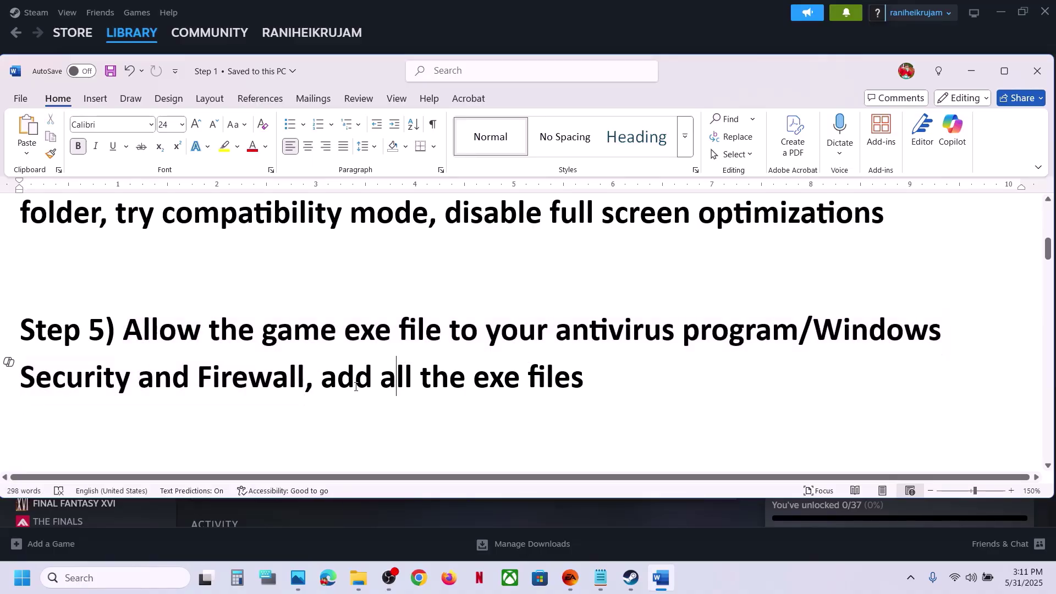
{"action": "left_click_drag", "start_coordinate": [343, 382], "coordinate": [595, 378]}
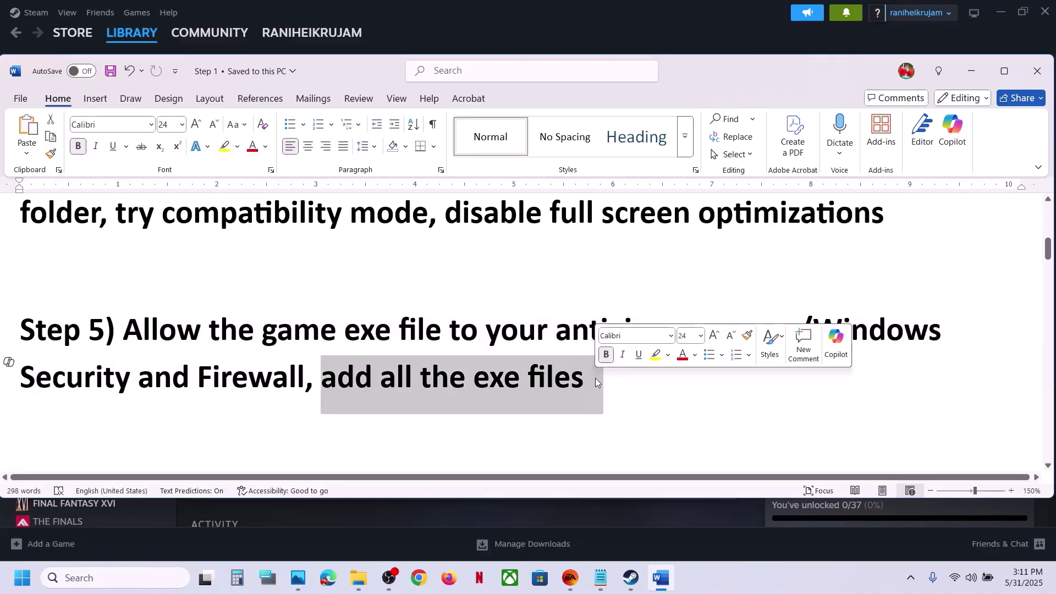
Open the apps allowed through Controlled folder access in Windows Security's ransomware protection, granting the administrator permission
{"action": "left_click", "coordinate": [965, 68]}
{"action": "key", "text": "super+i"}
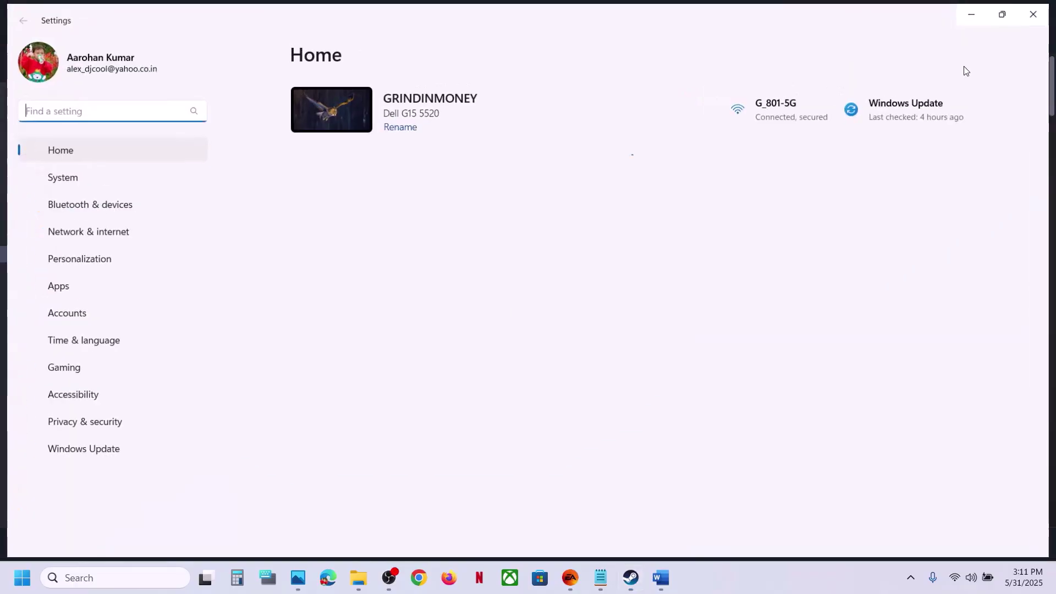
{"action": "left_click", "coordinate": [115, 424]}
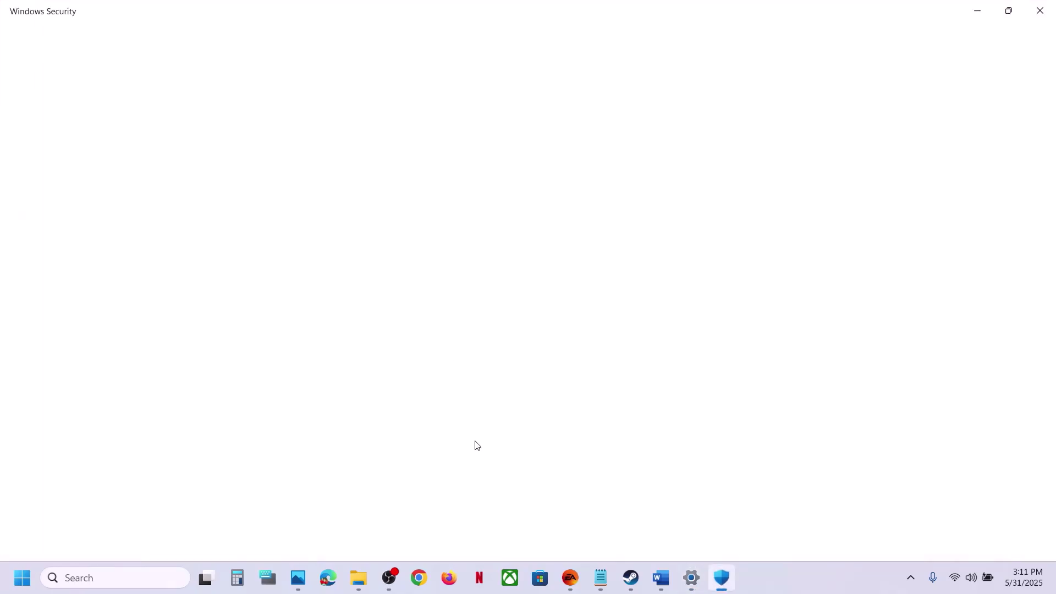
{"action": "scroll", "coordinate": [473, 444], "scroll_direction": "down", "scroll_amount": 3}
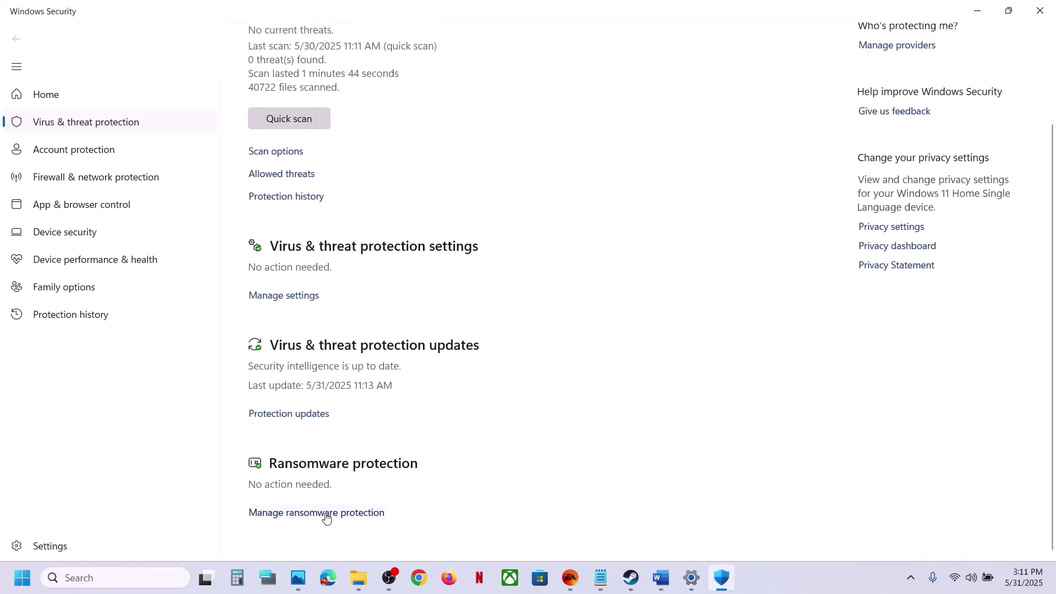
{"action": "left_click", "coordinate": [345, 513]}
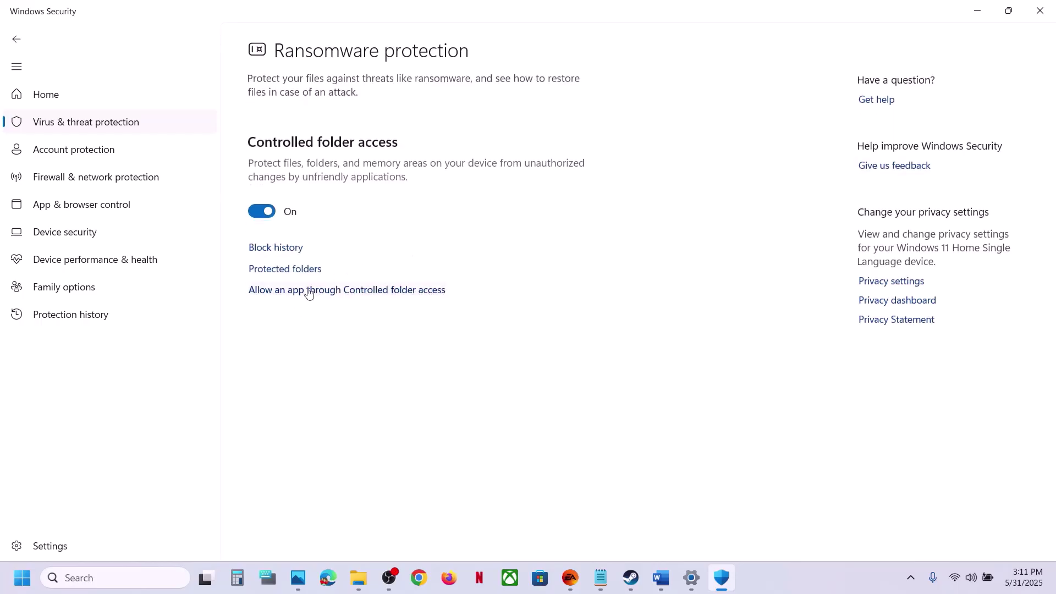
{"action": "left_click", "coordinate": [314, 290]}
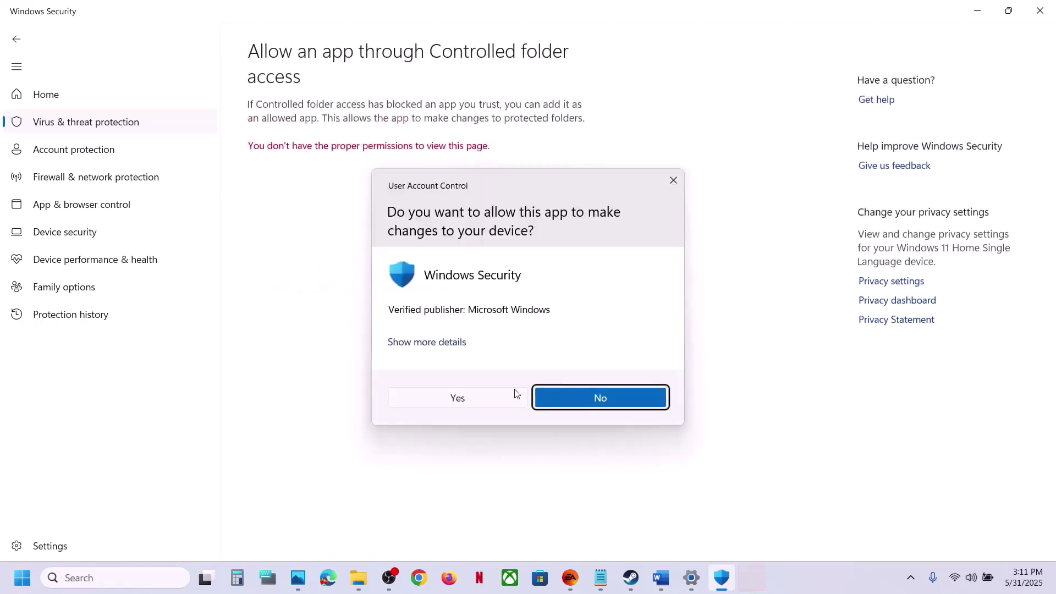
{"action": "left_click", "coordinate": [477, 394]}
Add the nightreign application from the ELDEN RING NIGHTREIGN Game folder to the apps allowed through Controlled folder access
{"action": "left_click", "coordinate": [342, 164]}
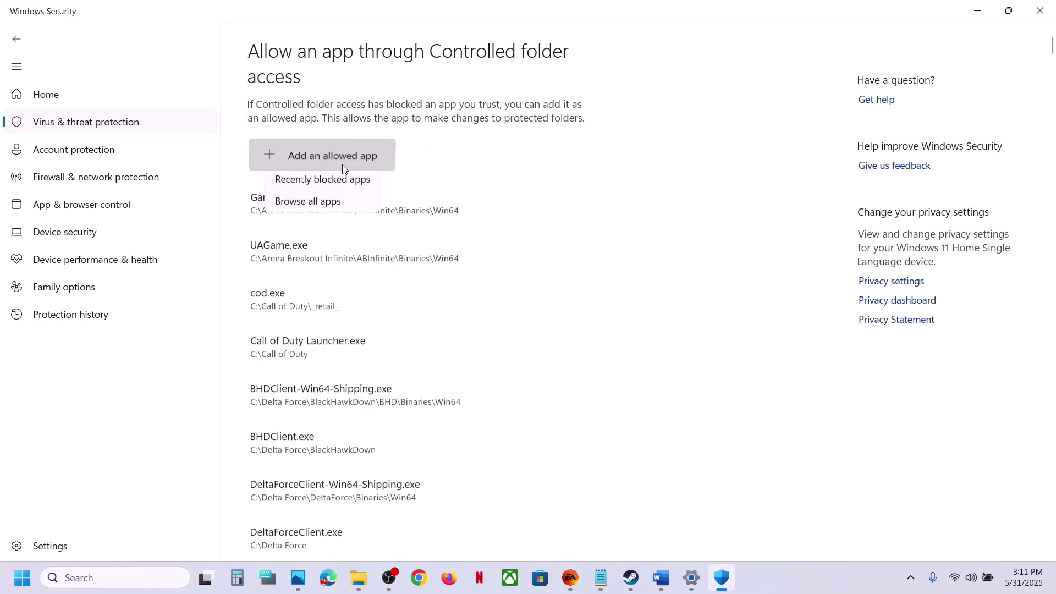
{"action": "left_click", "coordinate": [328, 205]}
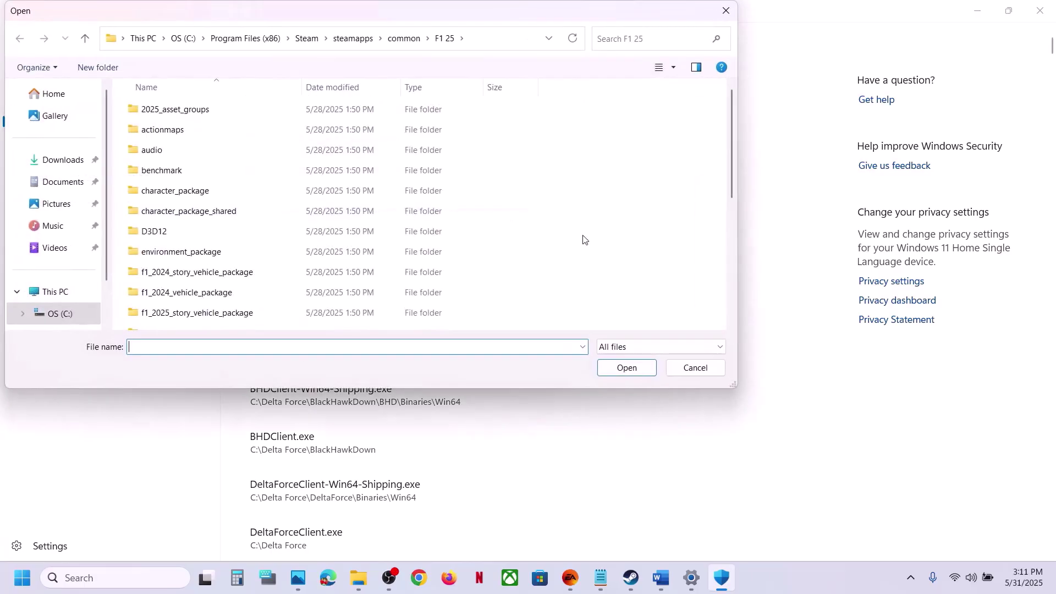
{"action": "left_click", "coordinate": [404, 38]}
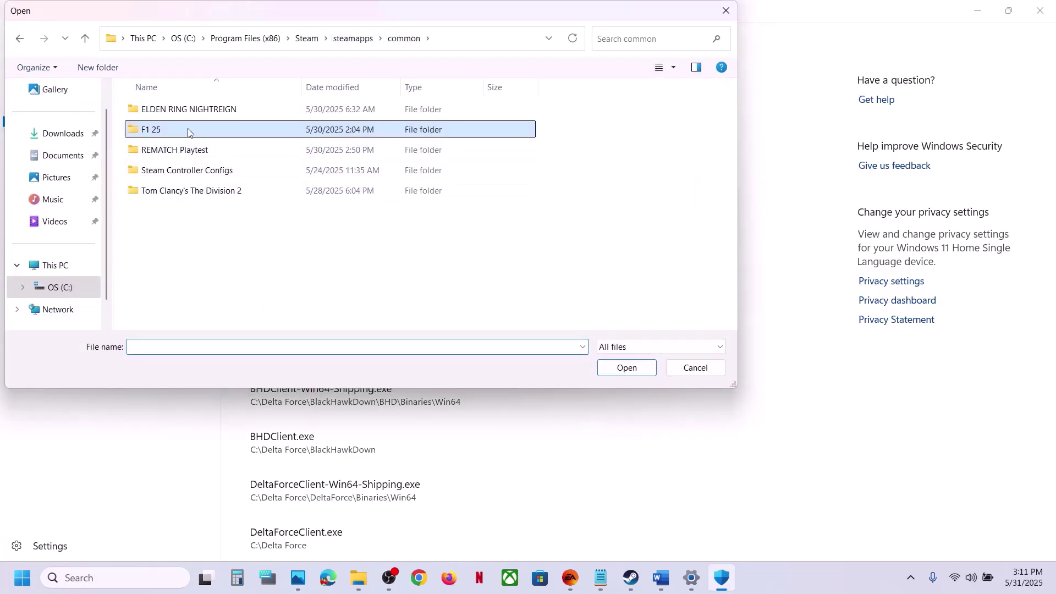
{"action": "double_click", "coordinate": [165, 109]}
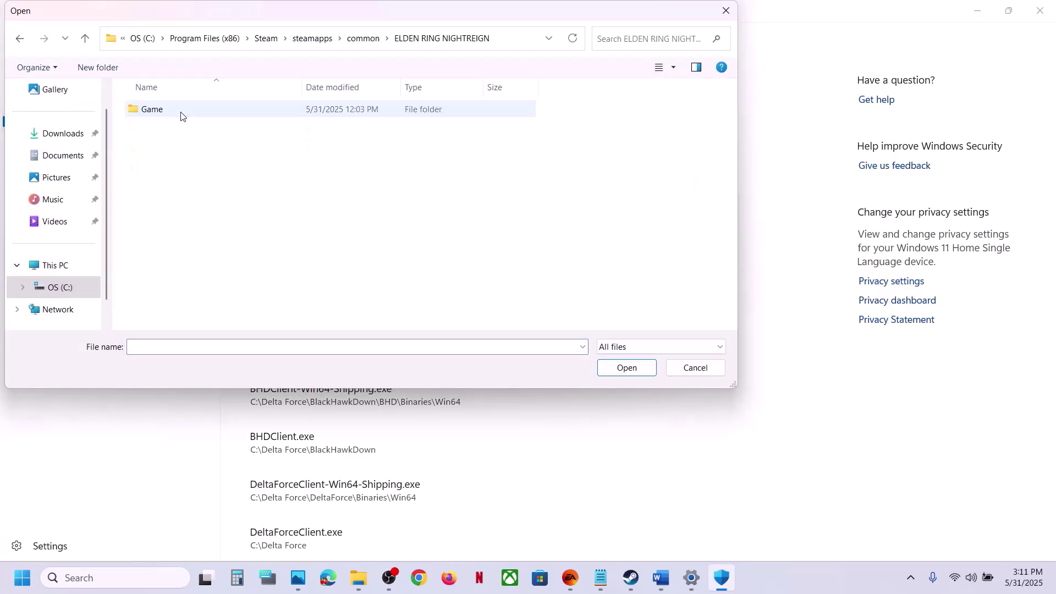
{"action": "left_click", "coordinate": [505, 40]}
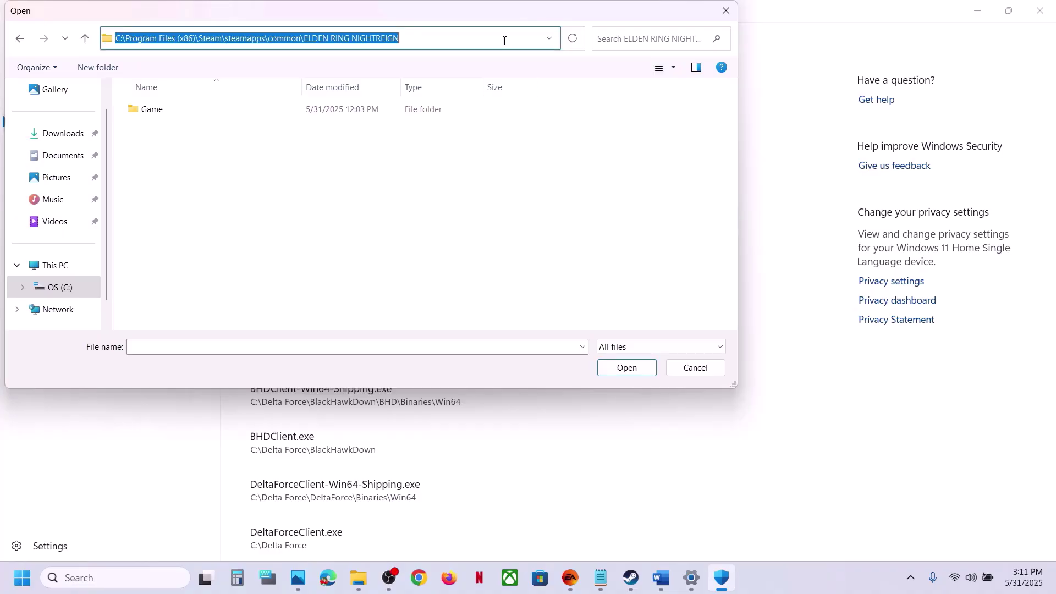
{"action": "left_click", "coordinate": [172, 115]}
{"action": "double_click", "coordinate": [172, 113]}
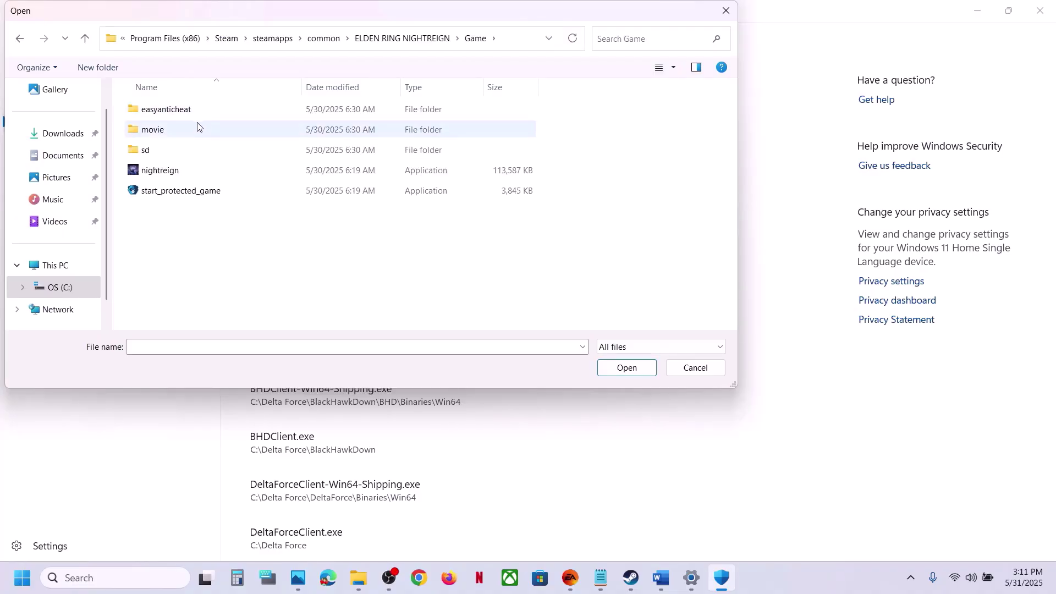
{"action": "left_click", "coordinate": [182, 170]}
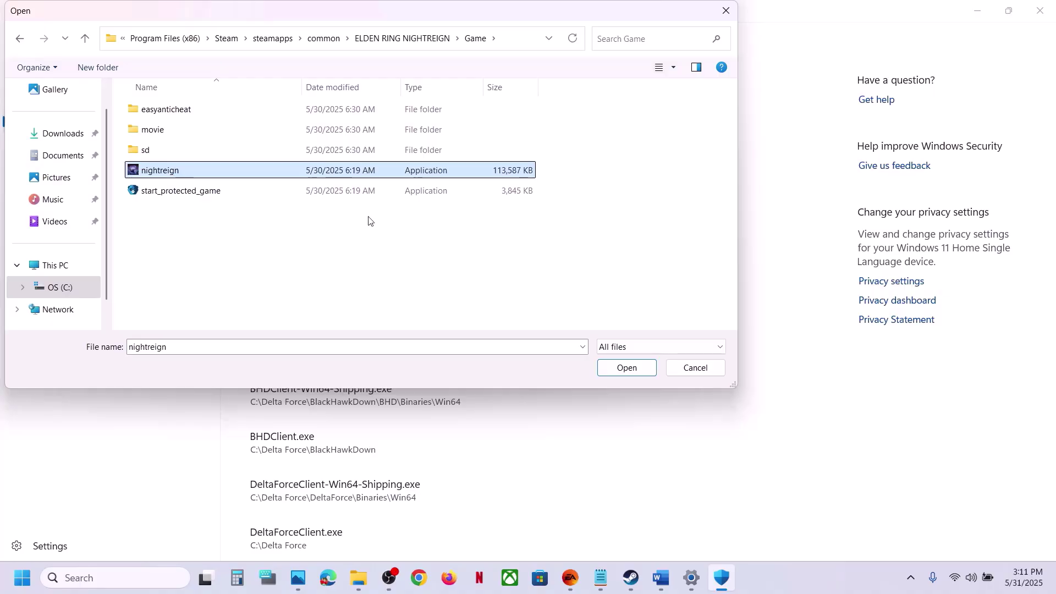
{"action": "left_click", "coordinate": [615, 374]}
Add the start_protected_game application from the Game folder to the apps allowed through Controlled folder access
{"action": "left_click", "coordinate": [291, 165]}
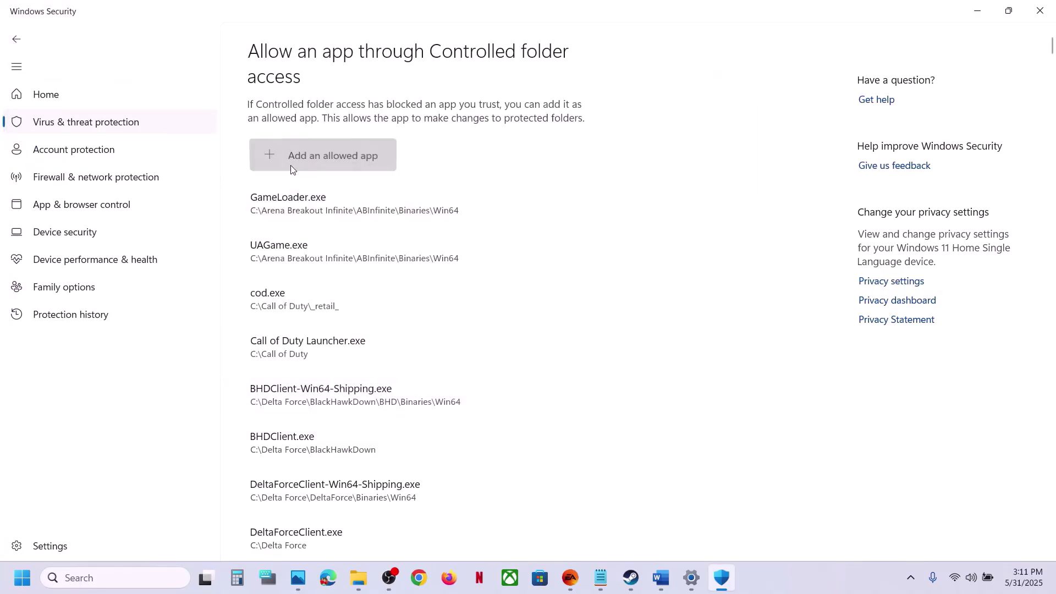
{"action": "left_click", "coordinate": [292, 208]}
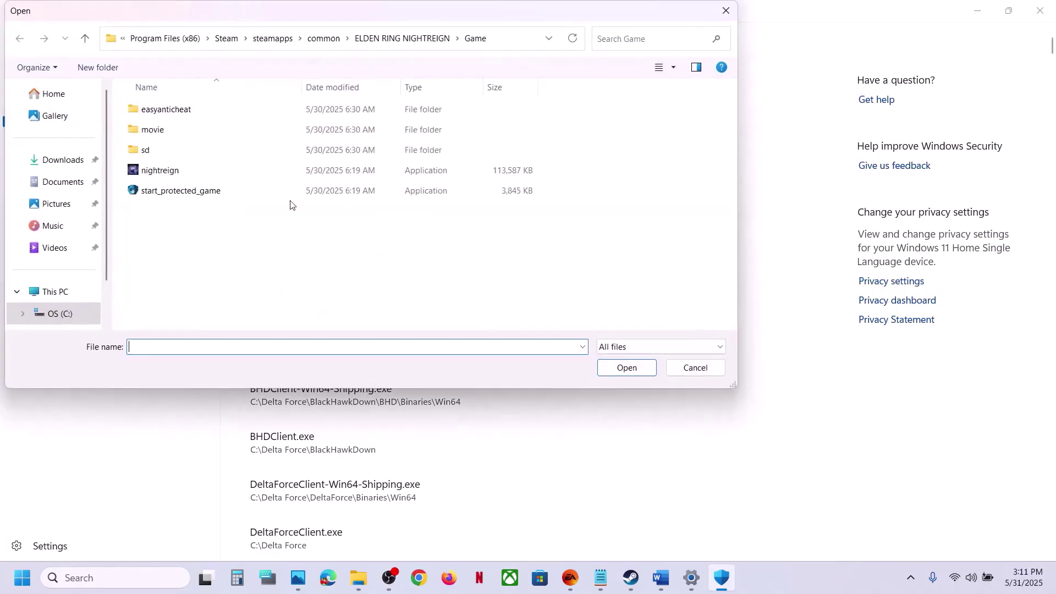
{"action": "left_click", "coordinate": [197, 192]}
{"action": "left_click", "coordinate": [609, 365]}
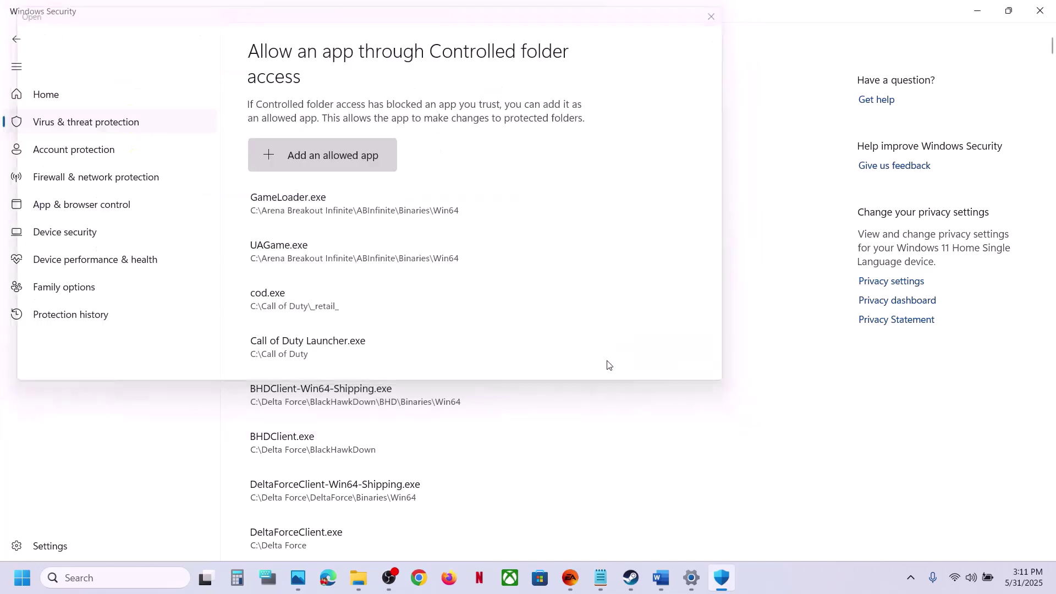
Add easyanticheat_eos_setup from the Game folder's easyanticheat subfolder to the apps allowed through Controlled folder access
{"action": "left_click", "coordinate": [331, 147]}
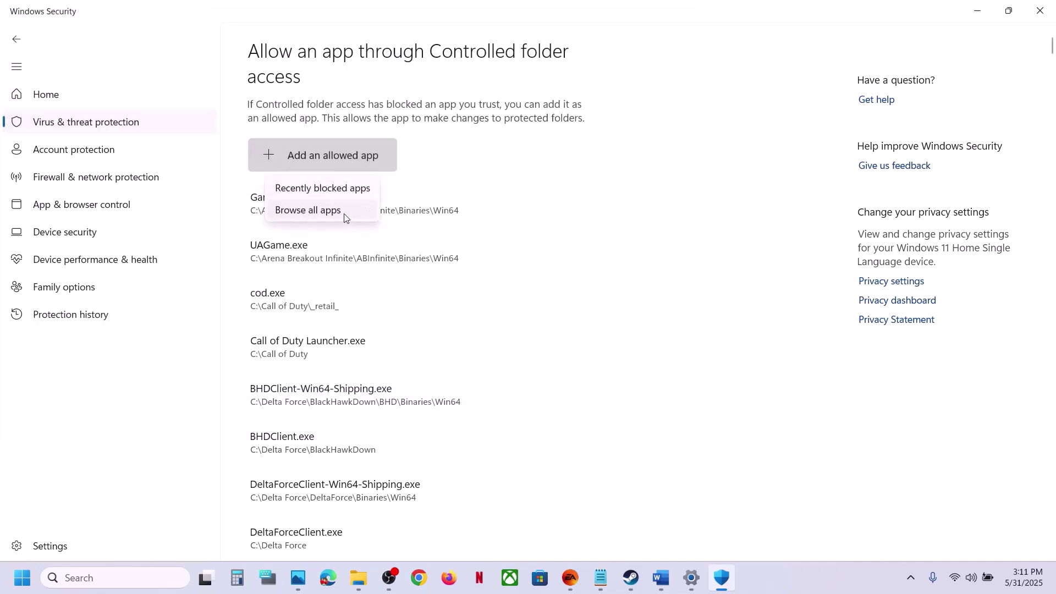
{"action": "left_click", "coordinate": [344, 212]}
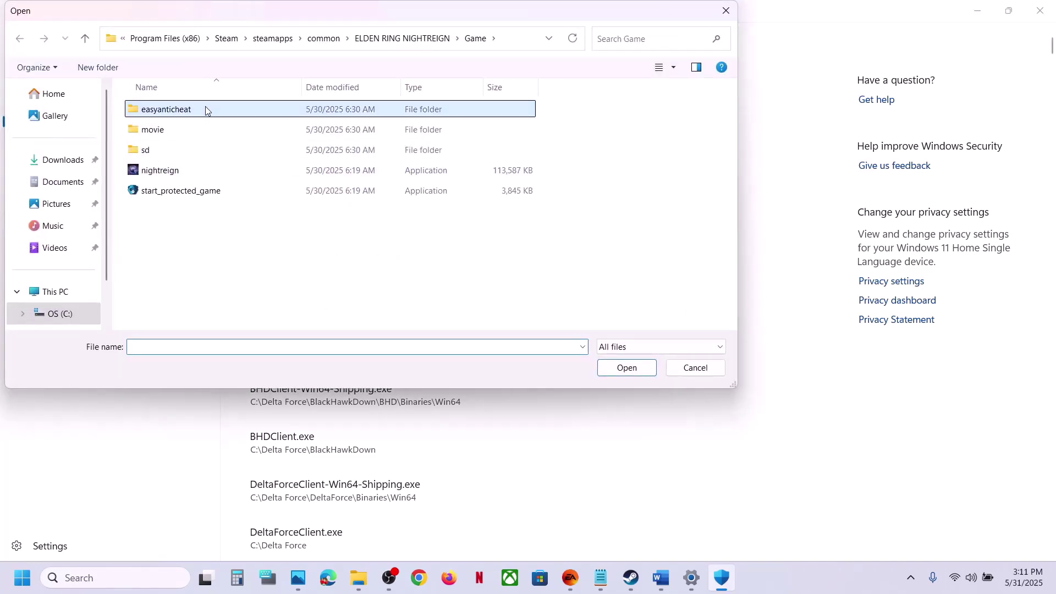
{"action": "double_click", "coordinate": [207, 109]}
{"action": "left_click", "coordinate": [197, 175]}
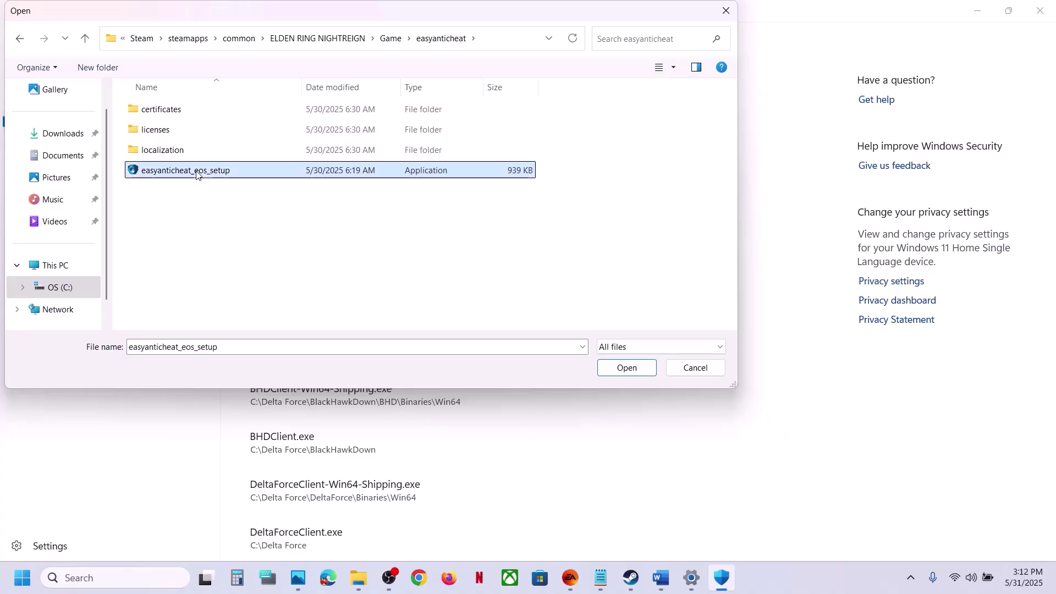
{"action": "left_click", "coordinate": [609, 369]}
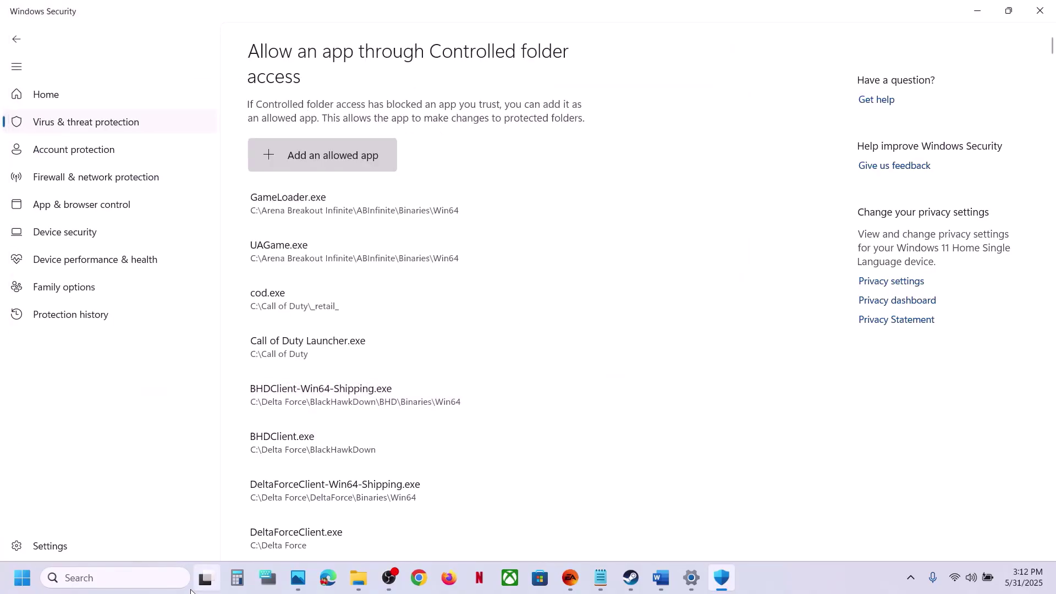
Open Windows Defender Firewall's allowed apps list through Control Panel's System and Security section and unlock its settings for changes
{"action": "left_click", "coordinate": [159, 581]}
{"action": "type", "text": "contro"}
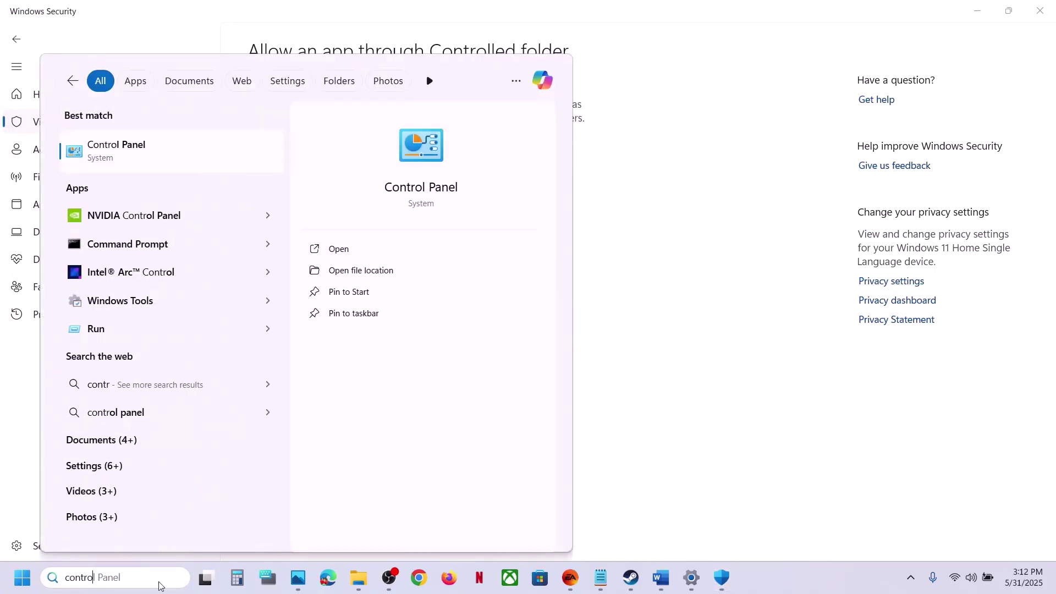
{"action": "key", "text": "Return"}
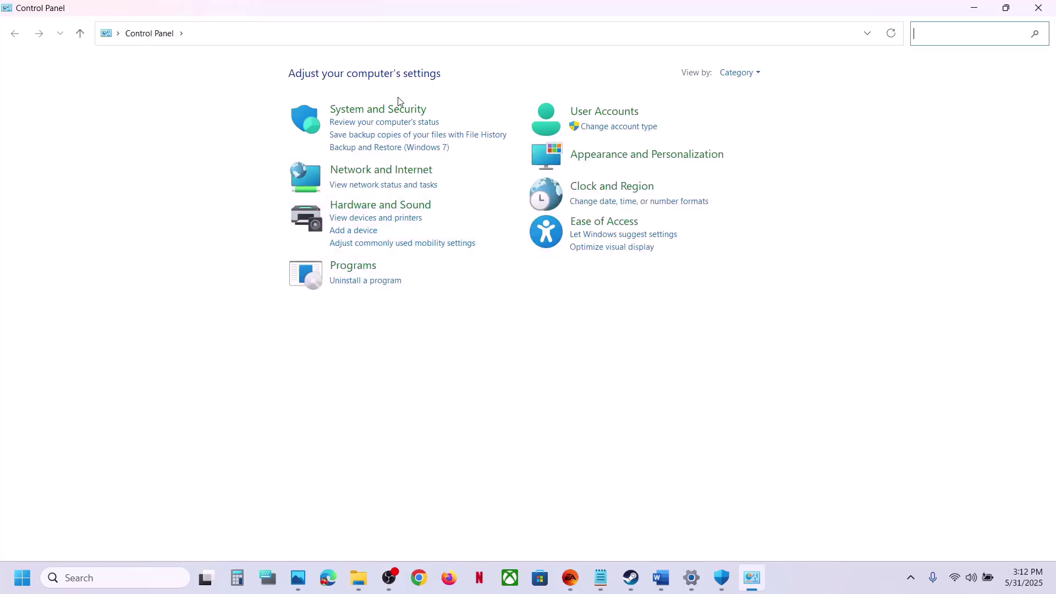
{"action": "left_click", "coordinate": [397, 111]}
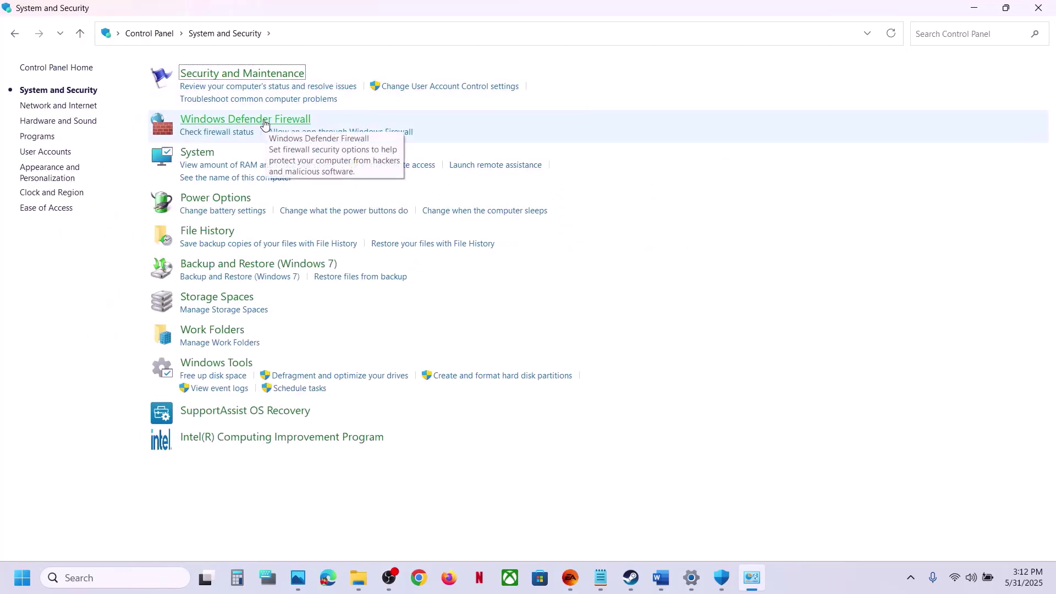
{"action": "left_click", "coordinate": [277, 122]}
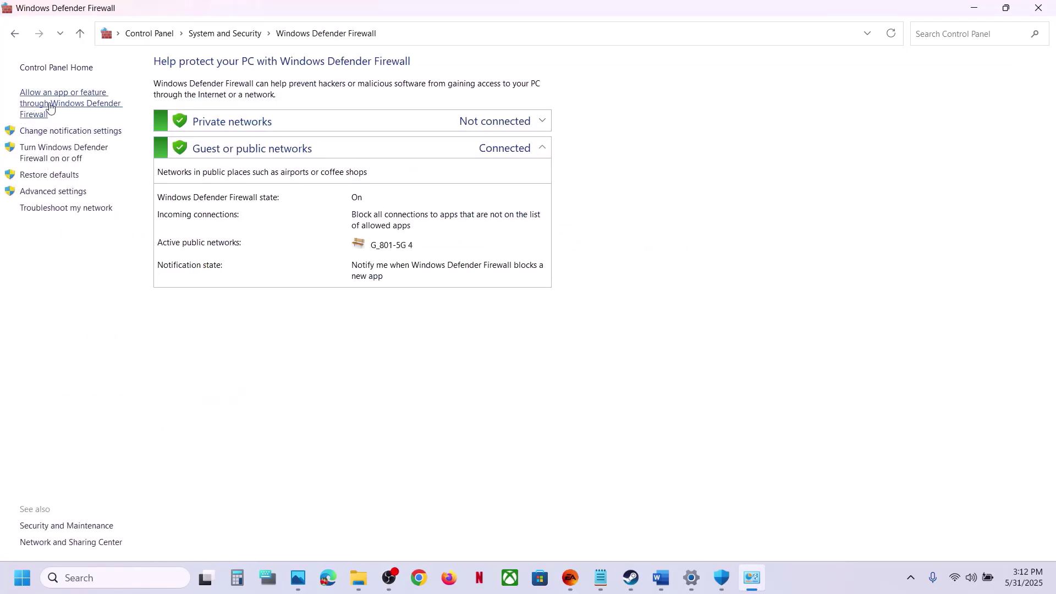
{"action": "left_click", "coordinate": [97, 105]}
{"action": "left_click", "coordinate": [717, 107]}
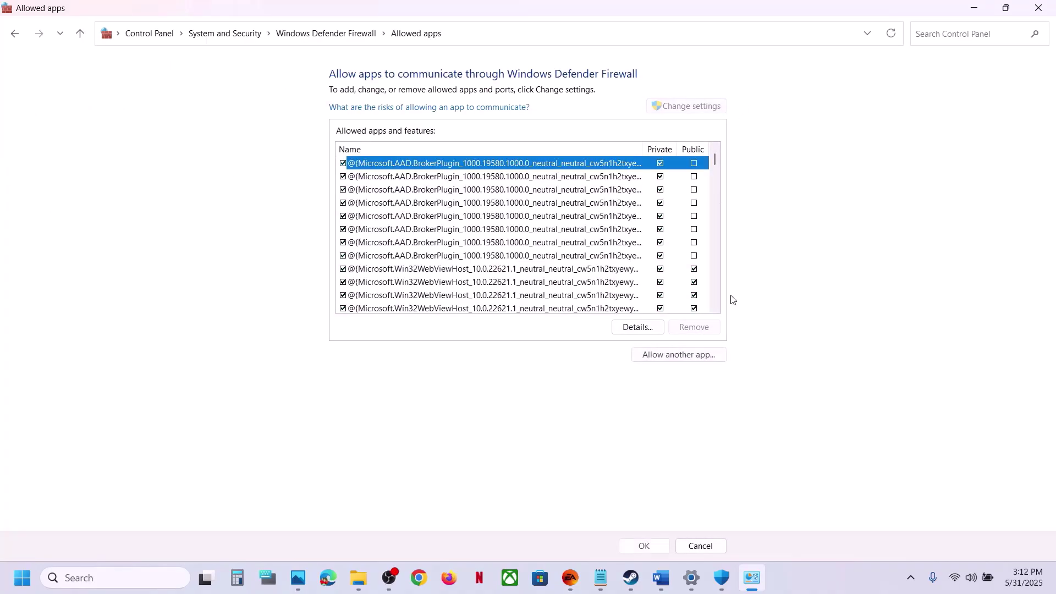
Try to add the nightreign application from the ELDEN RING NIGHTREIGN Game folder to the firewall's allowed apps
{"action": "left_click", "coordinate": [692, 356]}
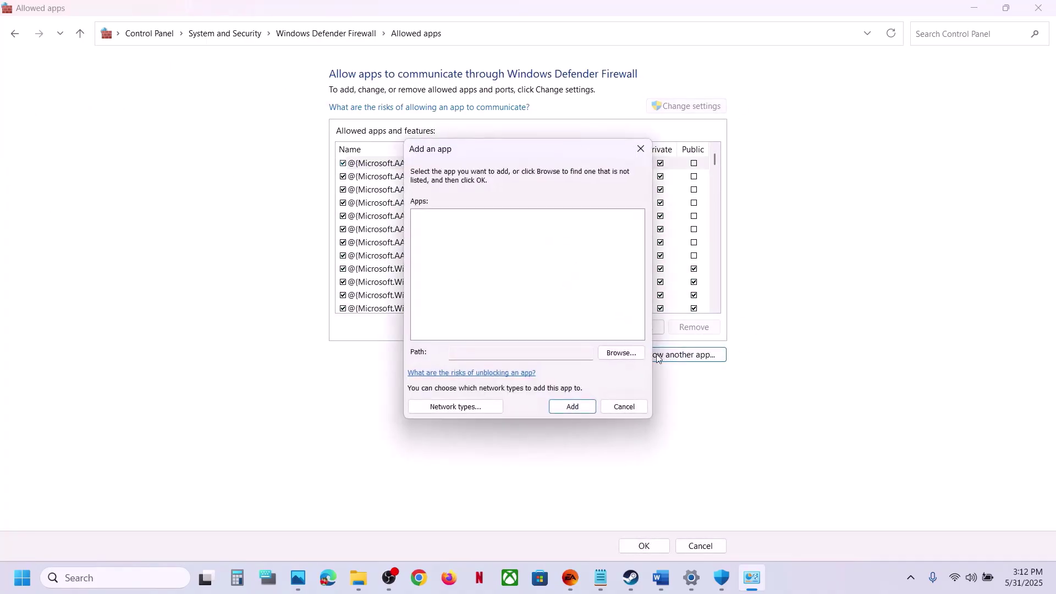
{"action": "left_click", "coordinate": [632, 352]}
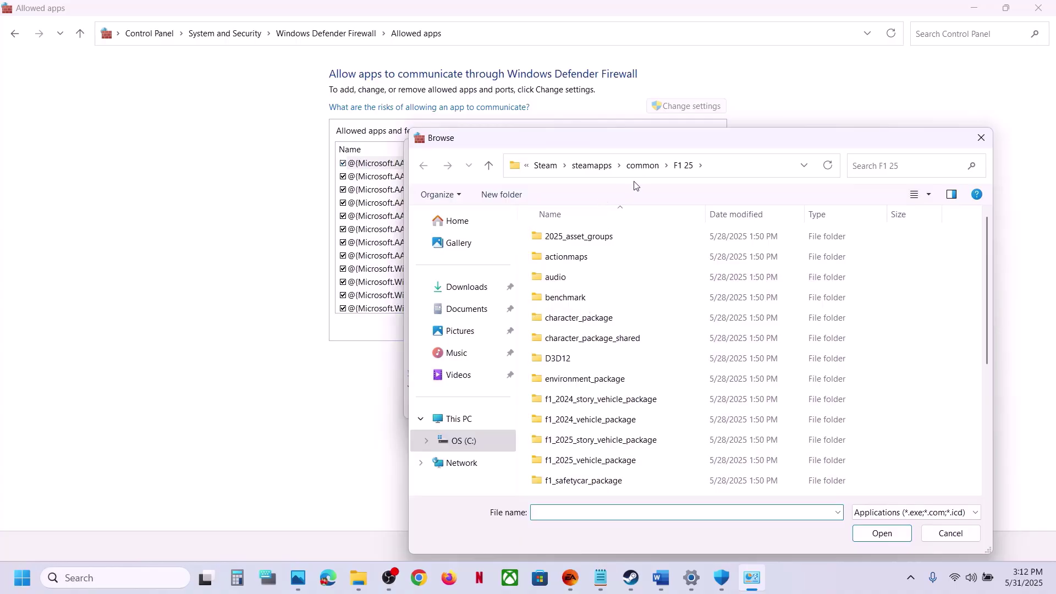
{"action": "left_click", "coordinate": [642, 165]}
{"action": "double_click", "coordinate": [590, 235]}
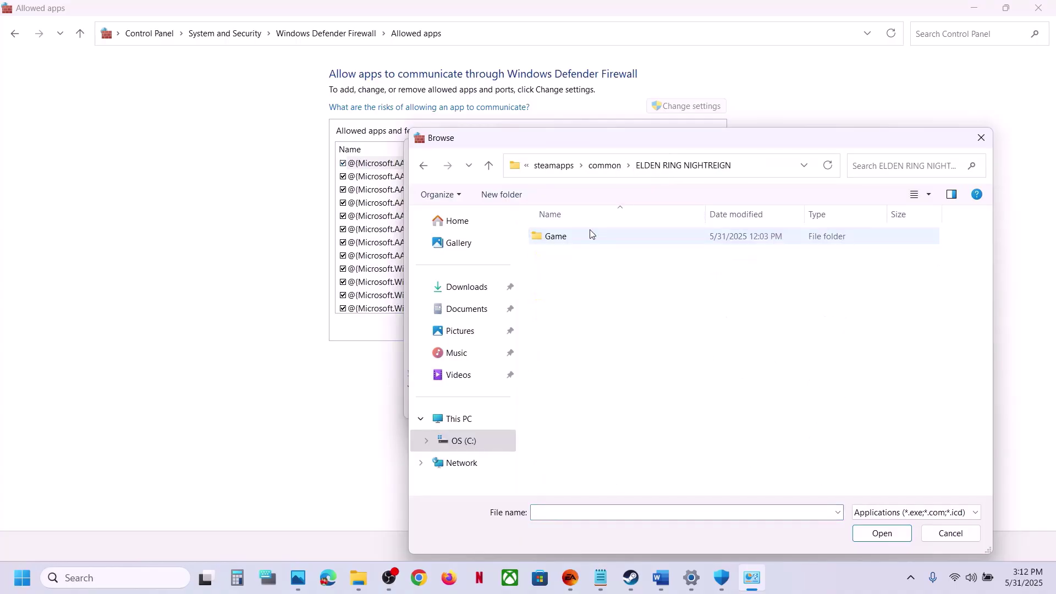
{"action": "double_click", "coordinate": [573, 241]}
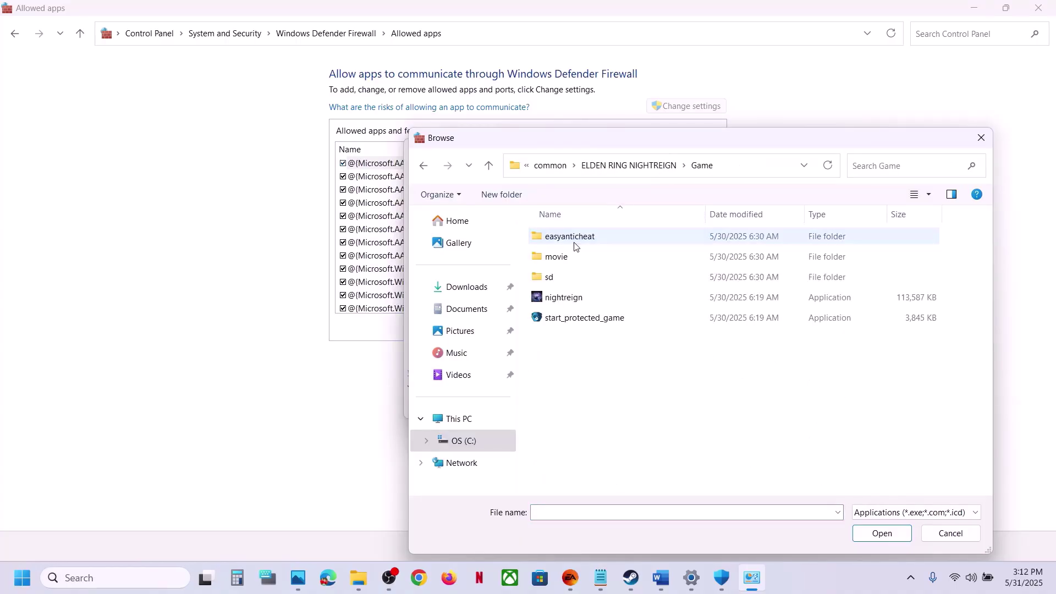
{"action": "left_click", "coordinate": [564, 300]}
{"action": "left_click", "coordinate": [880, 533]}
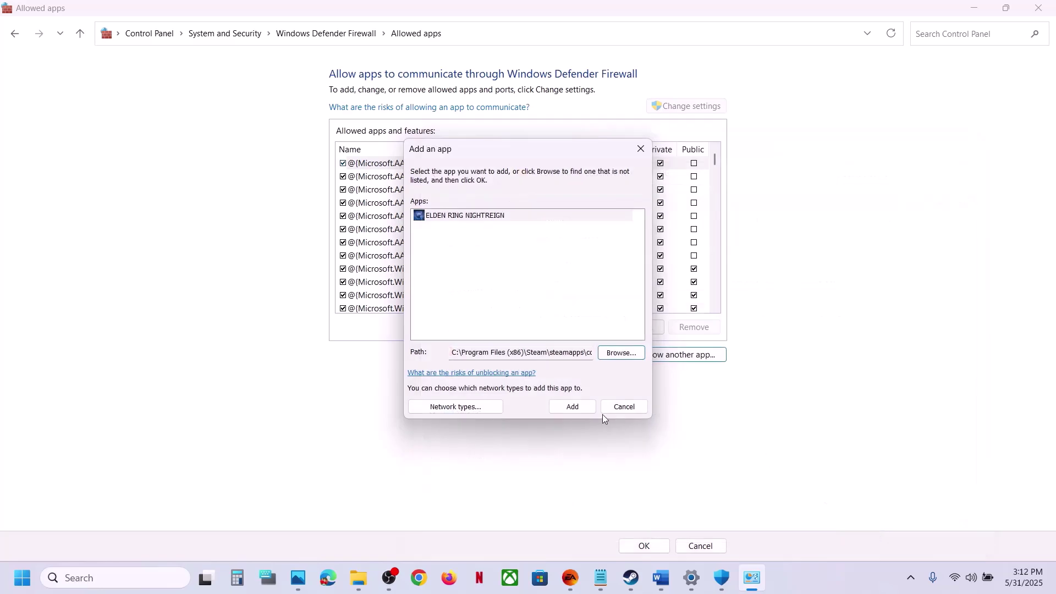
{"action": "left_click", "coordinate": [571, 407]}
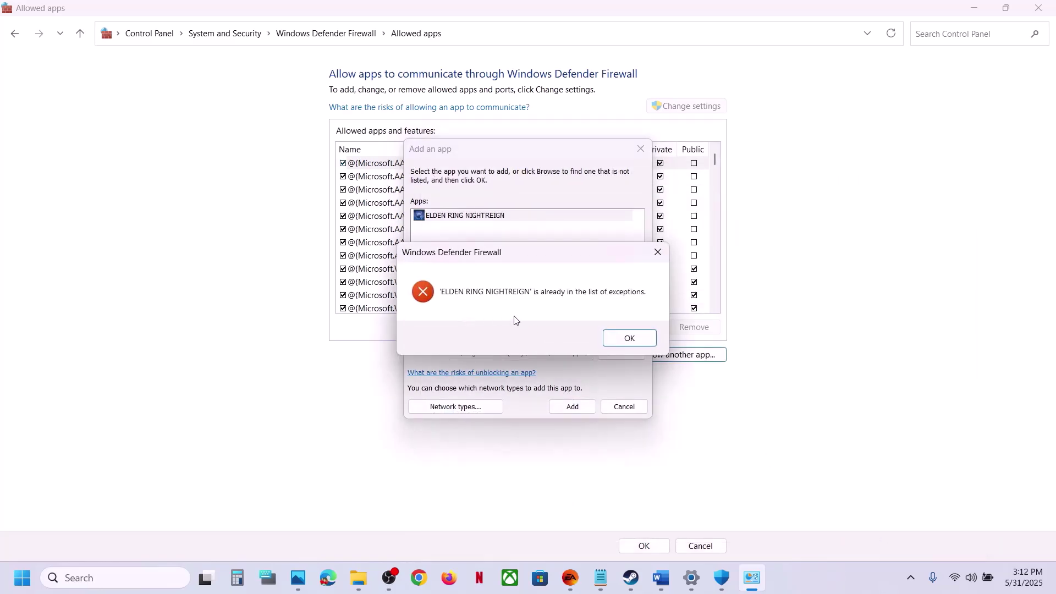
{"action": "left_click", "coordinate": [634, 344]}
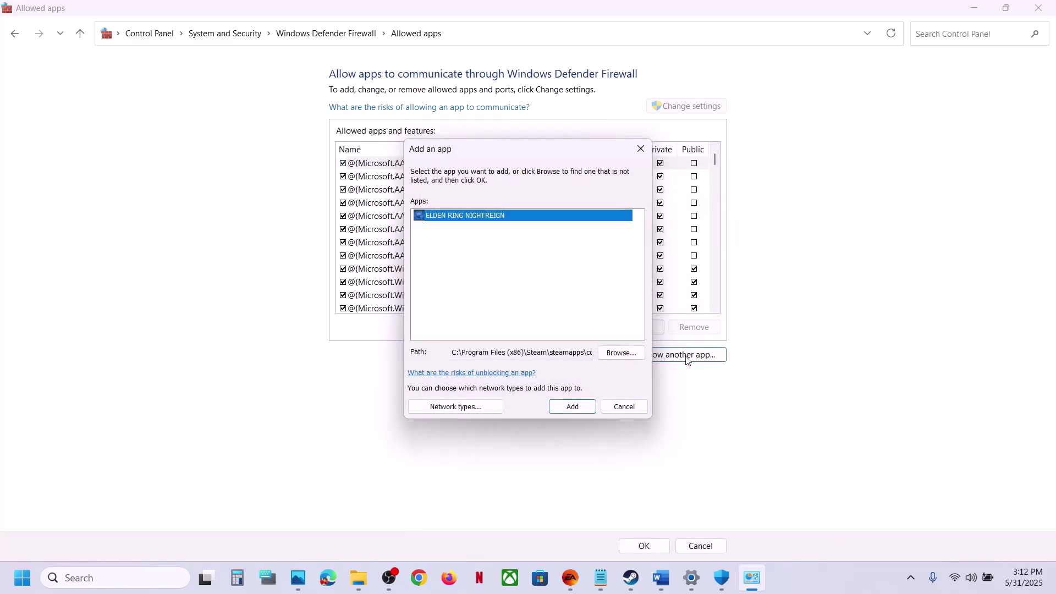
Try to add the start_protected_game application from the Game folder to the firewall's allowed apps
{"action": "left_click", "coordinate": [621, 352]}
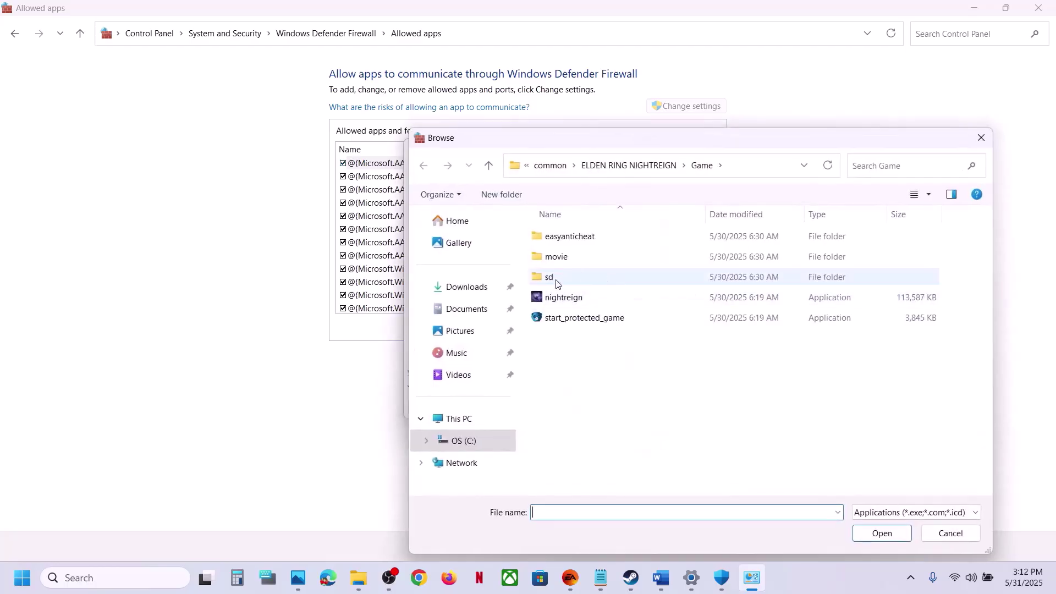
{"action": "left_click", "coordinate": [556, 317]}
{"action": "left_click", "coordinate": [880, 534]}
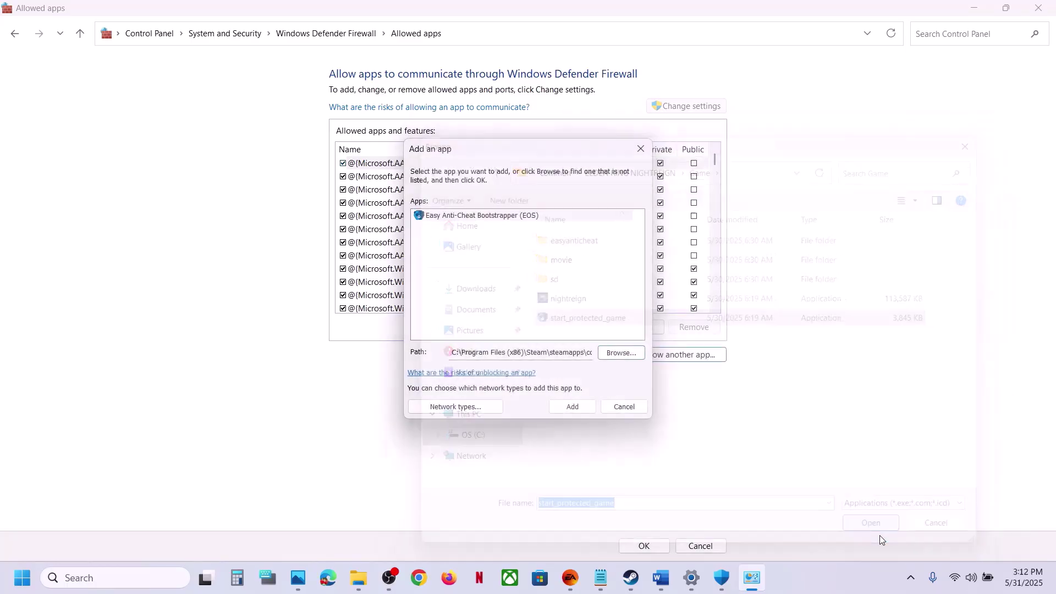
{"action": "left_click", "coordinate": [573, 406]}
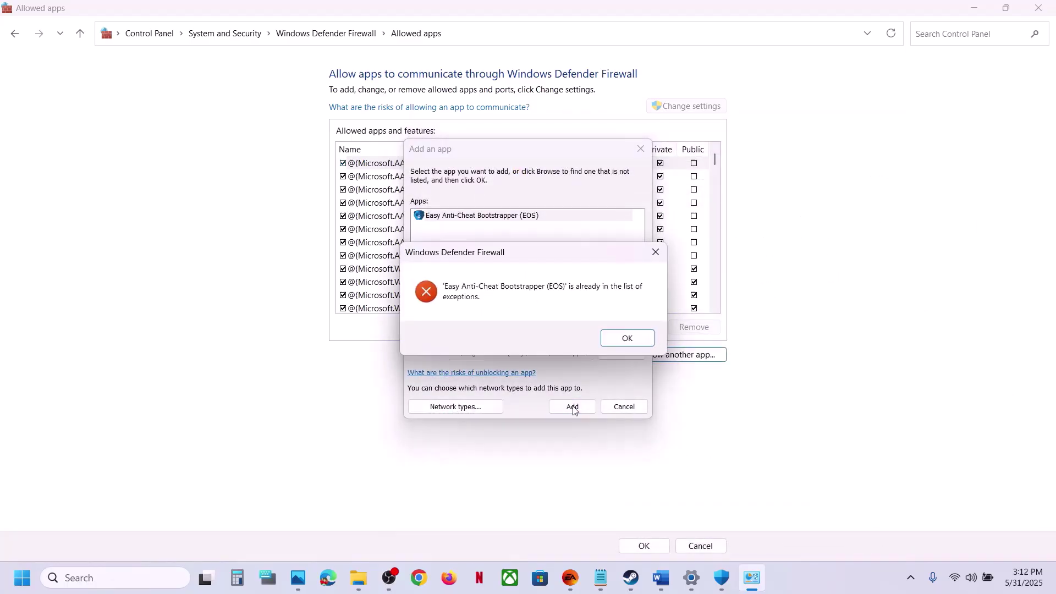
{"action": "left_click", "coordinate": [627, 339]}
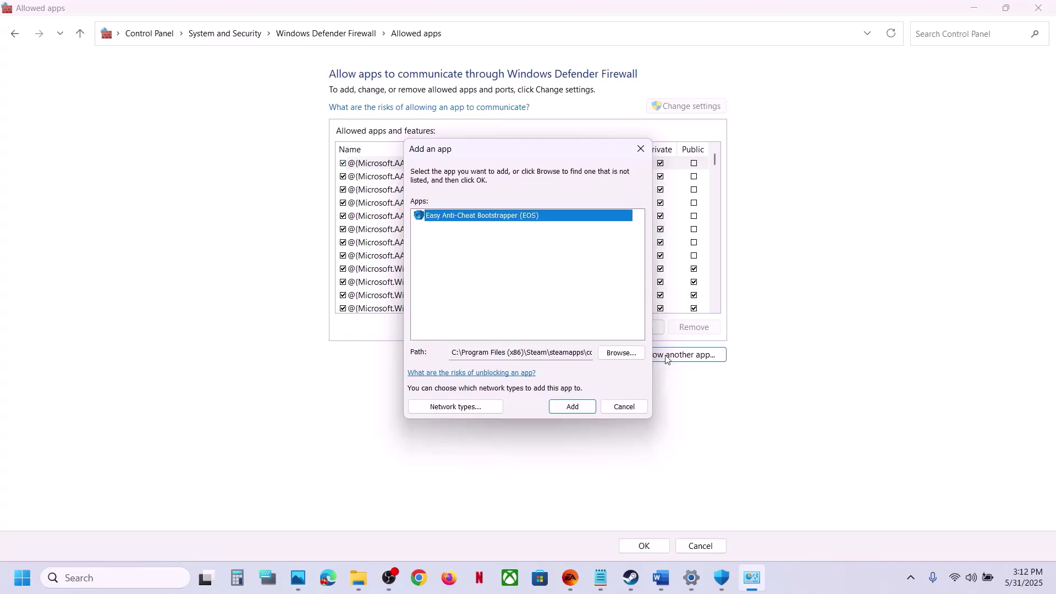
Add easyanticheat_eos_setup from the Game folder's easyanticheat subfolder to the firewall's allowed apps
{"action": "left_click", "coordinate": [621, 355]}
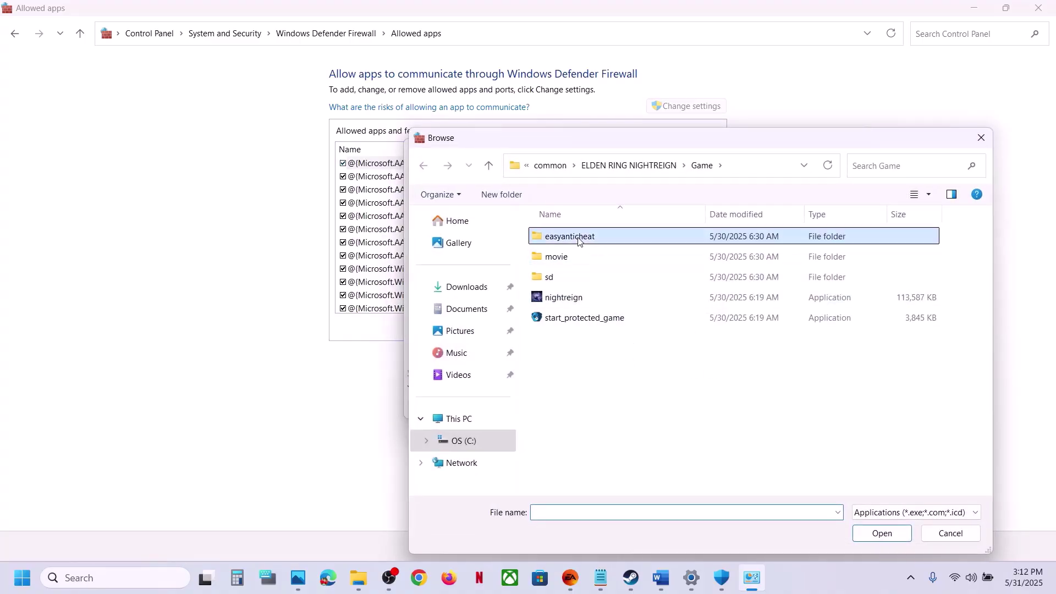
{"action": "double_click", "coordinate": [578, 236]}
{"action": "left_click", "coordinate": [591, 299]}
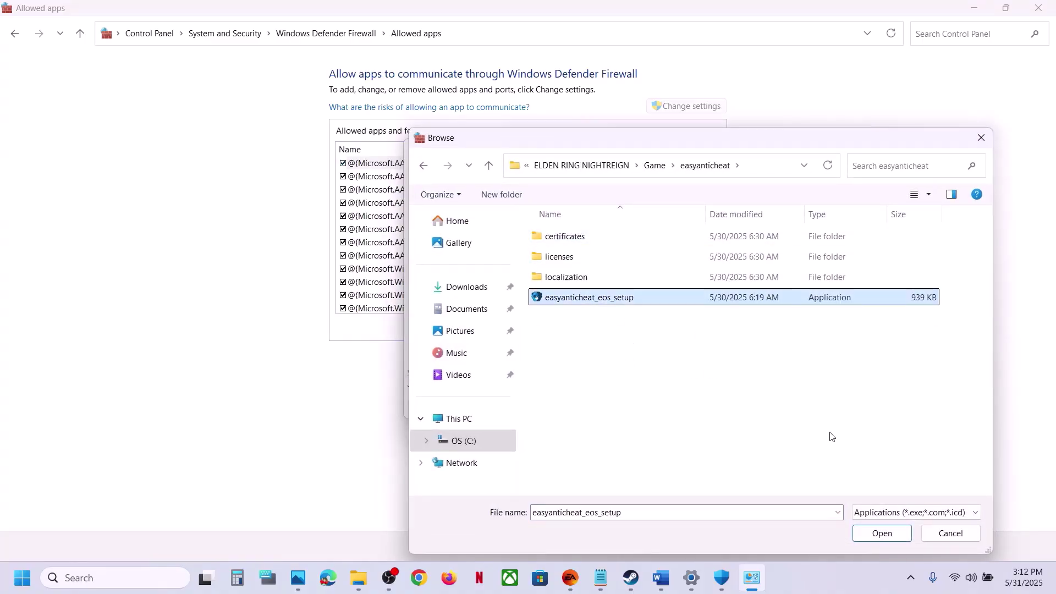
{"action": "left_click", "coordinate": [869, 534]}
{"action": "left_click", "coordinate": [564, 410]}
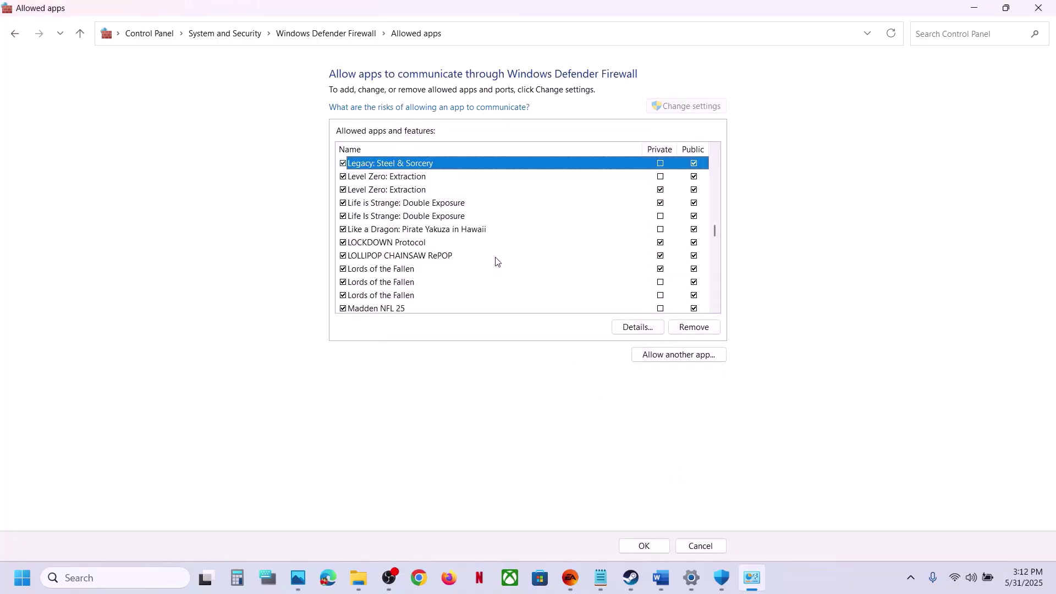
Locate the ELDEN RING NIGHTREIGN entries in the firewall's allowed apps list, and close the firewall and Windows Security windows
{"action": "key", "text": "e"}
{"action": "key", "text": "l"}
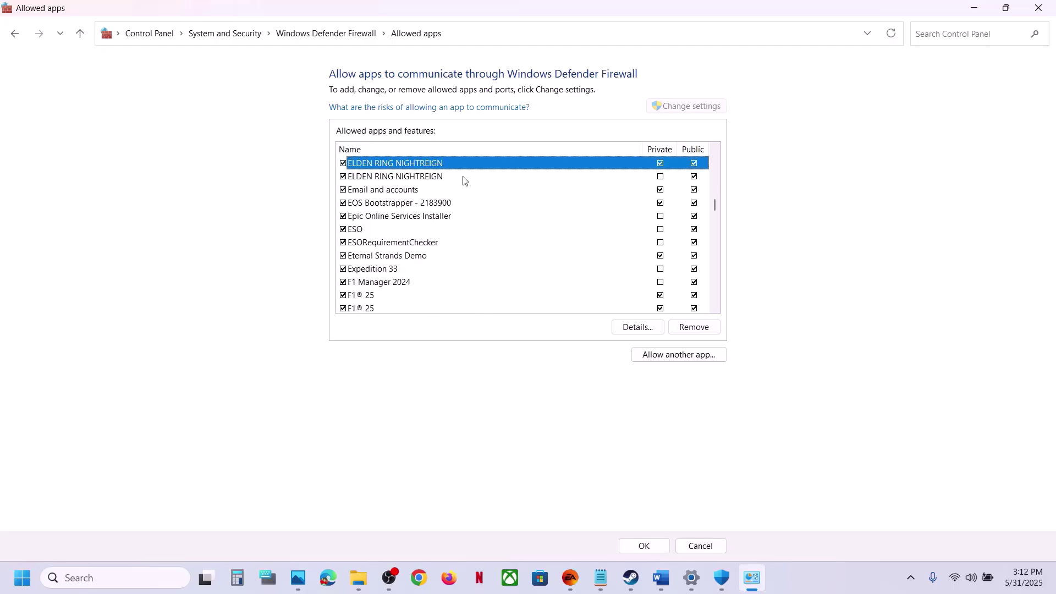
{"action": "left_click", "coordinate": [1045, 8]}
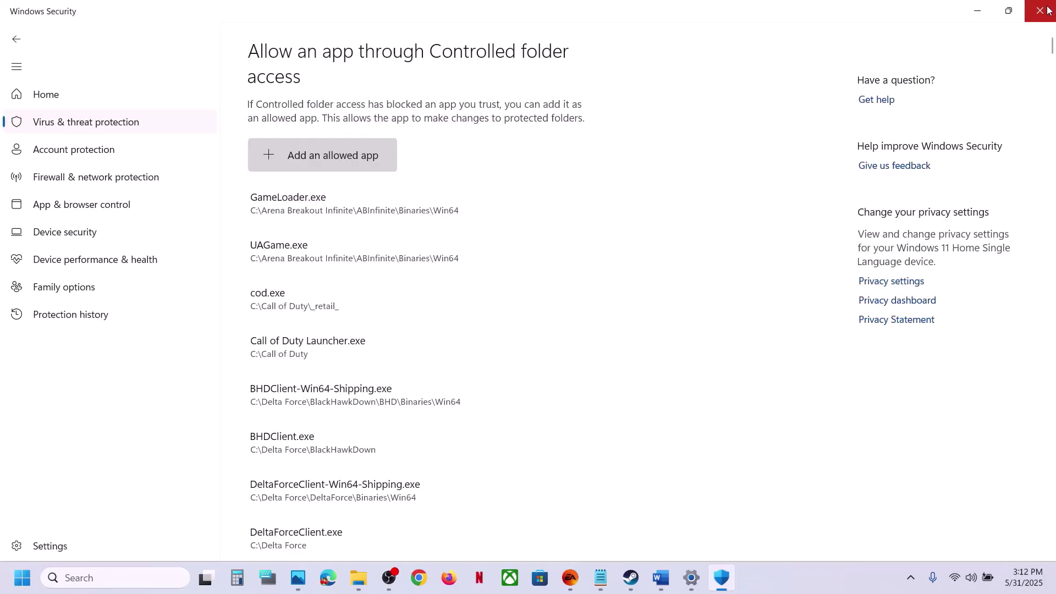
{"action": "left_click", "coordinate": [1045, 9]}
{"action": "left_click", "coordinate": [1045, 9]}
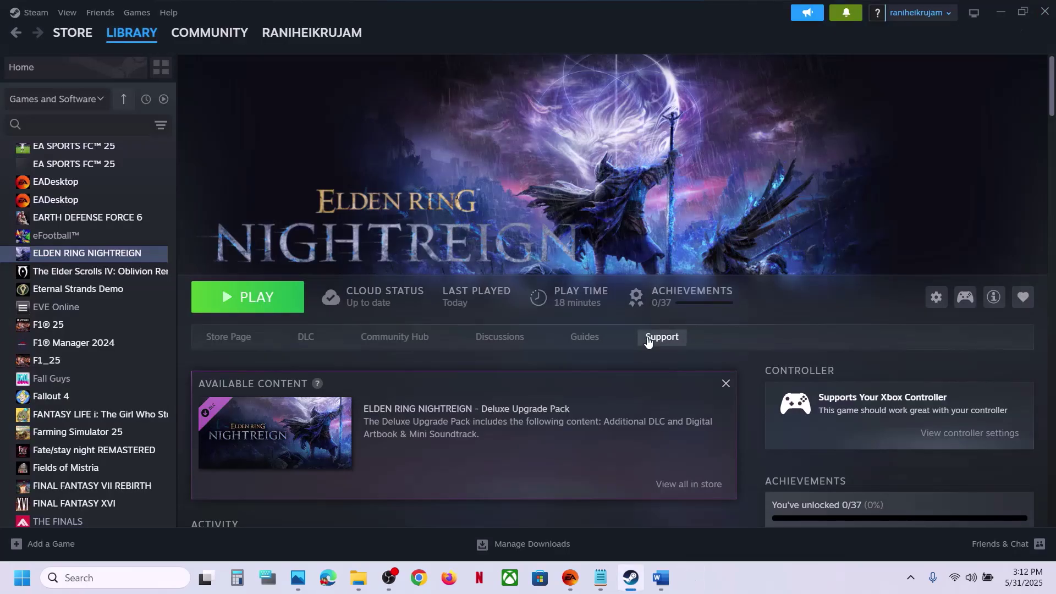
Switch to the Word document and read Step 6 on a clean graphics driver installation, including the NVIDIA and AMD links
{"action": "left_click", "coordinate": [661, 578]}
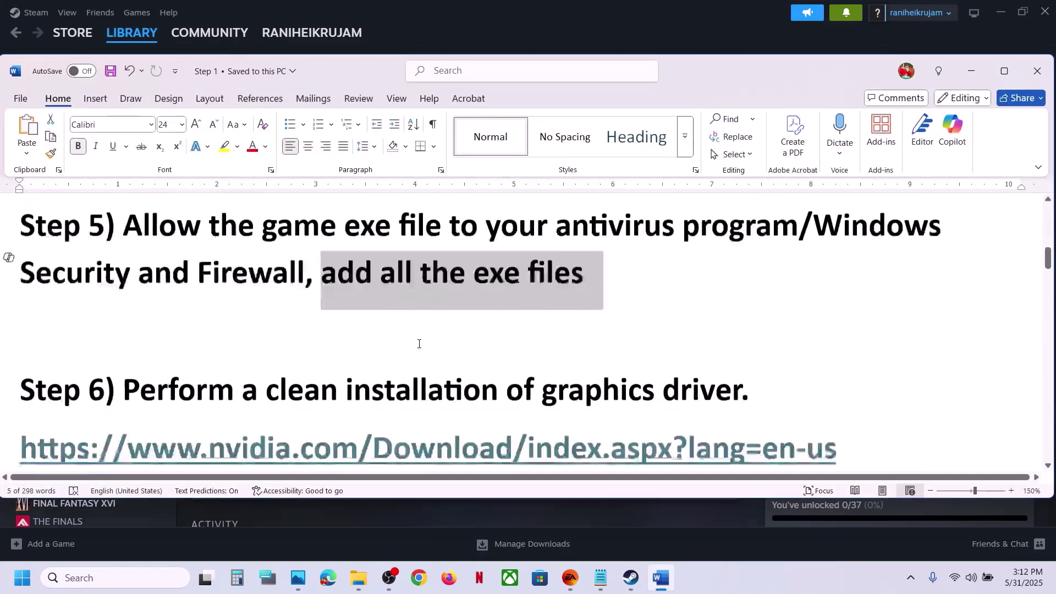
{"action": "scroll", "coordinate": [419, 344], "scroll_direction": "down", "scroll_amount": 2}
{"action": "left_click_drag", "start_coordinate": [195, 305], "coordinate": [740, 308]}
{"action": "left_click_drag", "start_coordinate": [209, 363], "coordinate": [640, 364]}
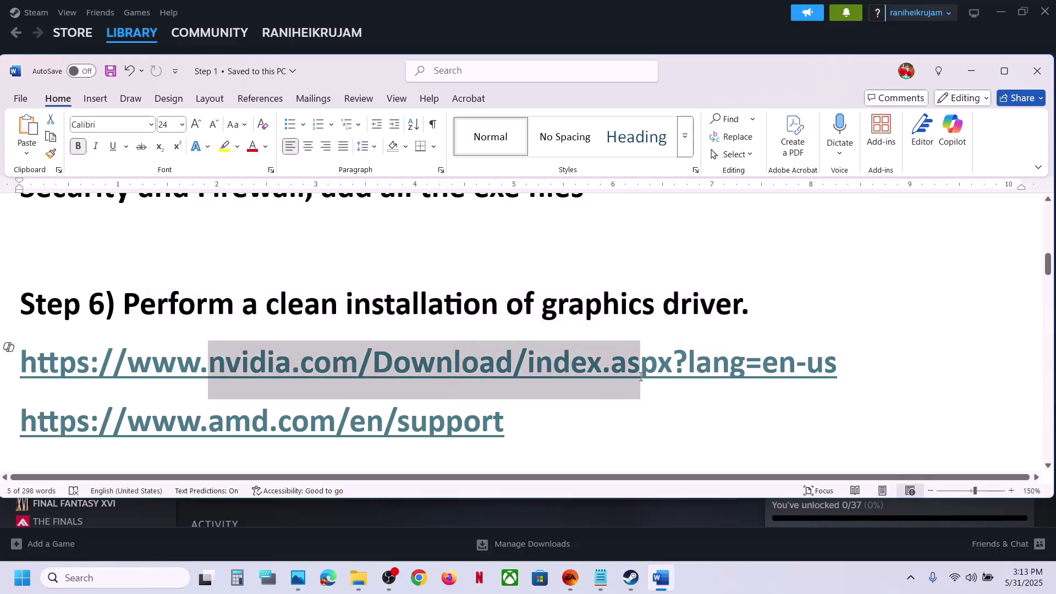
{"action": "left_click_drag", "start_coordinate": [177, 419], "coordinate": [484, 421]}
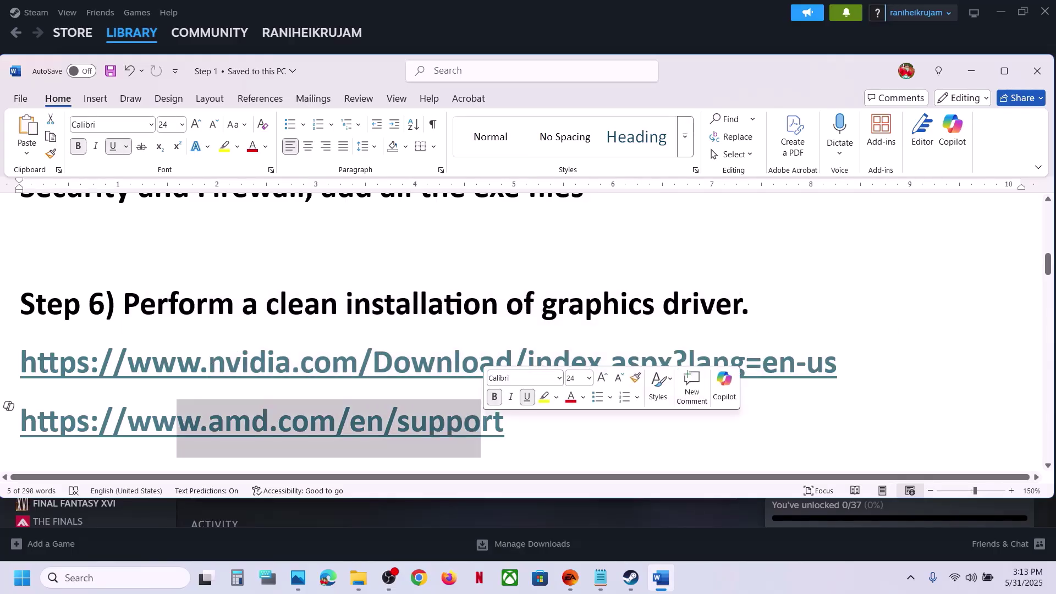
{"action": "left_click_drag", "start_coordinate": [249, 363], "coordinate": [535, 364]}
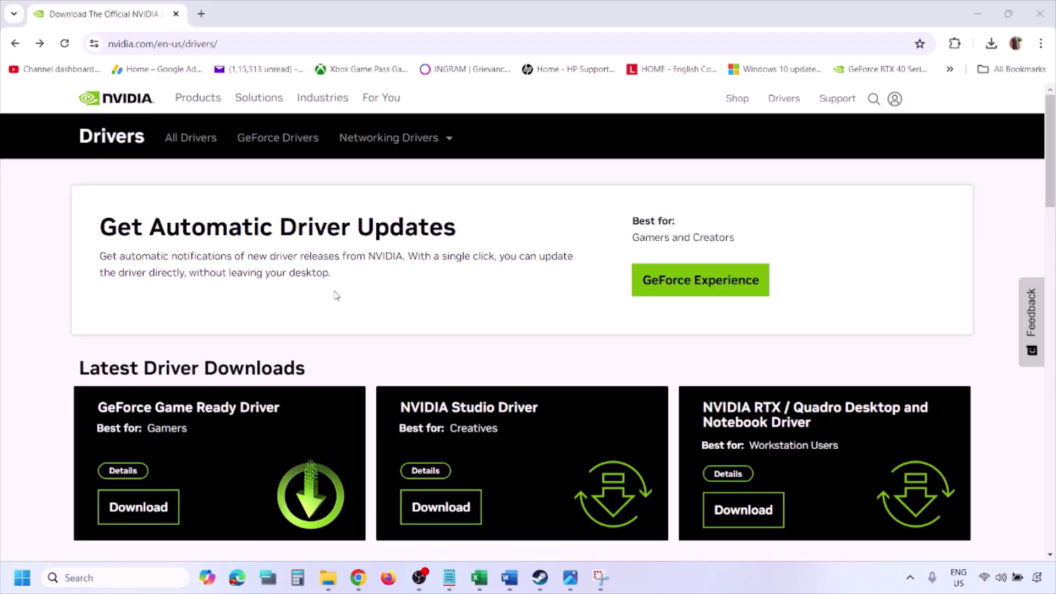
On NVIDIA's drivers page in Chrome, search for GeForce RTX 3050 Laptop GPU drivers with Windows 11 as the operating system
{"action": "scroll", "coordinate": [247, 336], "scroll_direction": "down", "scroll_amount": 8}
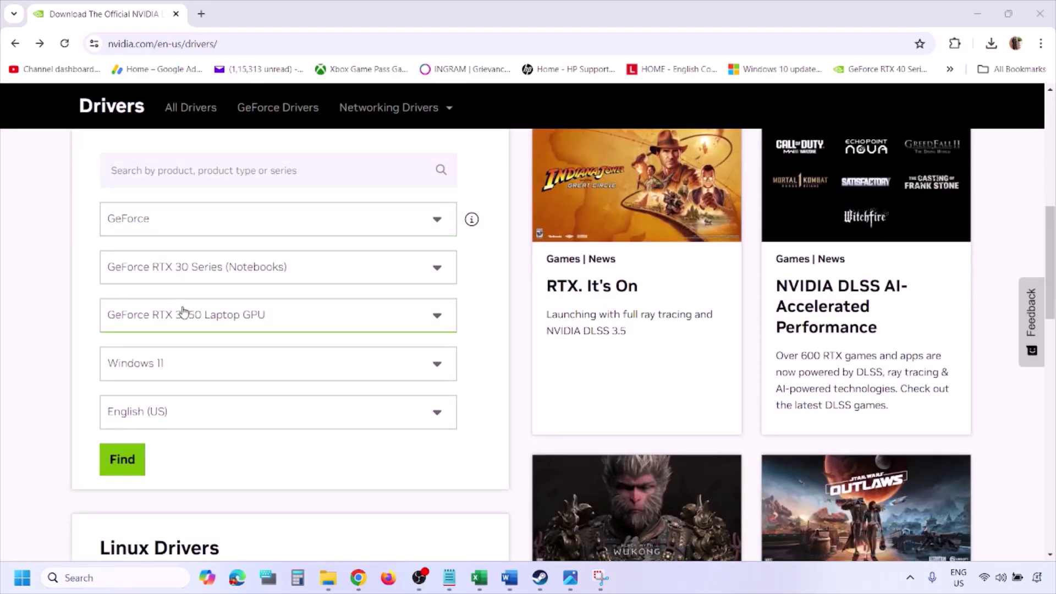
{"action": "left_click", "coordinate": [173, 366]}
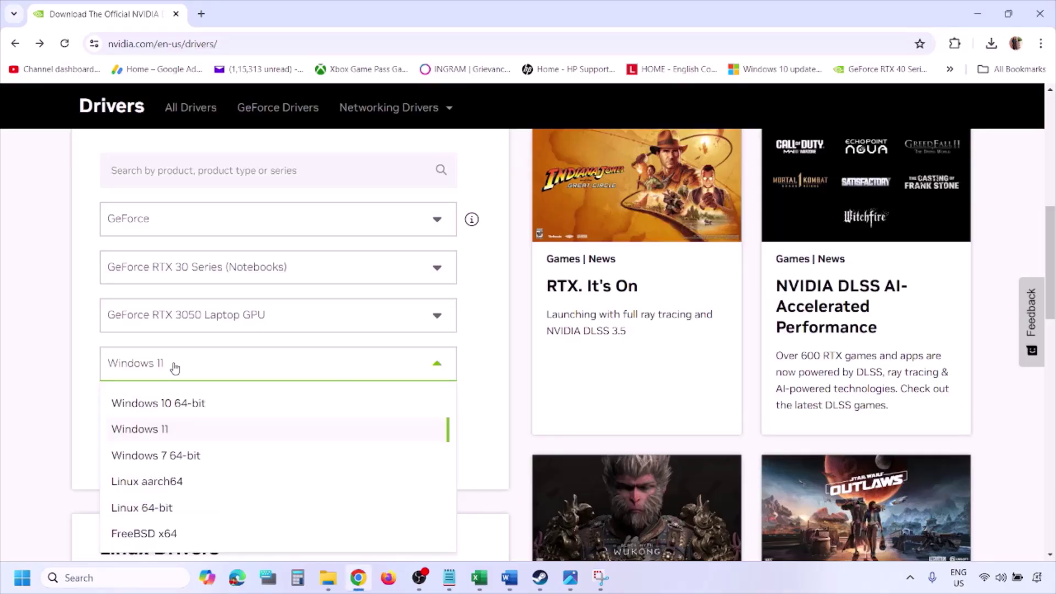
{"action": "left_click", "coordinate": [155, 430]}
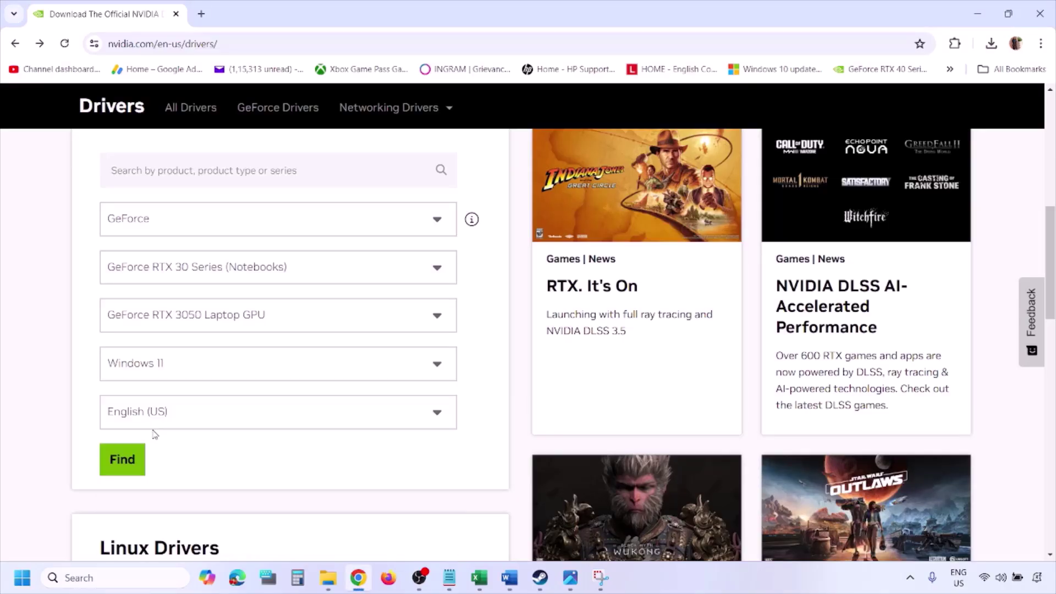
{"action": "left_click", "coordinate": [121, 460]}
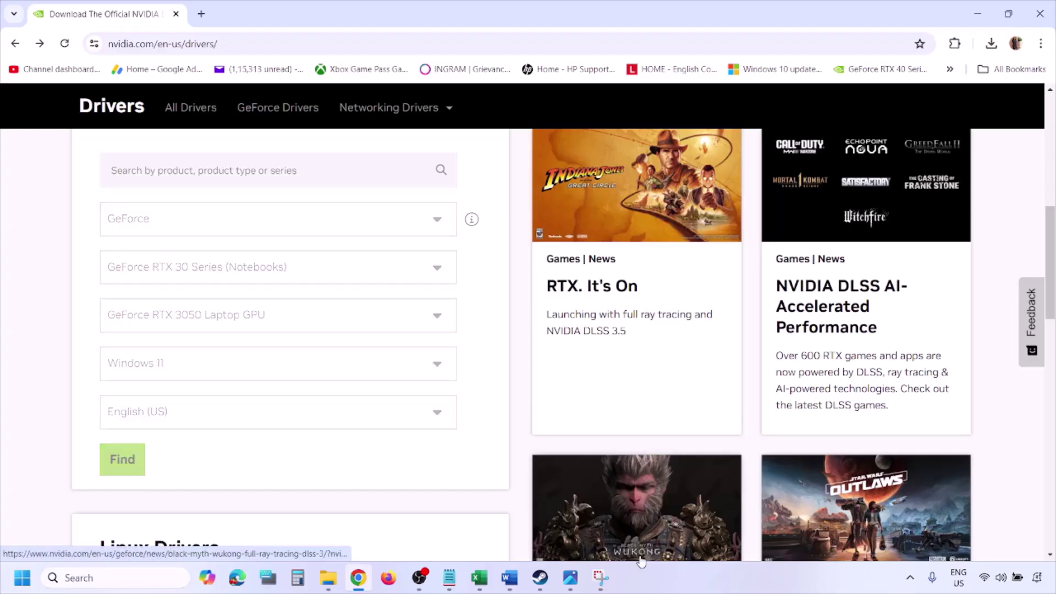
Review the saved screenshots in Photos from the Game Ready Driver download through the installer's clean installation option, and open the Start menu
{"action": "left_click", "coordinate": [571, 578]}
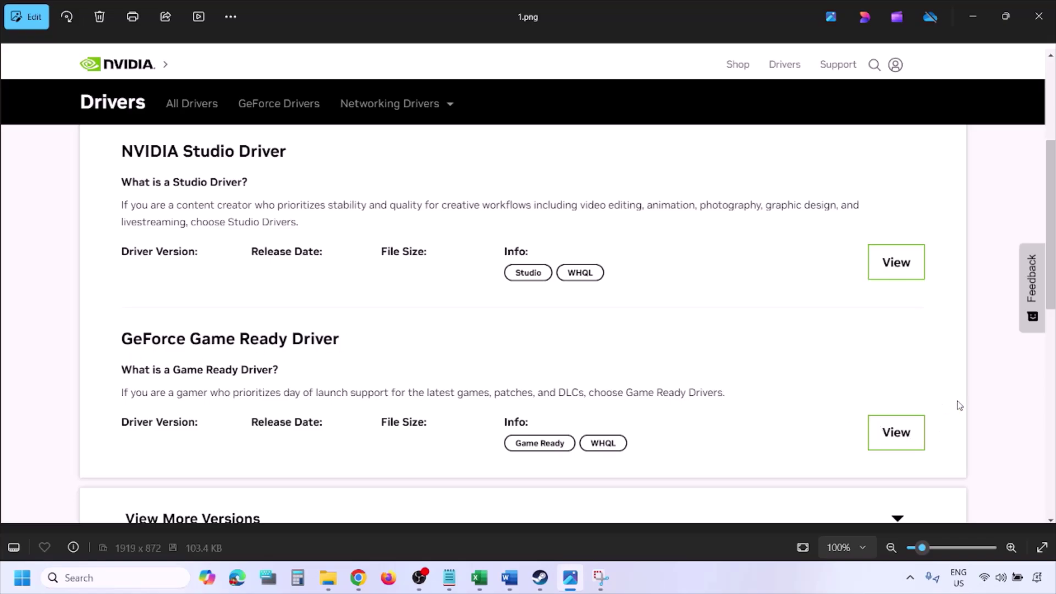
{"action": "key", "text": "Right"}
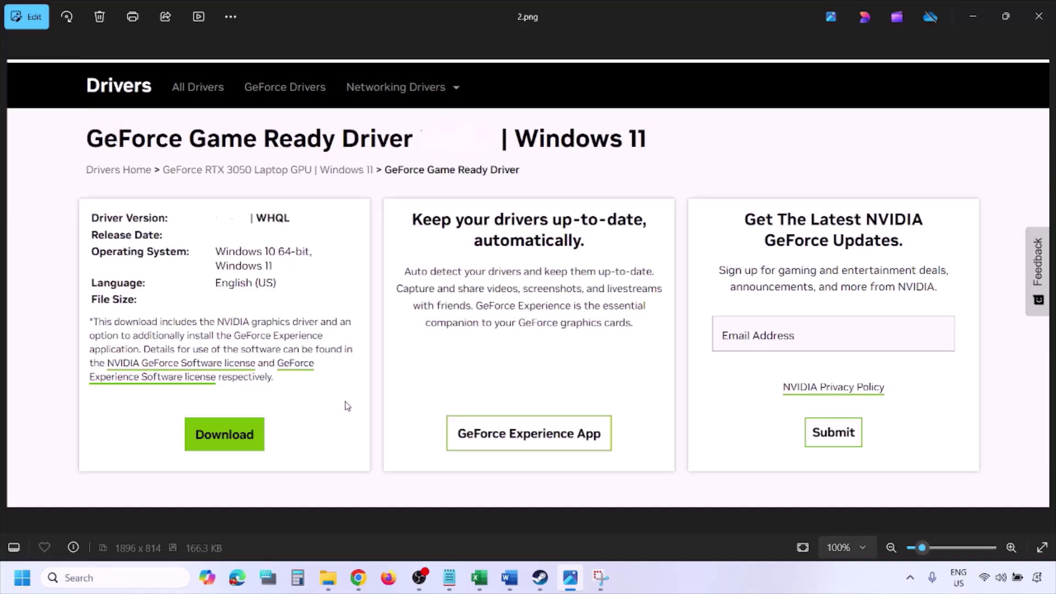
{"action": "key", "text": "Right"}
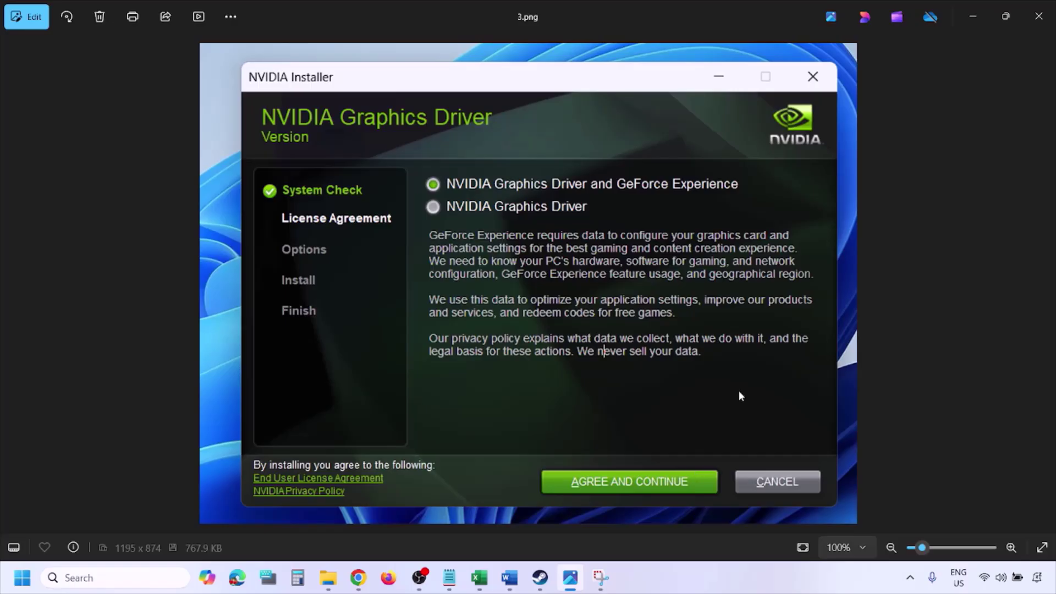
{"action": "key", "text": "Right"}
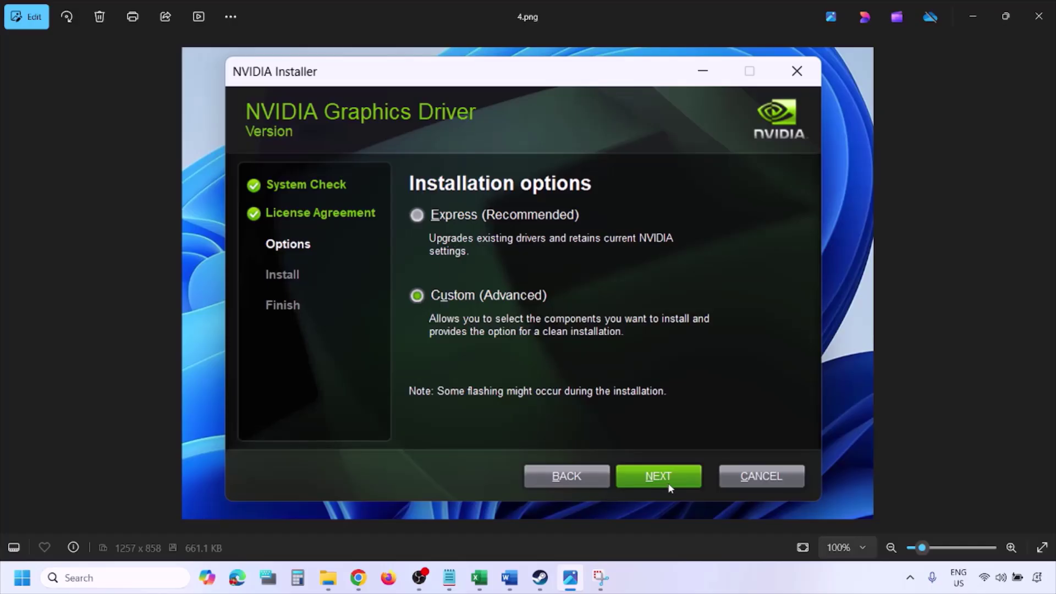
{"action": "key", "text": "Right"}
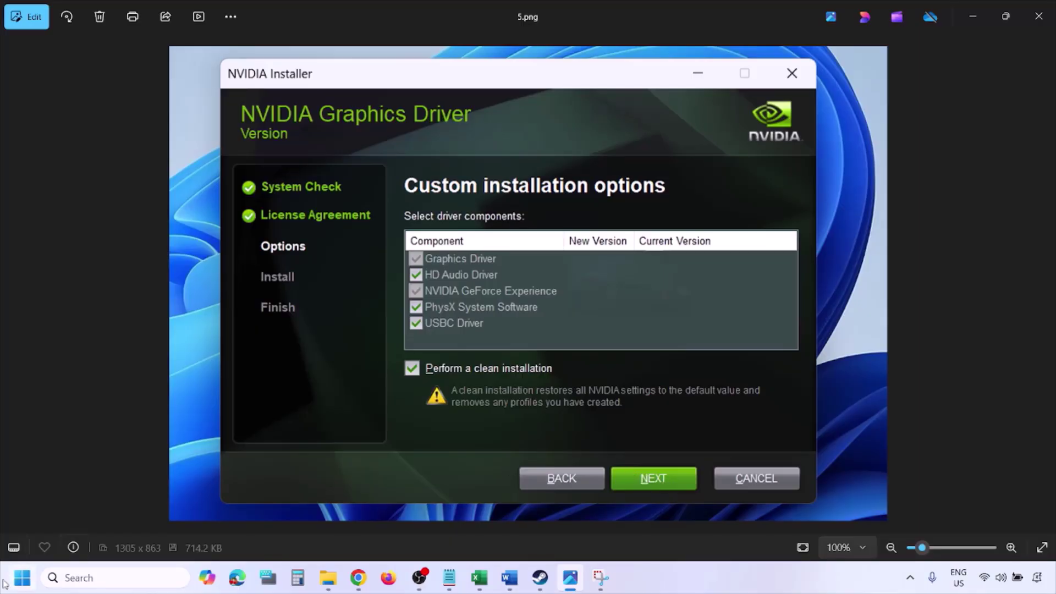
{"action": "left_click", "coordinate": [22, 578]}
{"action": "left_click", "coordinate": [404, 536]}
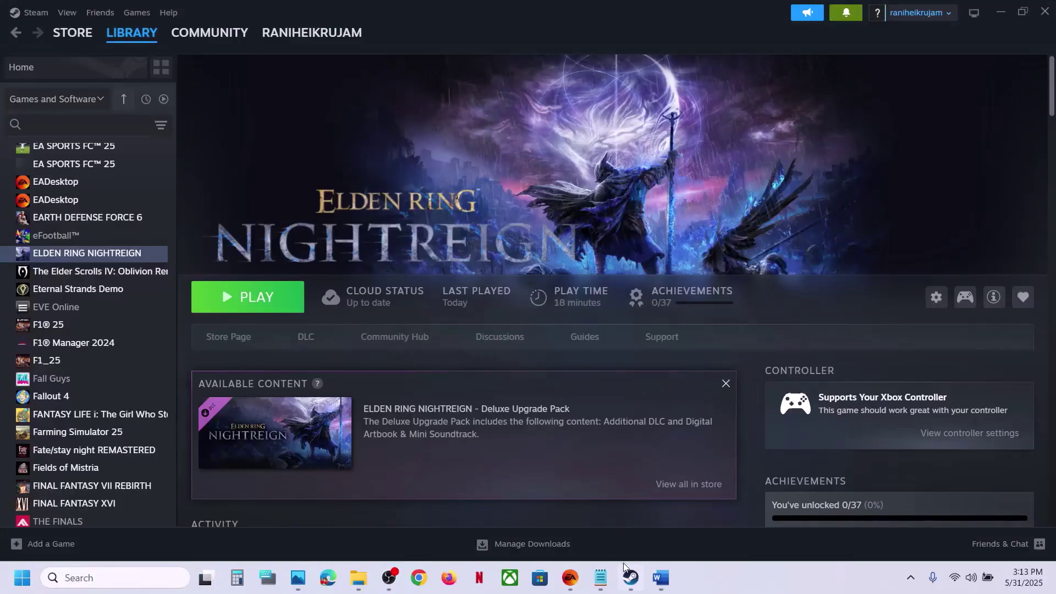
Return to the Word document and read Step 7 on reinstalling the graphics driver with Display Driver Uninstaller (DDU)
{"action": "mouse_move", "coordinate": [669, 578]}
{"action": "left_click", "coordinate": [638, 530]}
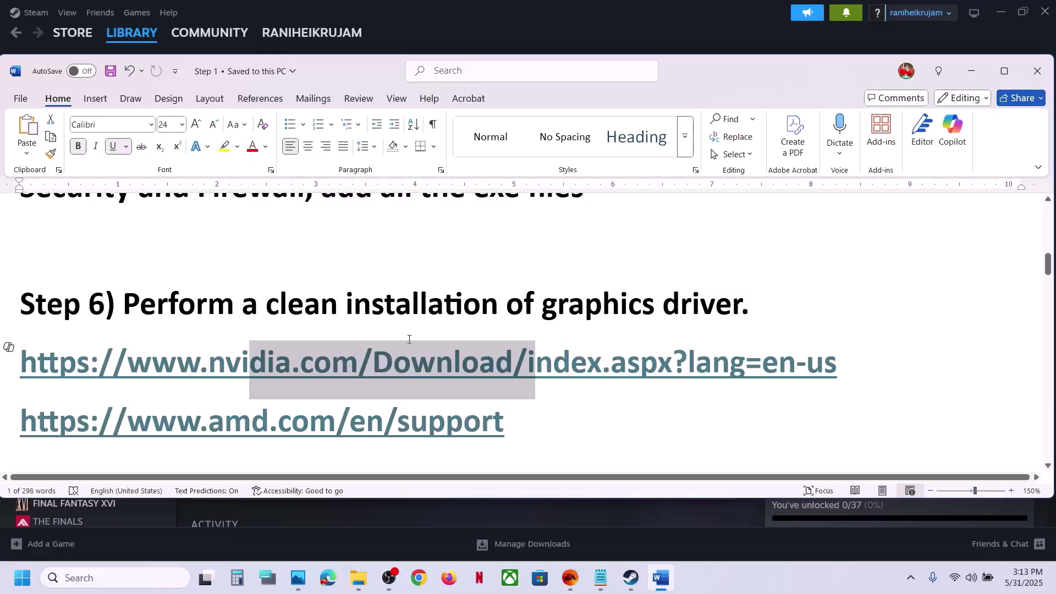
{"action": "scroll", "coordinate": [408, 339], "scroll_direction": "down", "scroll_amount": 5}
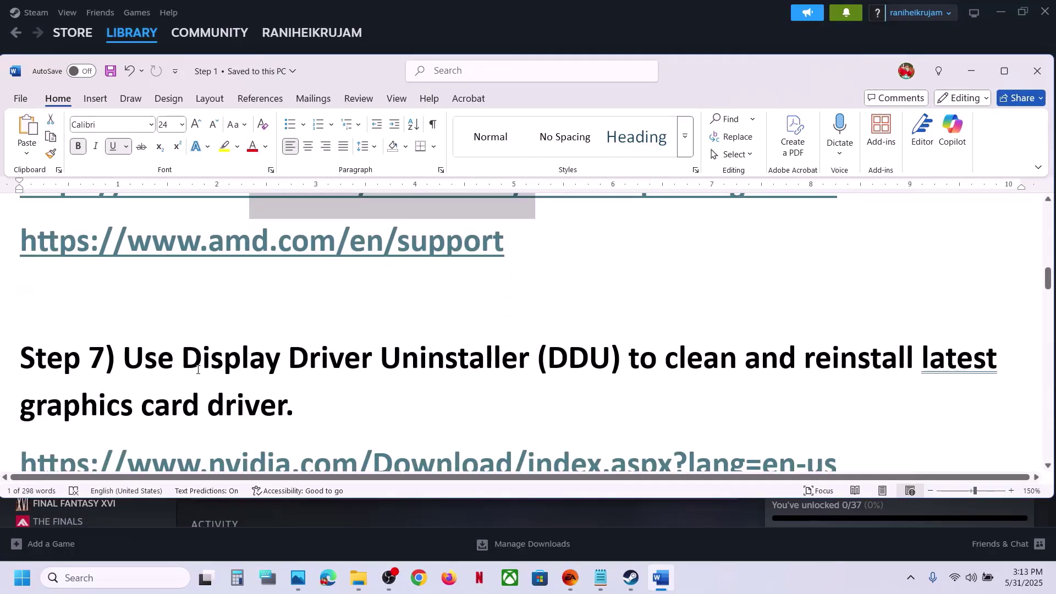
{"action": "left_click_drag", "start_coordinate": [184, 368], "coordinate": [467, 367]}
{"action": "scroll", "coordinate": [475, 367], "scroll_direction": "down", "scroll_amount": 2}
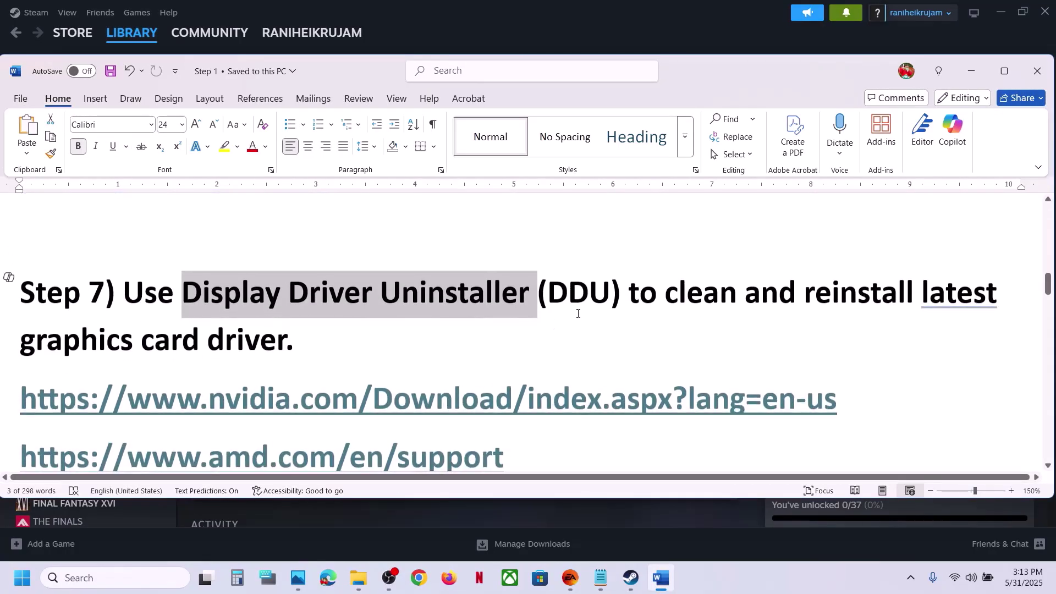
{"action": "left_click_drag", "start_coordinate": [550, 296], "coordinate": [294, 342]}
{"action": "left_click", "coordinate": [294, 342]}
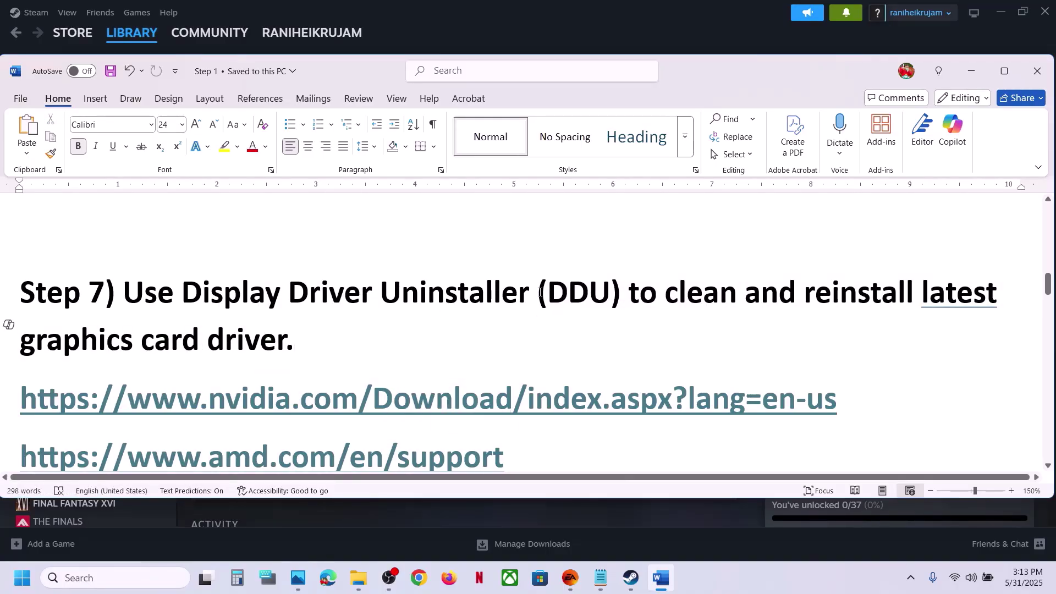
Copy "Display Driver Uninstaller" from Step 7 of the document and search Google for it in Chrome
{"action": "left_click_drag", "start_coordinate": [183, 292], "coordinate": [526, 305]}
{"action": "key", "text": "ctrl+c"}
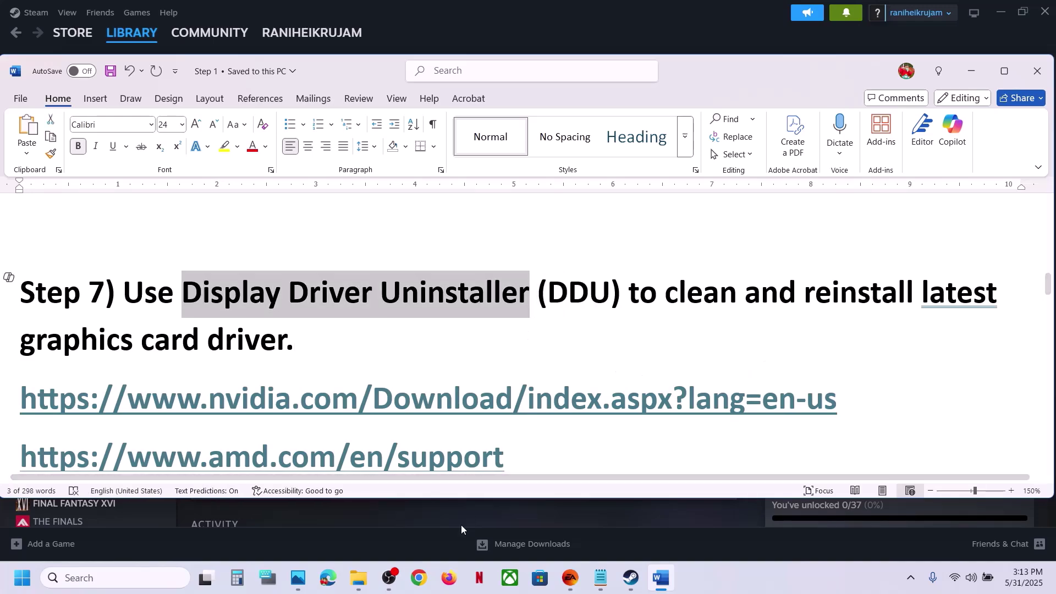
{"action": "left_click", "coordinate": [421, 586]}
{"action": "key", "text": "ctrl+v"}
{"action": "key", "text": "Return"}
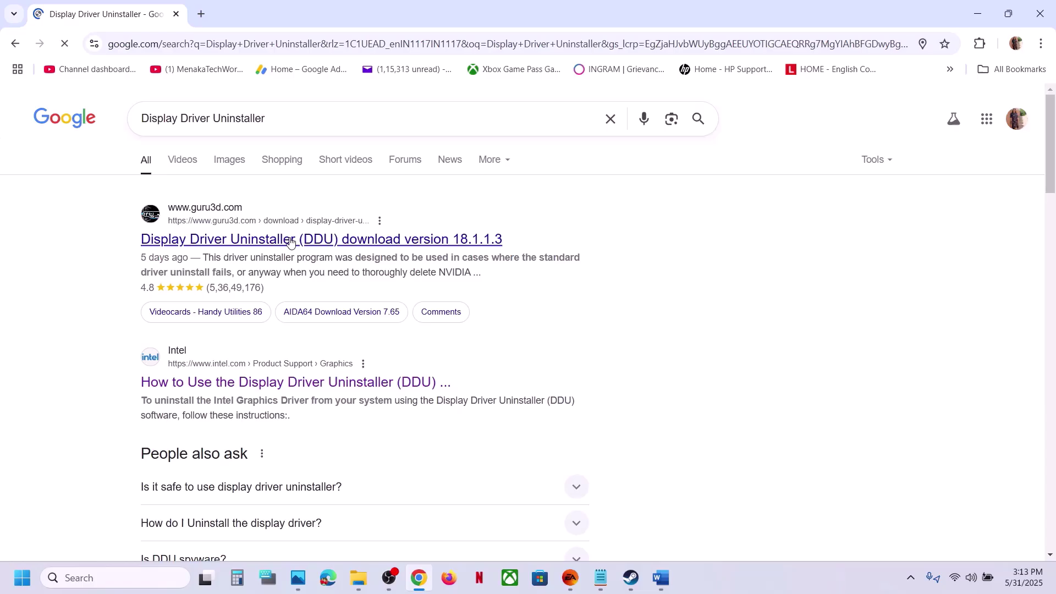
Find and launch the installed Display Driver Uninstaller app, allow it to make changes, and dismiss its Safe Mode notice
{"action": "left_click", "coordinate": [160, 574]}
{"action": "key", "text": "ctrl+v"}
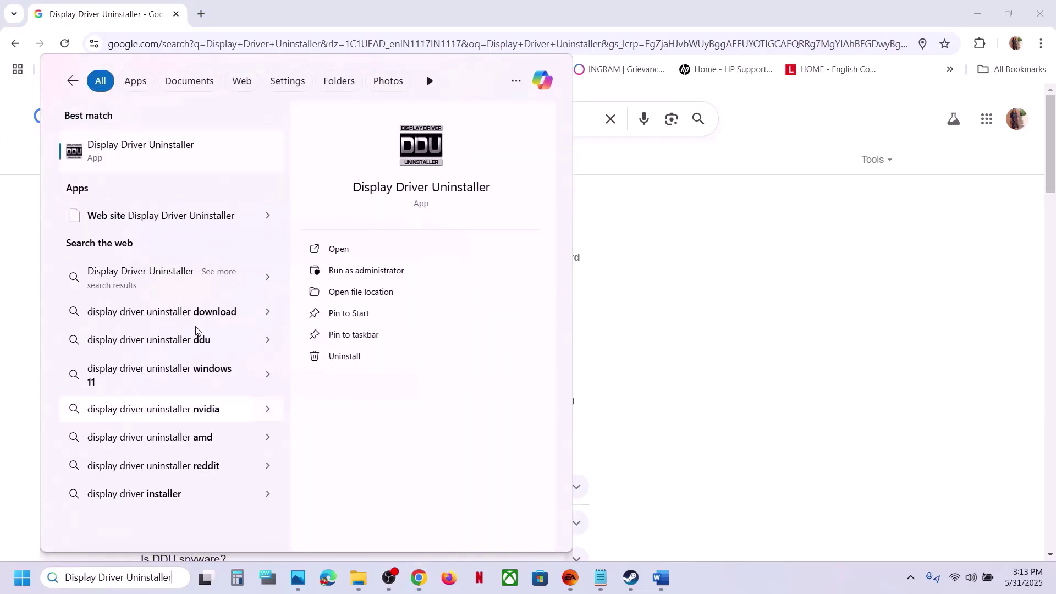
{"action": "left_click", "coordinate": [151, 156]}
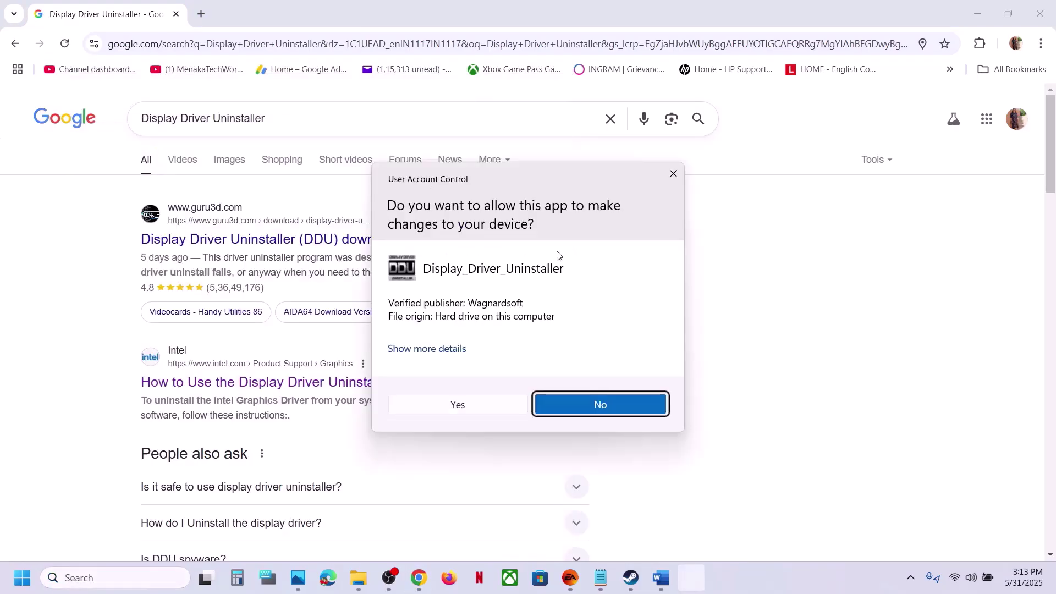
{"action": "left_click", "coordinate": [469, 407]}
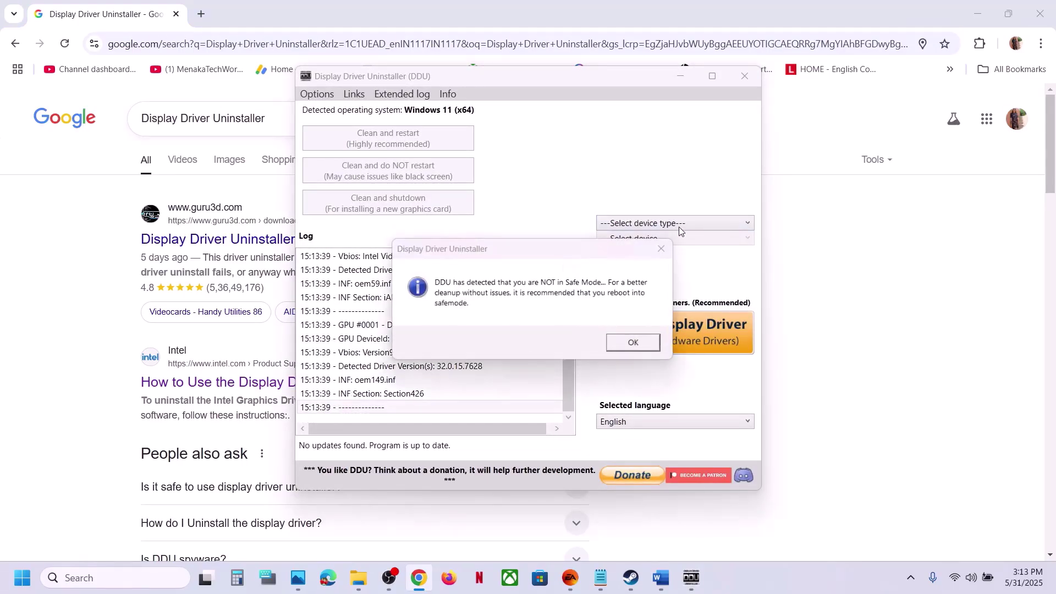
{"action": "key", "text": "Return"}
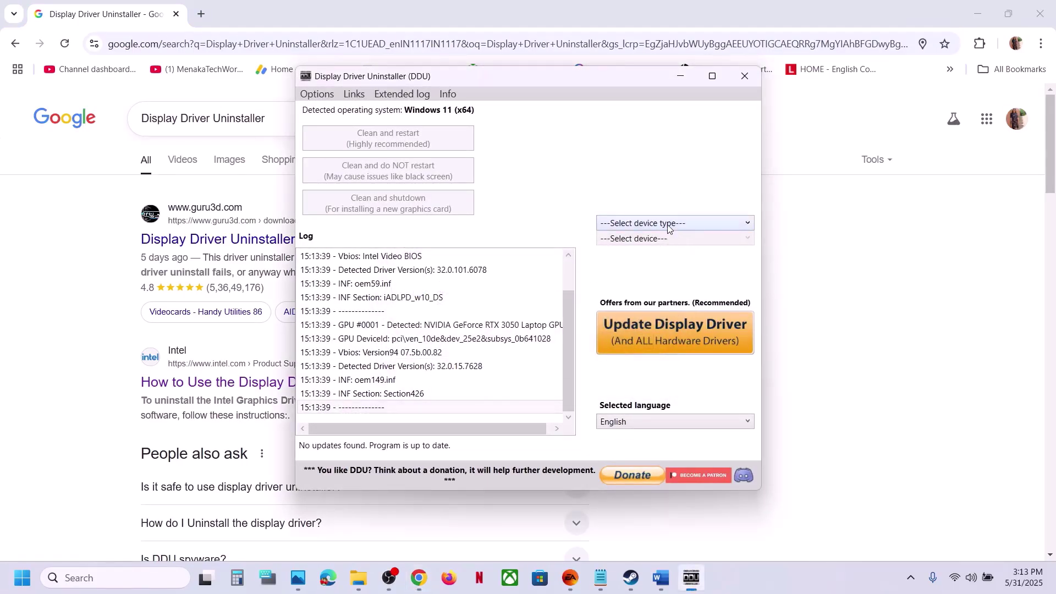
In Display Driver Uninstaller, set the device type to GPU and the device to NVIDIA
{"action": "left_click", "coordinate": [668, 225]}
{"action": "left_click", "coordinate": [622, 268]}
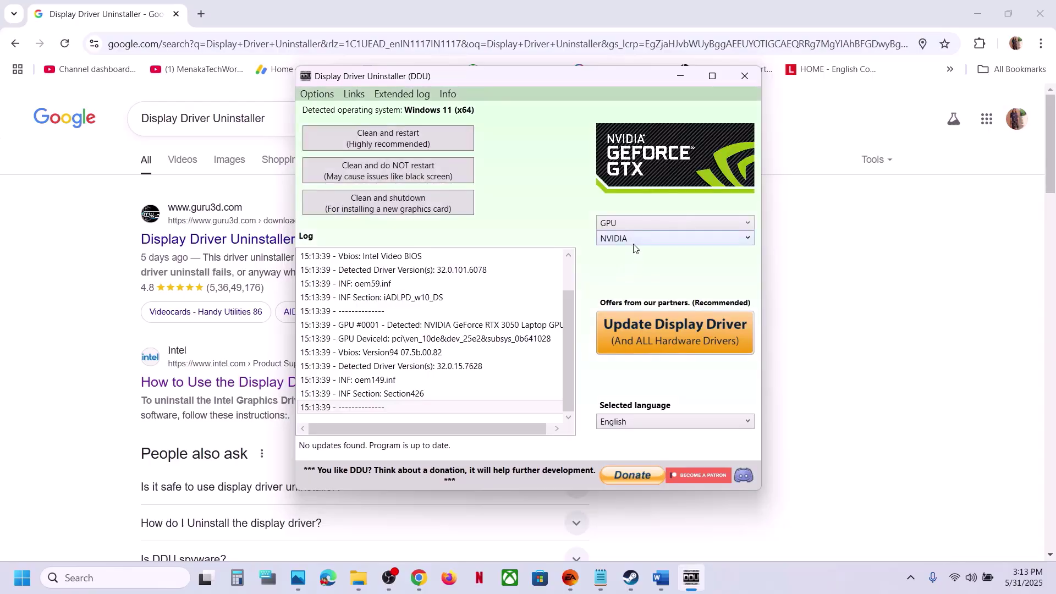
{"action": "left_click", "coordinate": [636, 240]}
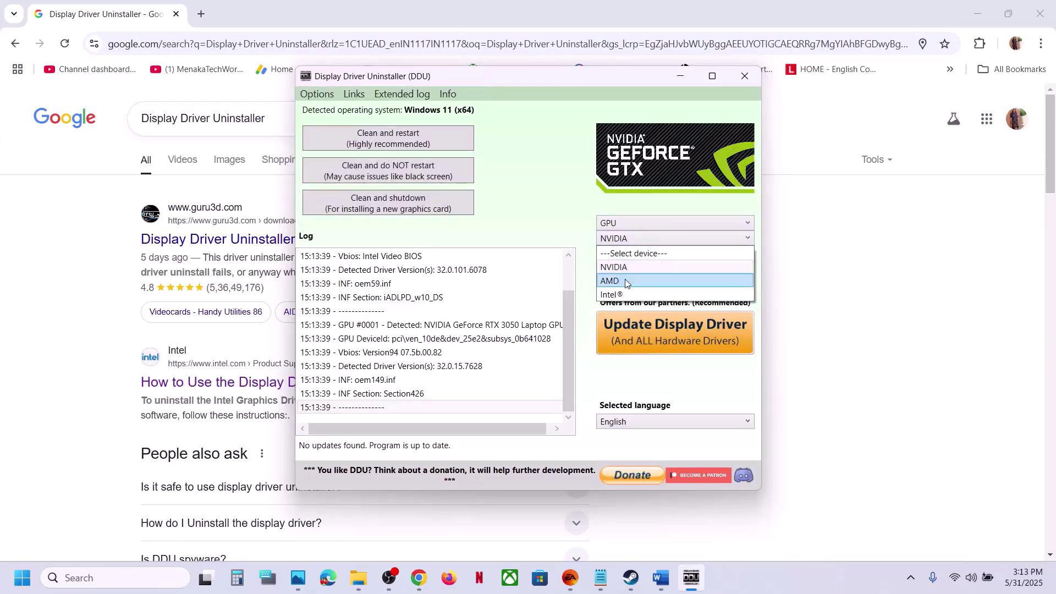
{"action": "left_click", "coordinate": [625, 268]}
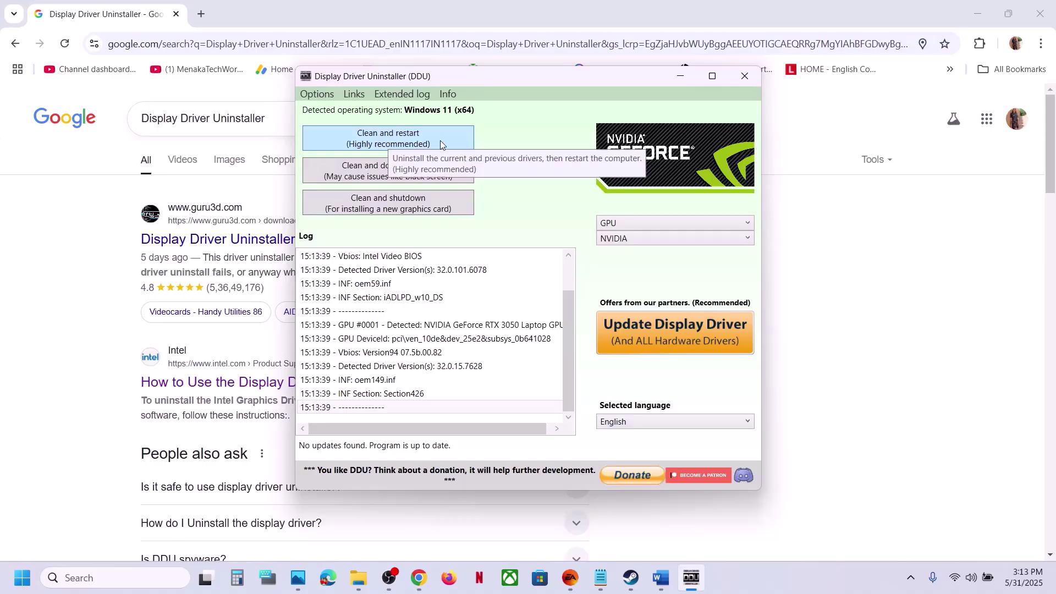
{"action": "left_click", "coordinate": [865, 220]}
{"action": "left_click_drag", "start_coordinate": [866, 220], "coordinate": [678, 498]}
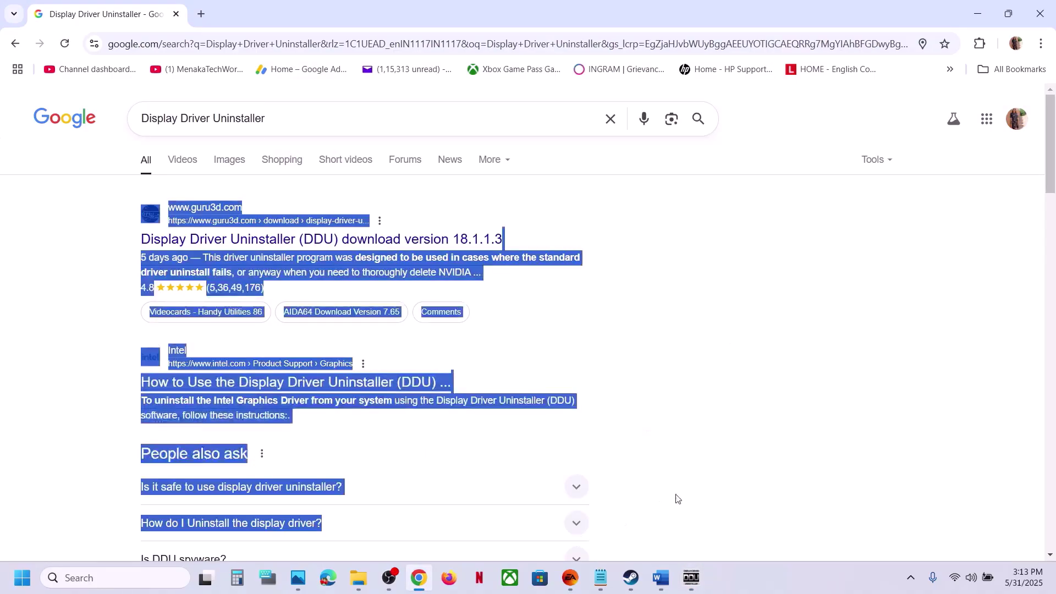
Return to the Word document to review the NVIDIA and AMD driver links, and view the computer's restart option
{"action": "left_click", "coordinate": [662, 578]}
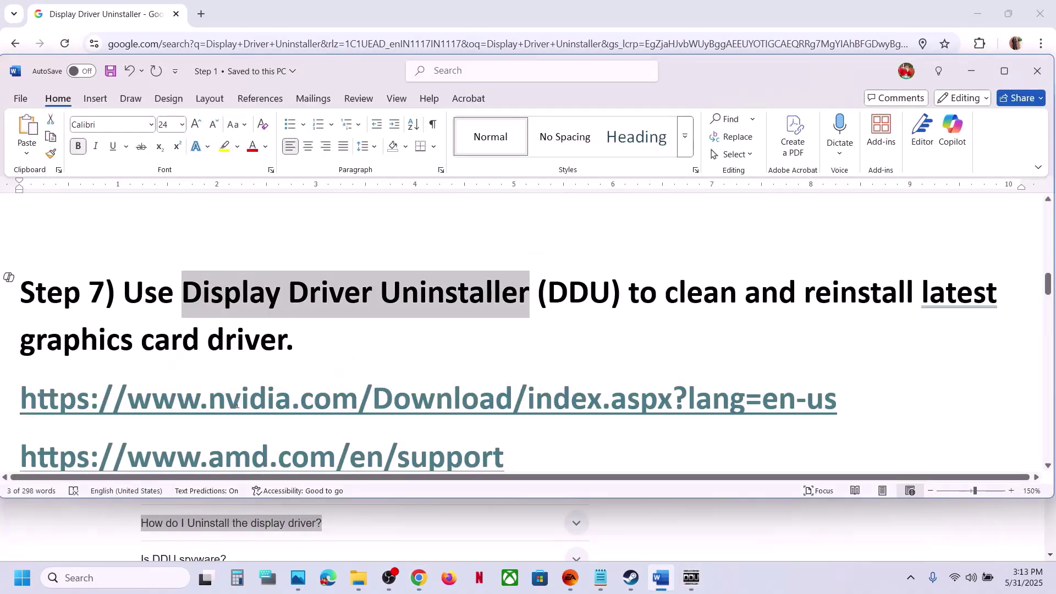
{"action": "left_click_drag", "start_coordinate": [236, 405], "coordinate": [358, 406]}
{"action": "left_click_drag", "start_coordinate": [199, 456], "coordinate": [375, 446]}
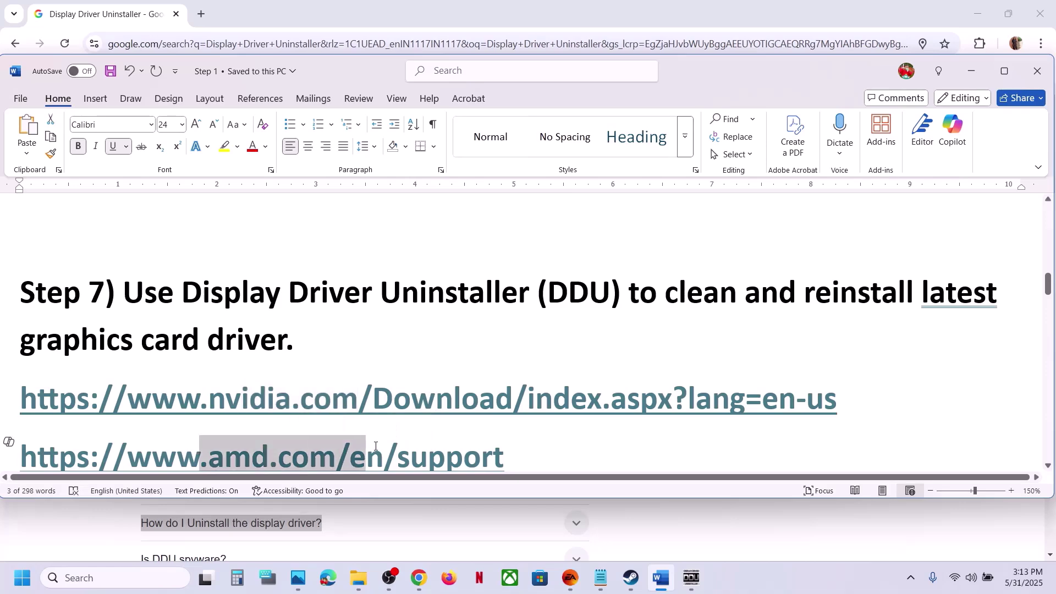
{"action": "left_click", "coordinate": [19, 578]}
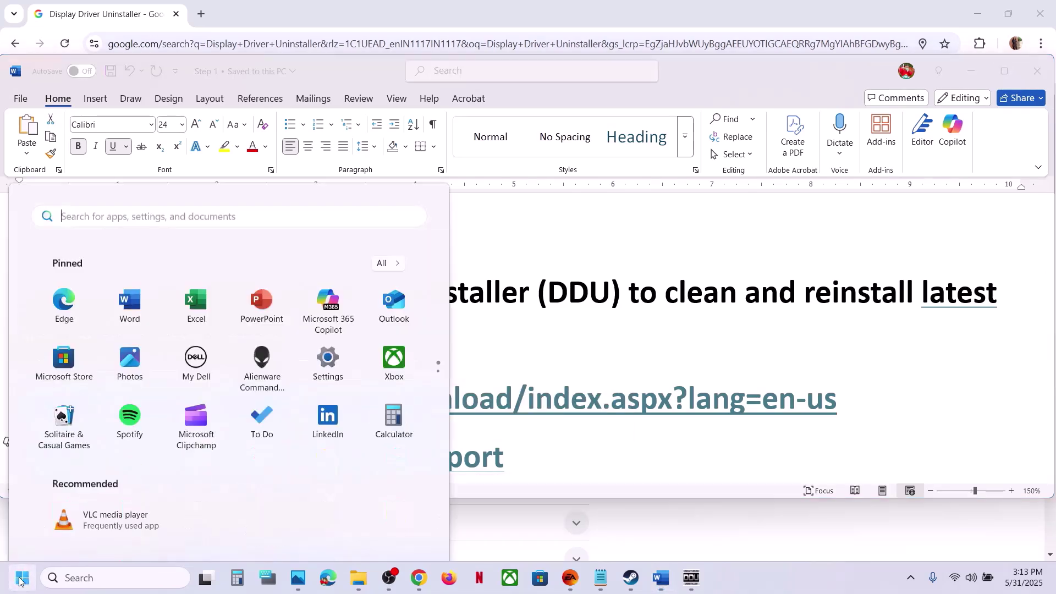
{"action": "left_click", "coordinate": [397, 530]}
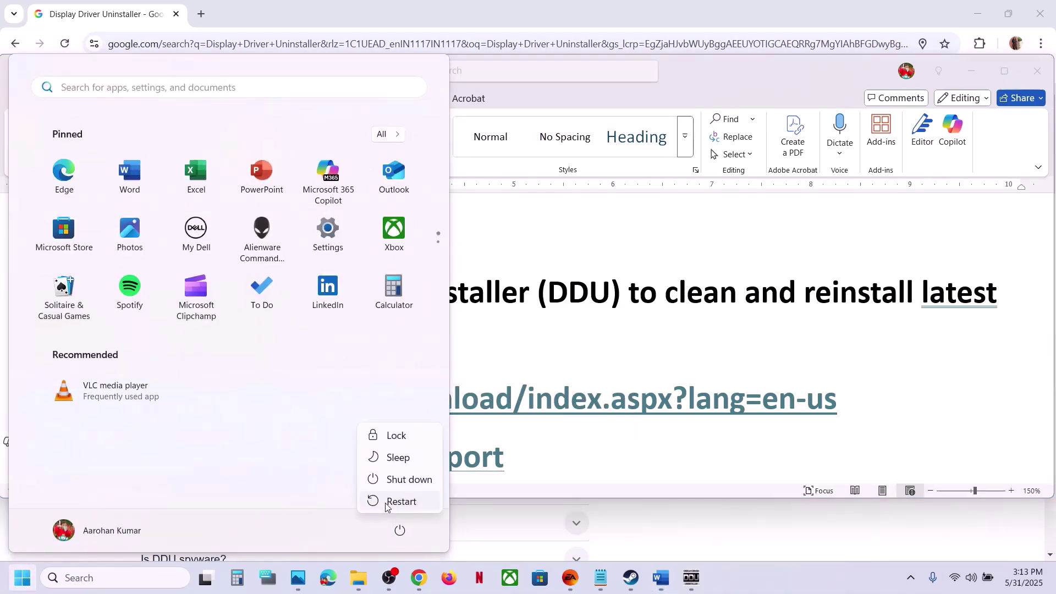
{"action": "left_click", "coordinate": [571, 337]}
{"action": "left_click", "coordinate": [472, 357]}
Read Step 8 on running the game on the dedicated graphics card and open the Windows Graphics settings
{"action": "scroll", "coordinate": [472, 357], "scroll_direction": "down", "scroll_amount": 4}
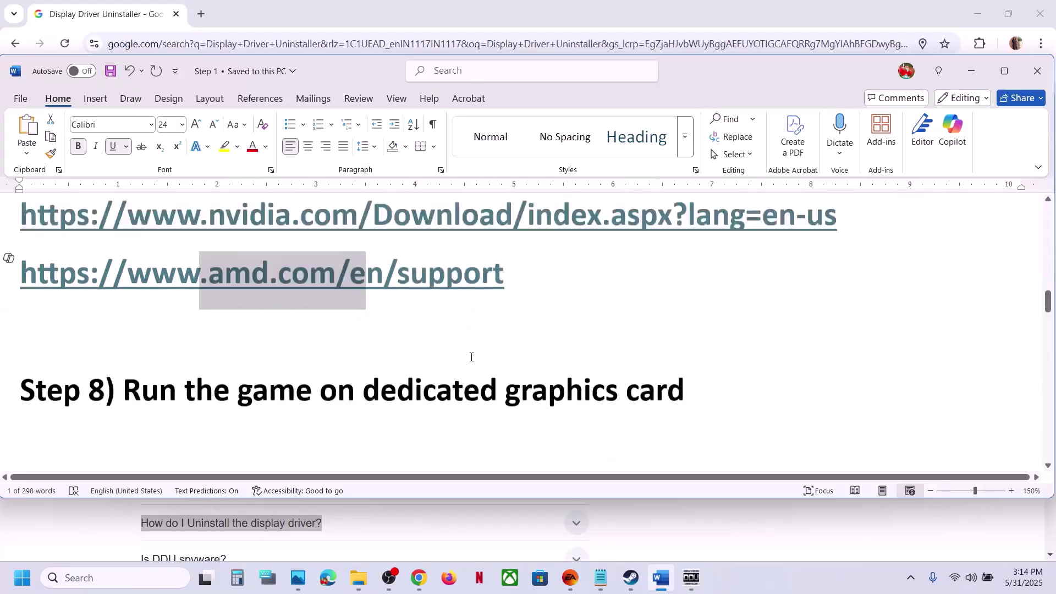
{"action": "scroll", "coordinate": [471, 357], "scroll_direction": "down", "scroll_amount": 1}
{"action": "scroll", "coordinate": [396, 347], "scroll_direction": "up", "scroll_amount": 1}
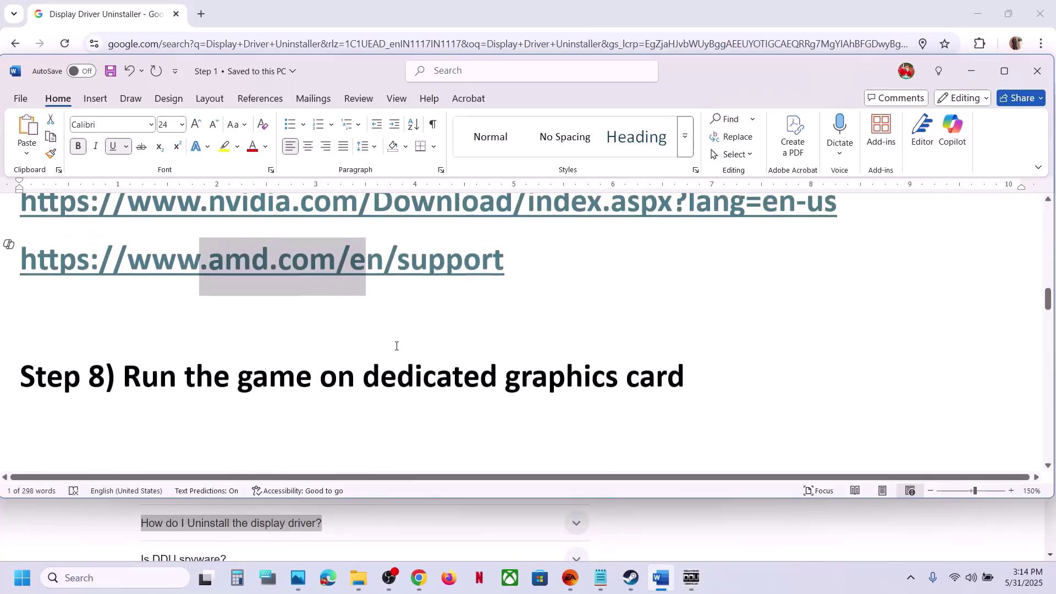
{"action": "double_click", "coordinate": [561, 383]}
{"action": "left_click", "coordinate": [169, 583]}
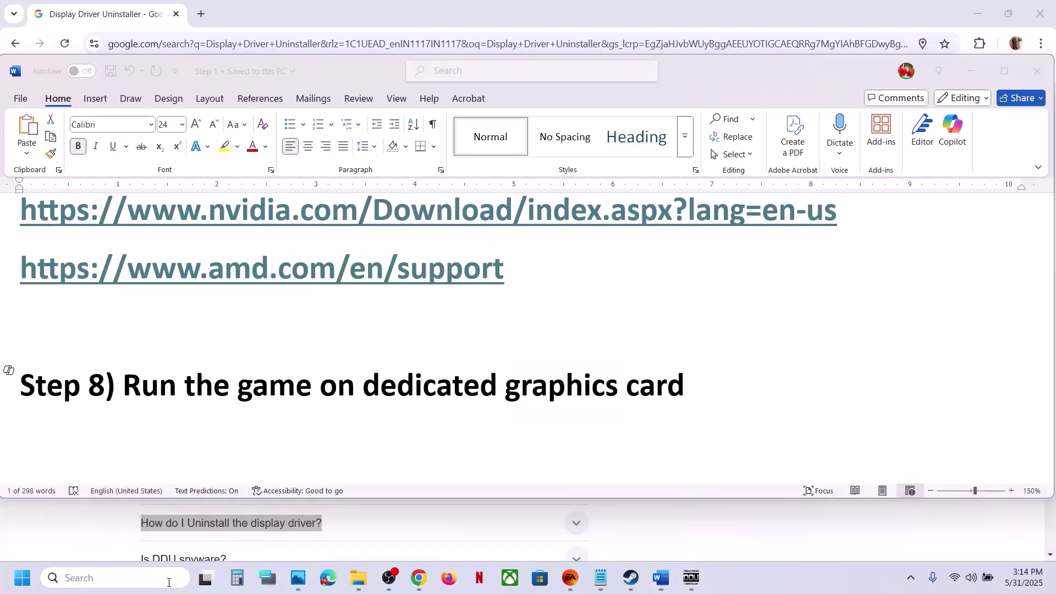
{"action": "type", "text": "graphics settings"}
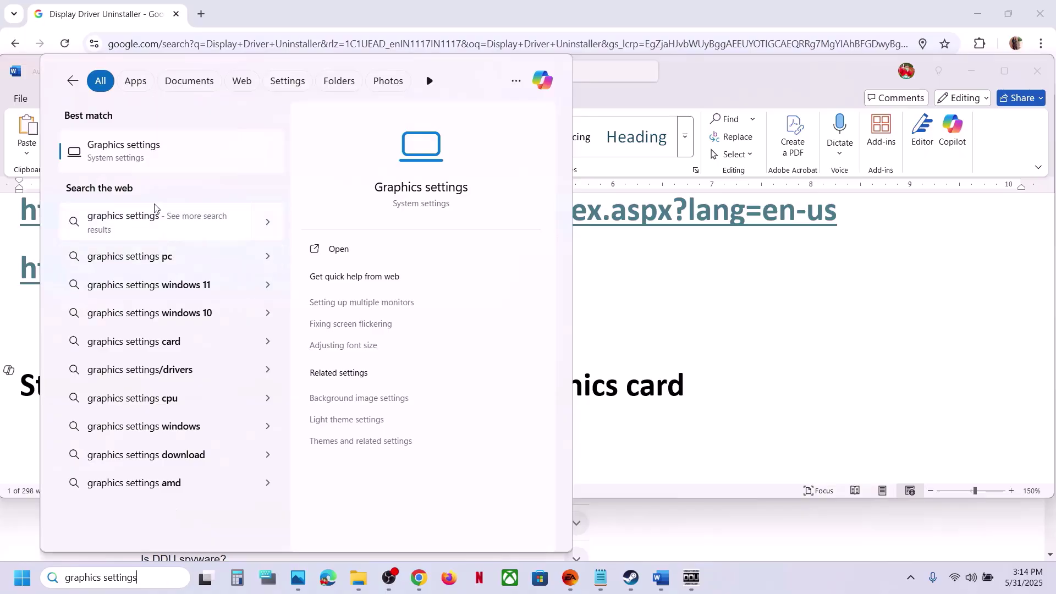
{"action": "left_click", "coordinate": [135, 164]}
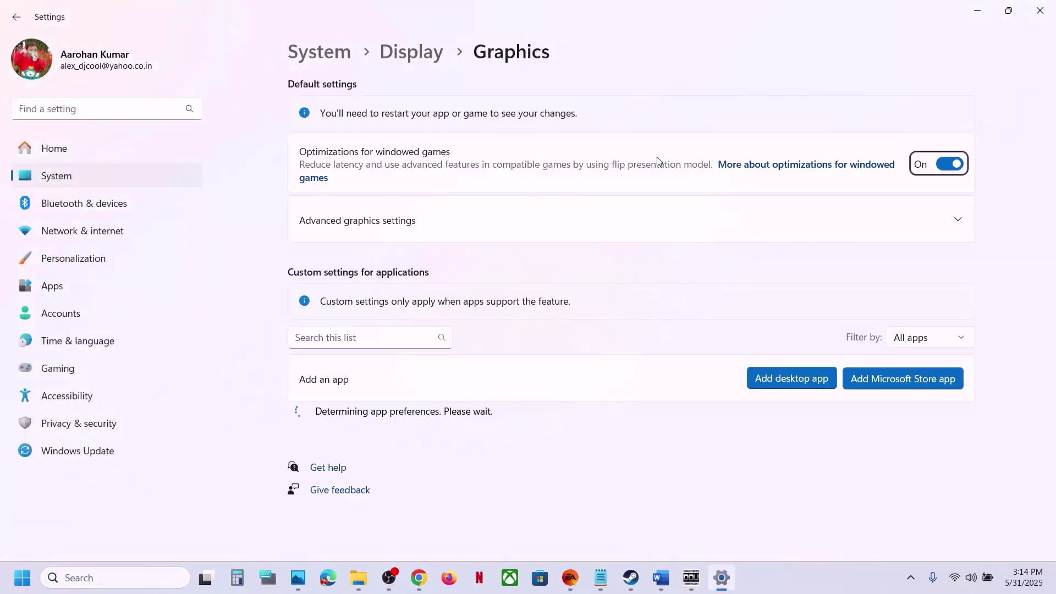
Add nightreign from the ELDEN RING NIGHTREIGN Game folder as a desktop app for custom graphics settings
{"action": "left_click", "coordinate": [795, 379]}
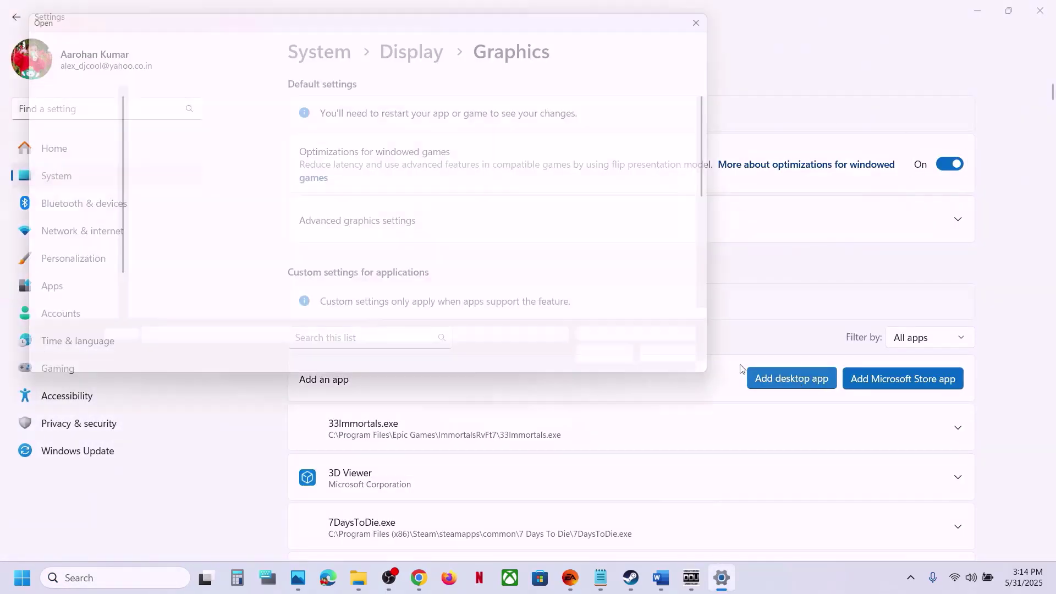
{"action": "left_click", "coordinate": [404, 38]}
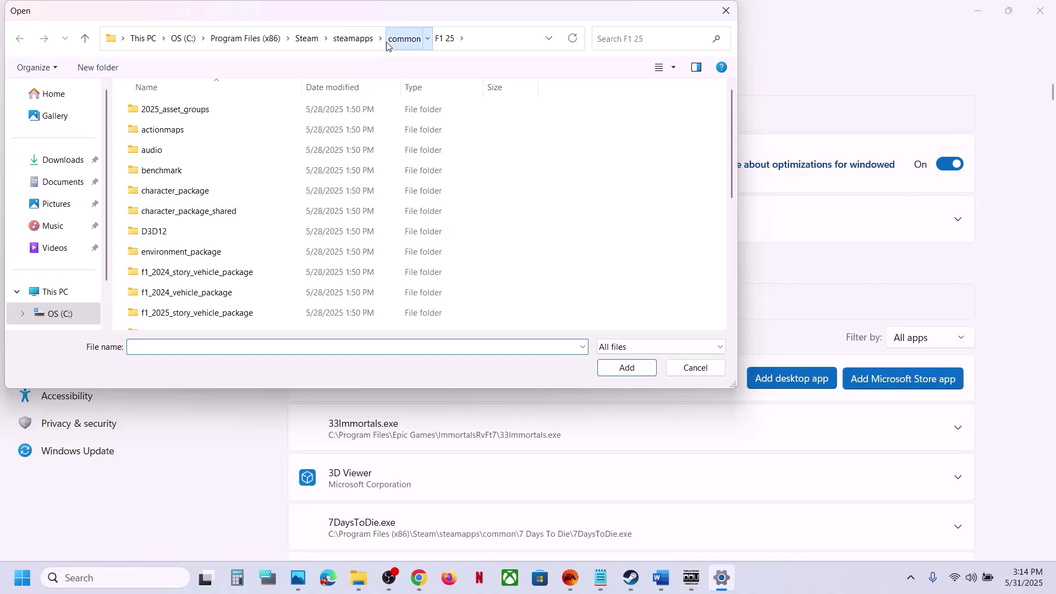
{"action": "double_click", "coordinate": [191, 110]}
{"action": "double_click", "coordinate": [191, 110]}
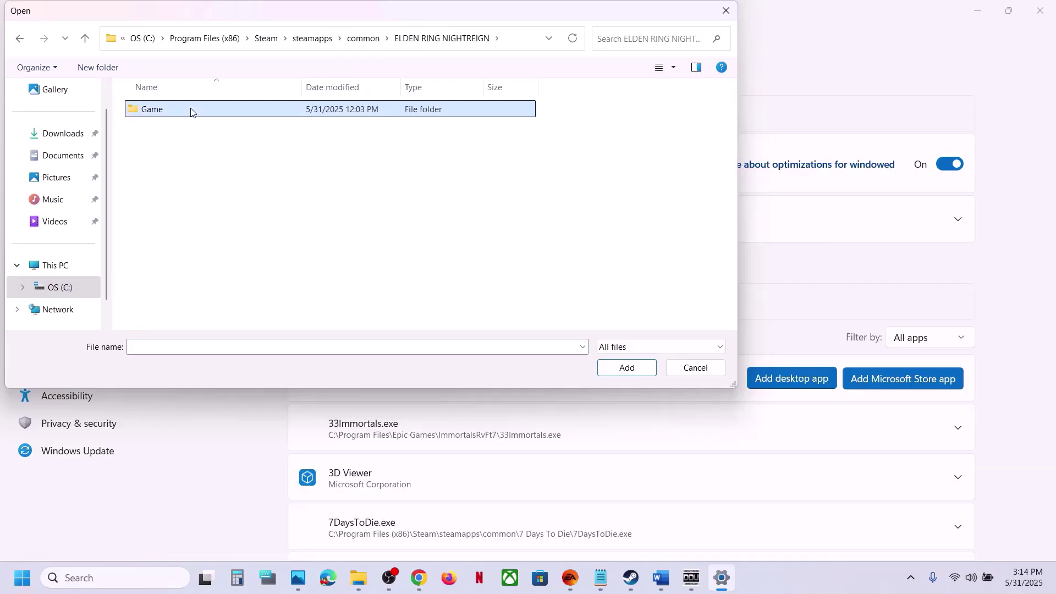
{"action": "left_click", "coordinate": [188, 174]}
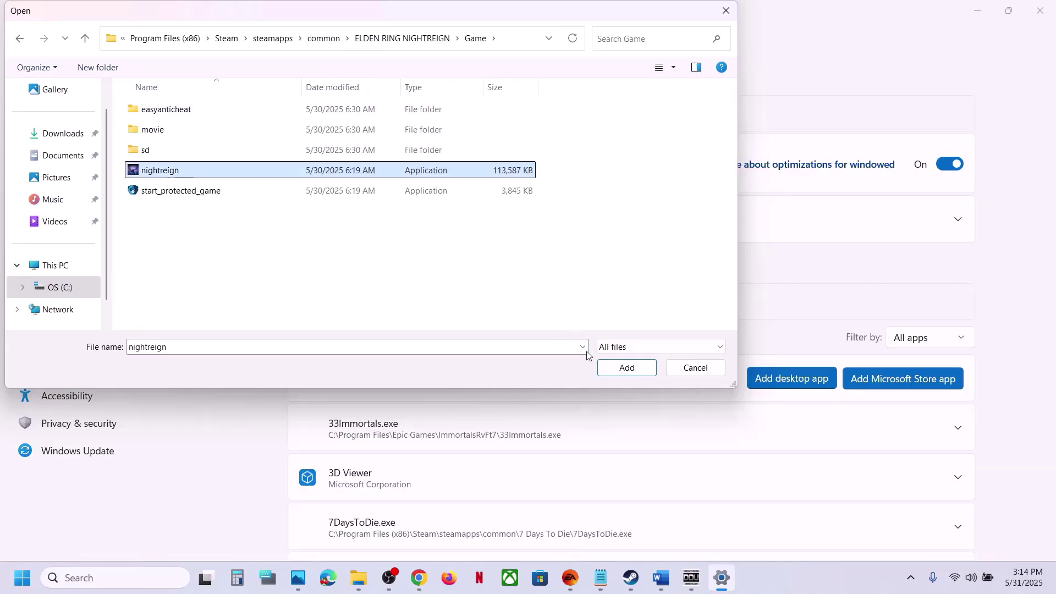
{"action": "left_click", "coordinate": [609, 368]}
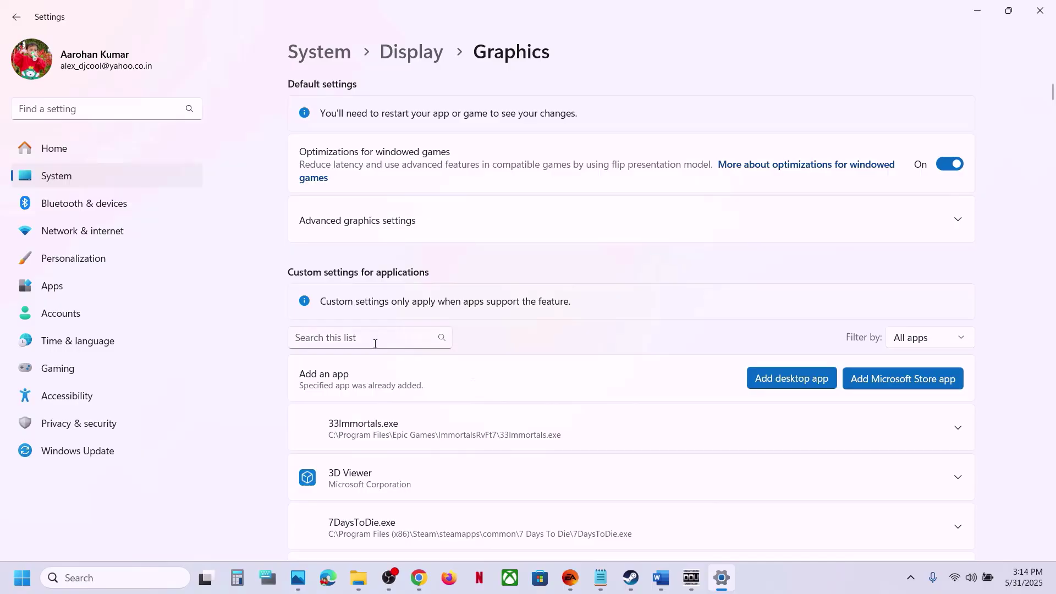
Filter the app list by "elde" and set ELDEN RING NIGHTREIGN's GPU preference to High Performance (NVIDIA GeForce RTX 3050 Laptop GPU)
{"action": "left_click", "coordinate": [373, 340]}
{"action": "type", "text": "elde"}
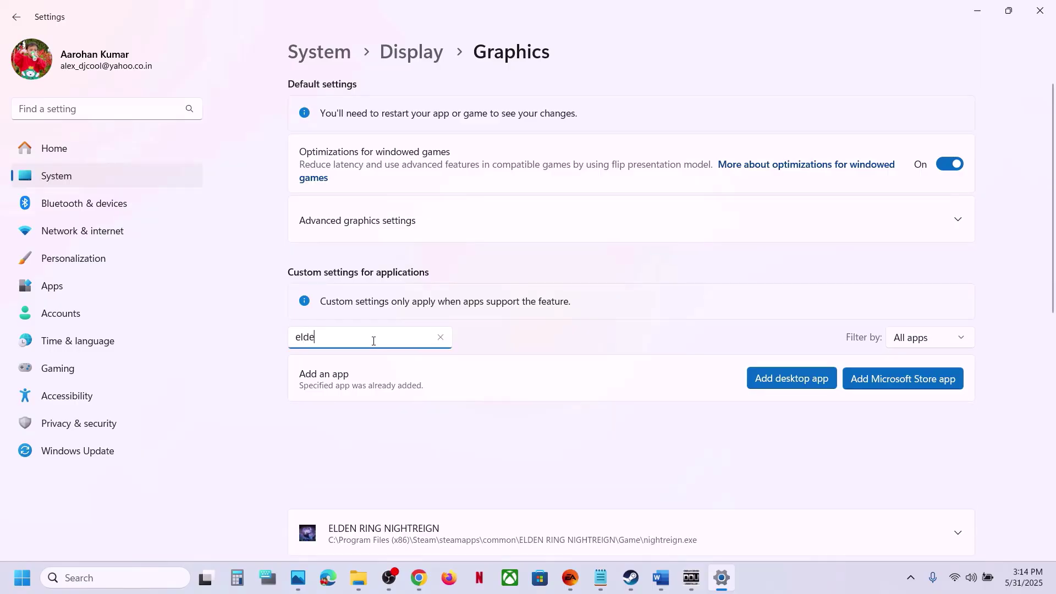
{"action": "scroll", "coordinate": [638, 425], "scroll_direction": "down", "scroll_amount": 2}
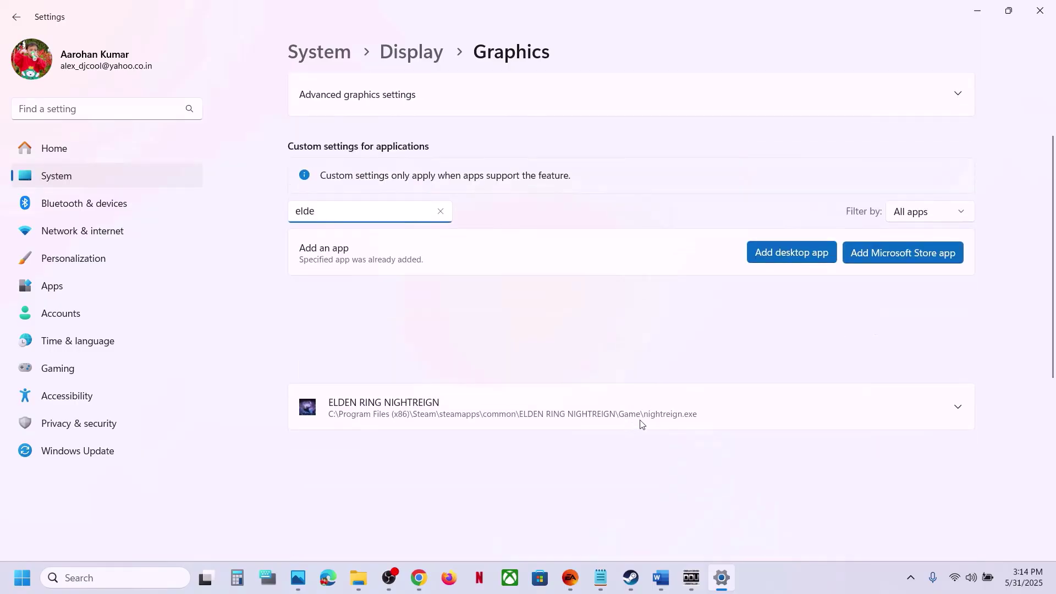
{"action": "left_click", "coordinate": [667, 415]}
{"action": "scroll", "coordinate": [667, 417], "scroll_direction": "down", "scroll_amount": 2}
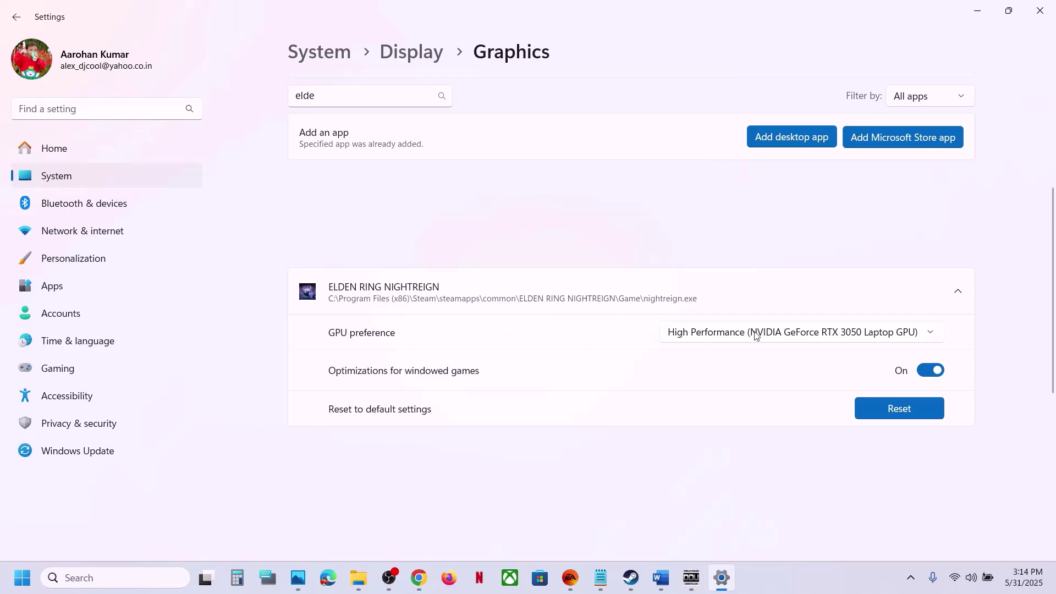
{"action": "left_click", "coordinate": [775, 333]}
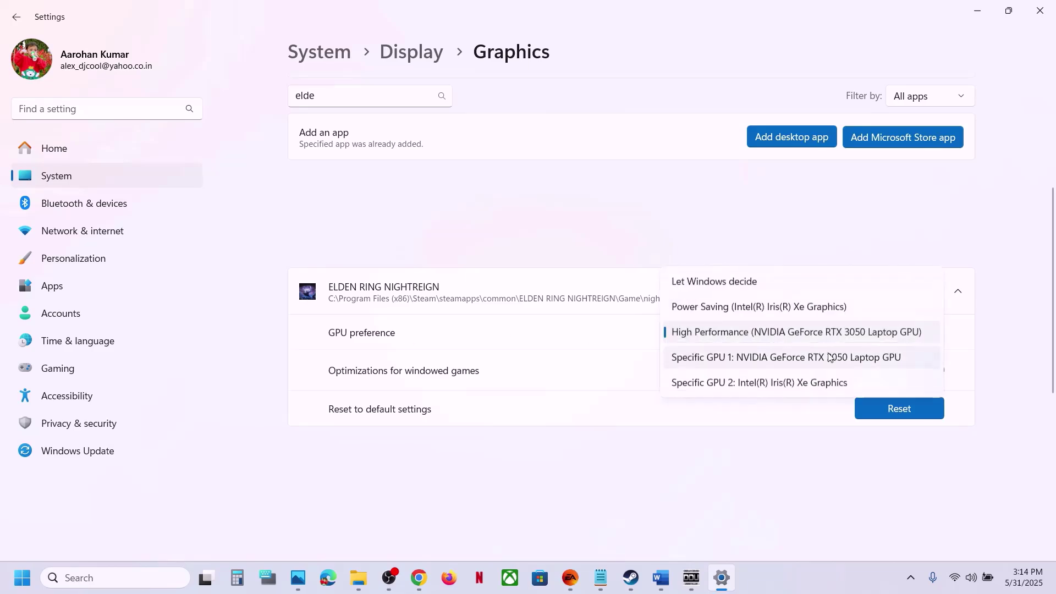
{"action": "left_click", "coordinate": [794, 333]}
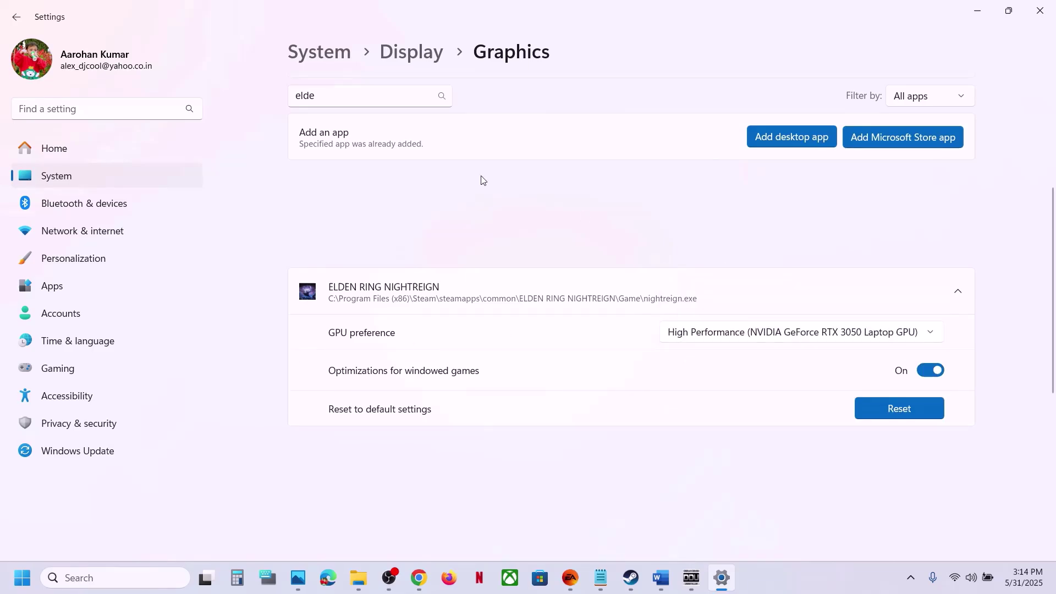
Add start_protected_game from the same Game folder as a desktop app for custom graphics settings
{"action": "left_click", "coordinate": [770, 138]}
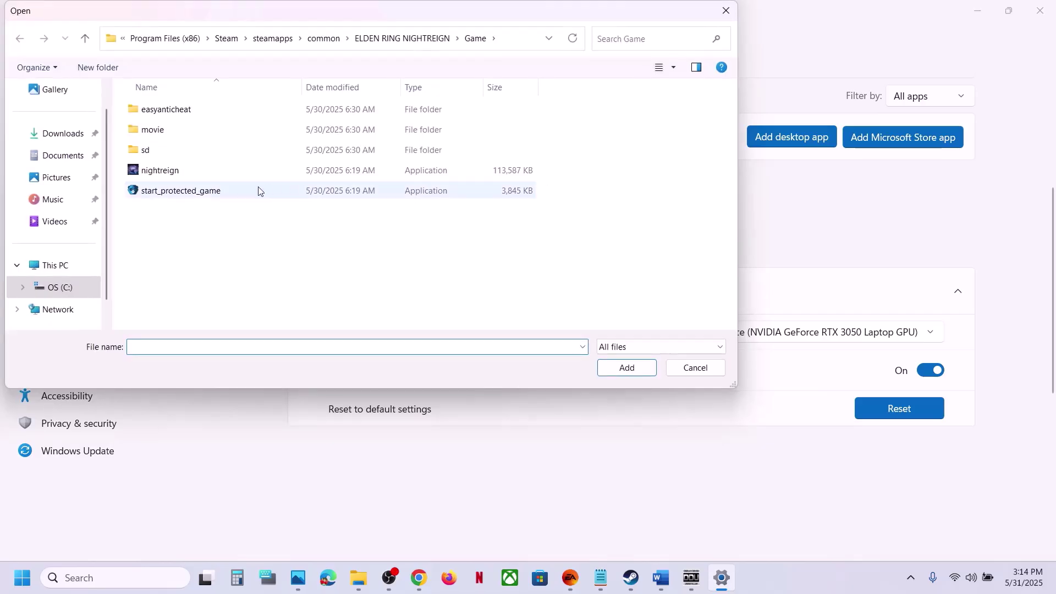
{"action": "left_click", "coordinate": [200, 198]}
{"action": "left_click", "coordinate": [608, 369]}
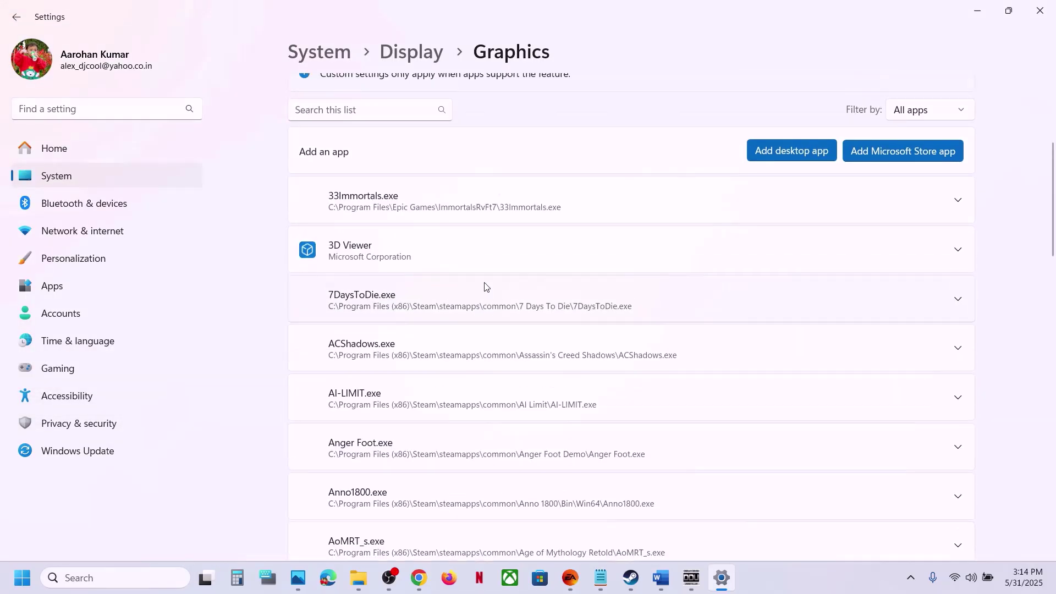
Look through the custom app list for the ELDEN RING NIGHTREIGN start_protected_game entry
{"action": "scroll", "coordinate": [484, 286], "scroll_direction": "down", "scroll_amount": 5}
{"action": "scroll", "coordinate": [484, 286], "scroll_direction": "down", "scroll_amount": 15}
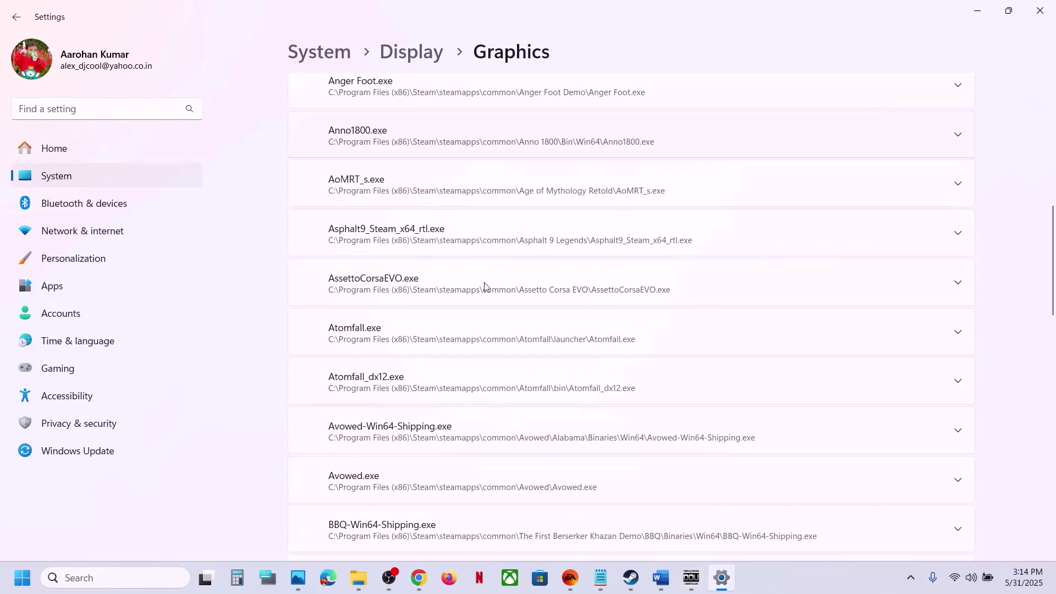
{"action": "scroll", "coordinate": [484, 286], "scroll_direction": "up", "scroll_amount": 15}
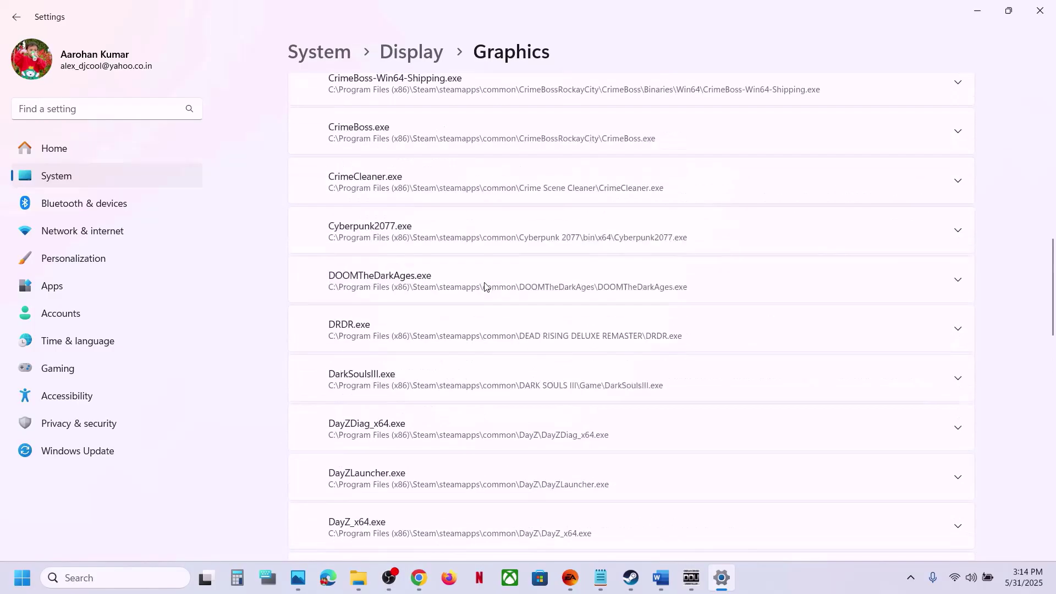
{"action": "scroll", "coordinate": [484, 286], "scroll_direction": "down", "scroll_amount": 15}
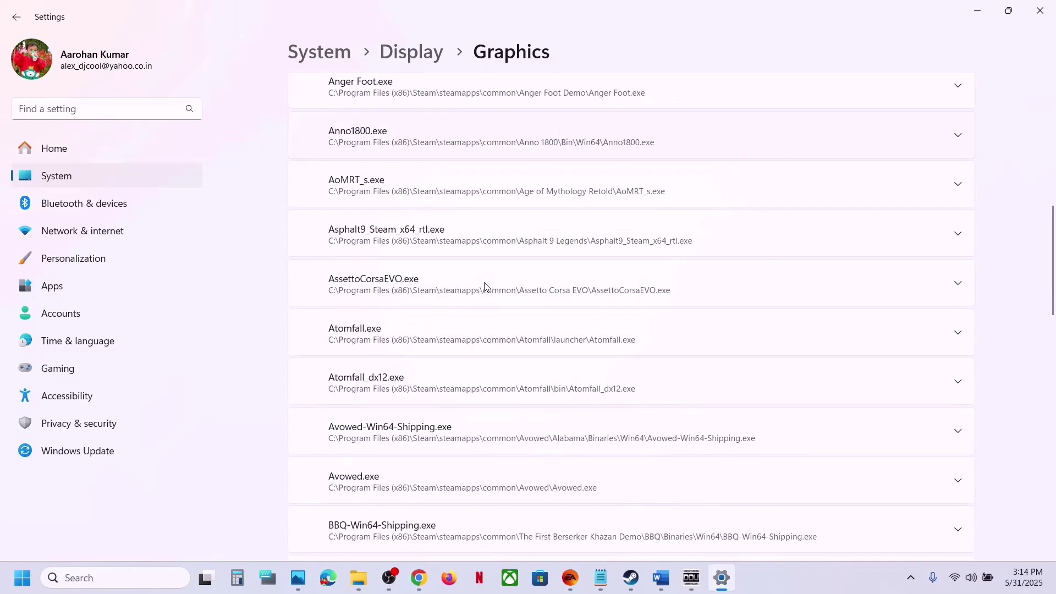
{"action": "scroll", "coordinate": [484, 286], "scroll_direction": "down", "scroll_amount": 2}
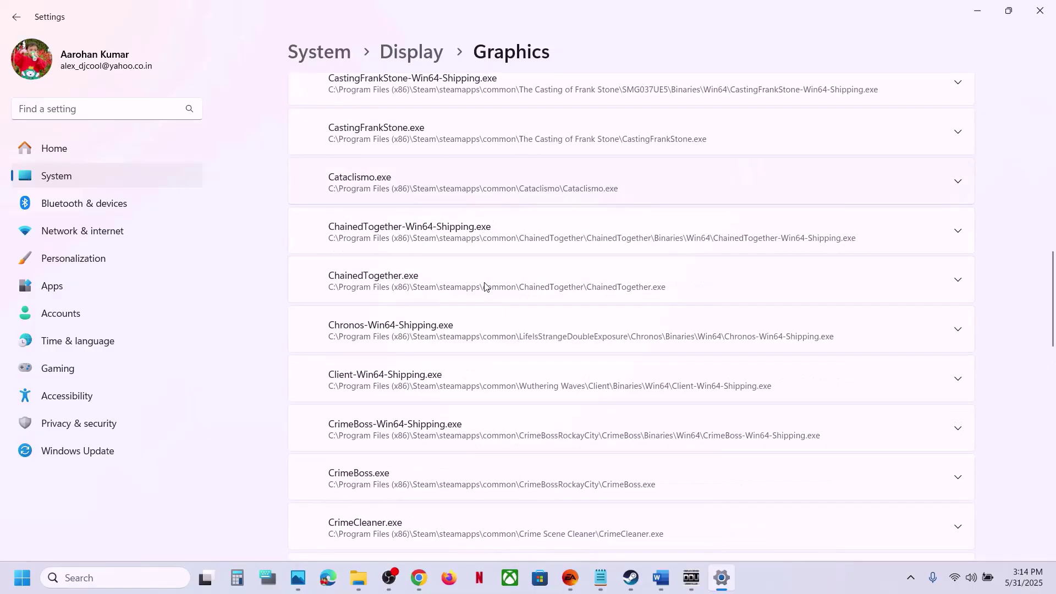
{"action": "scroll", "coordinate": [484, 286], "scroll_direction": "up", "scroll_amount": 6}
{"action": "scroll", "coordinate": [484, 286], "scroll_direction": "down", "scroll_amount": 5}
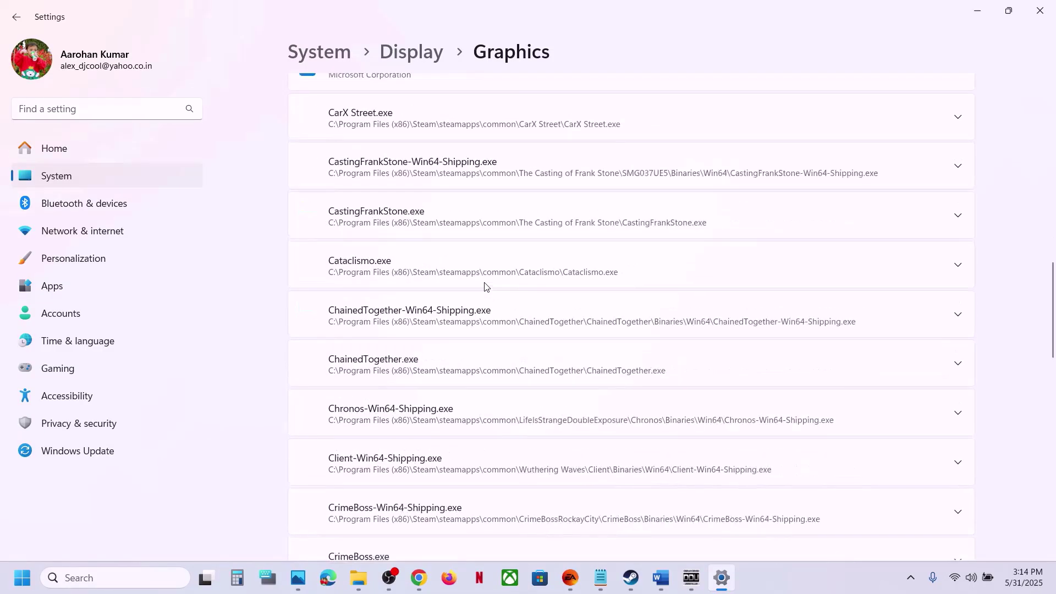
{"action": "scroll", "coordinate": [484, 286], "scroll_direction": "up", "scroll_amount": 2}
{"action": "scroll", "coordinate": [484, 286], "scroll_direction": "up", "scroll_amount": 8}
{"action": "scroll", "coordinate": [484, 286], "scroll_direction": "down", "scroll_amount": 1}
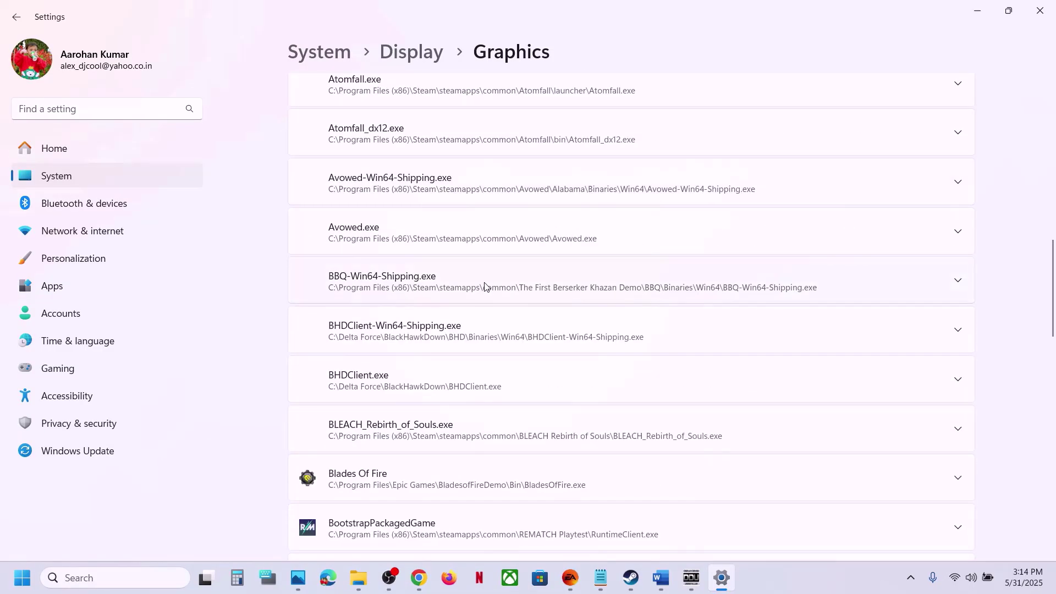
{"action": "scroll", "coordinate": [484, 286], "scroll_direction": "down", "scroll_amount": 20}
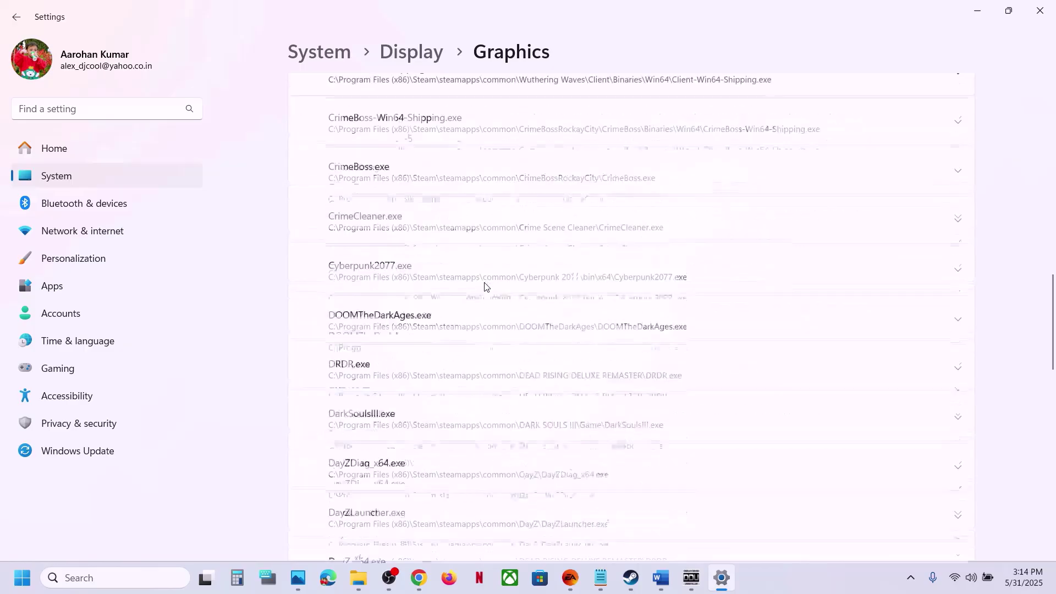
{"action": "scroll", "coordinate": [484, 286], "scroll_direction": "down", "scroll_amount": 20}
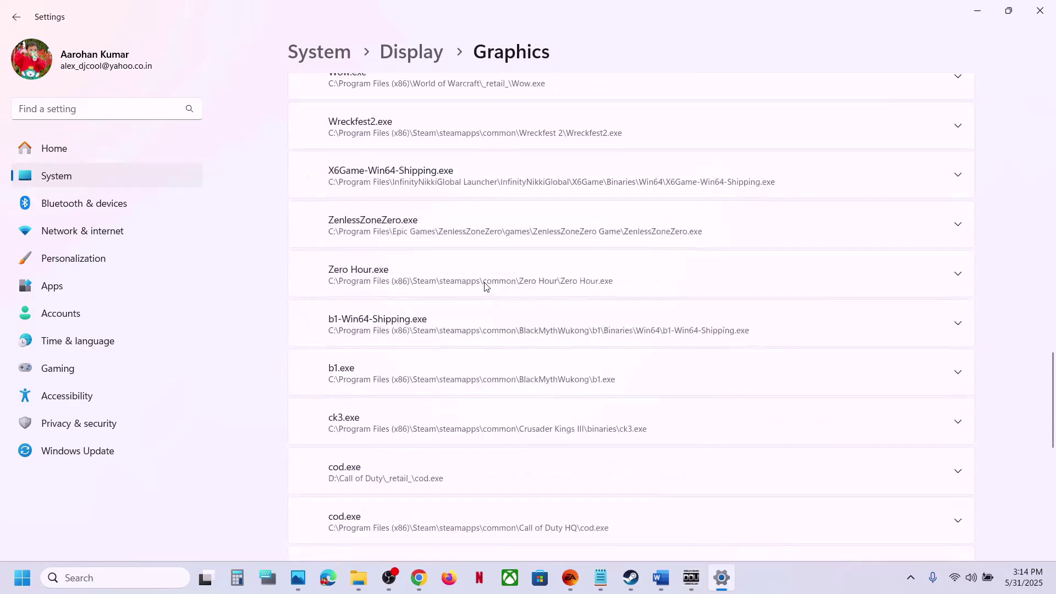
{"action": "scroll", "coordinate": [948, 315], "scroll_direction": "up", "scroll_amount": 10}
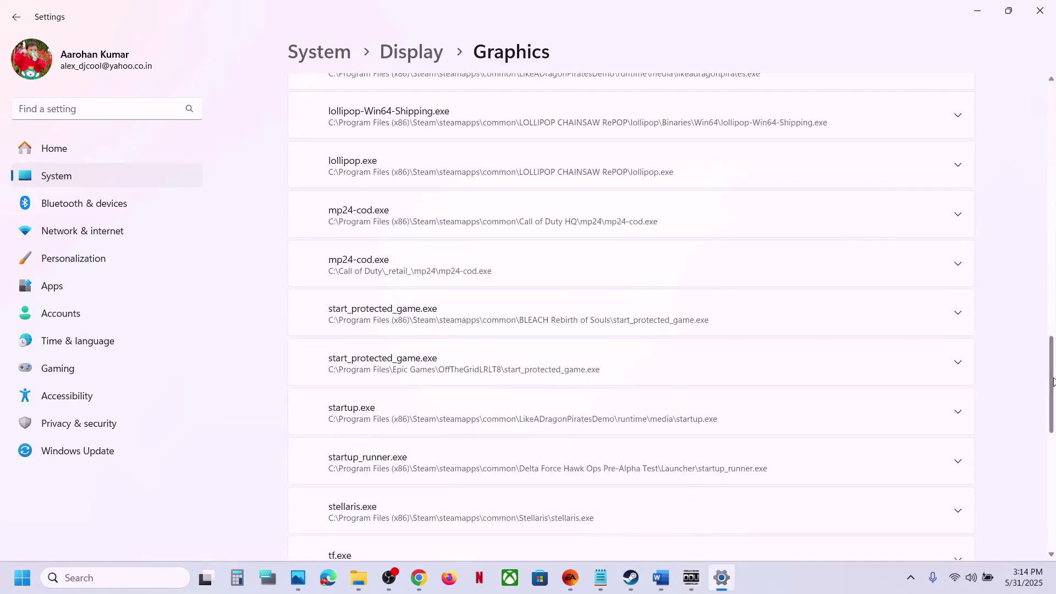
{"action": "left_click_drag", "start_coordinate": [1052, 381], "coordinate": [1054, 325]}
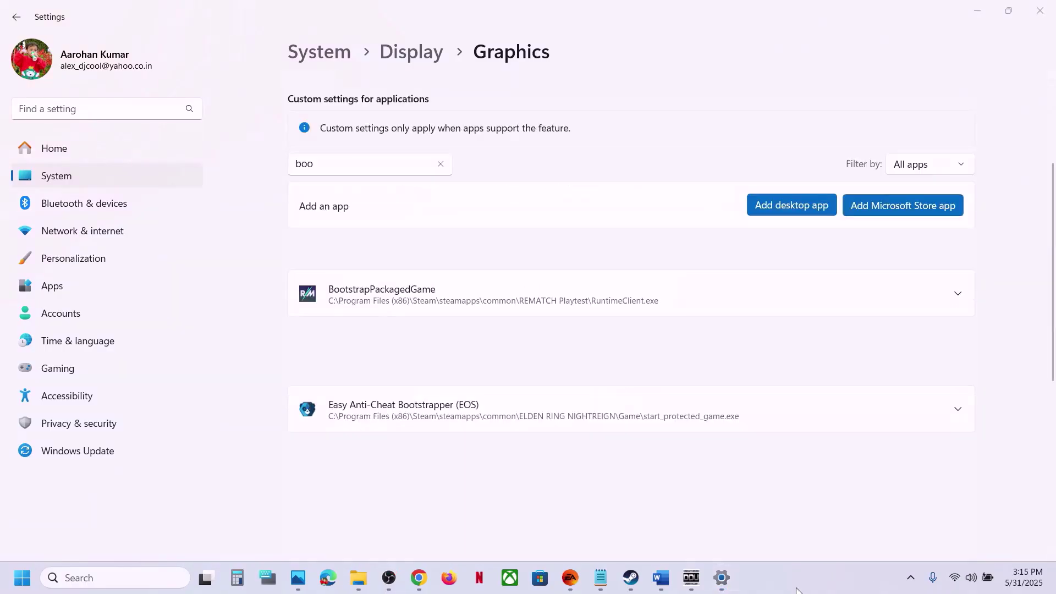
Set the GPU preference of Easy Anti-Cheat Bootstrapper (EOS) for ELDEN RING NIGHTREIGN to High Performance (NVIDIA GeForce RTX 3050 Laptop GPU) and close Settings
{"action": "left_click", "coordinate": [611, 420]}
{"action": "scroll", "coordinate": [816, 397], "scroll_direction": "down", "scroll_amount": 2}
{"action": "left_click", "coordinate": [851, 361]}
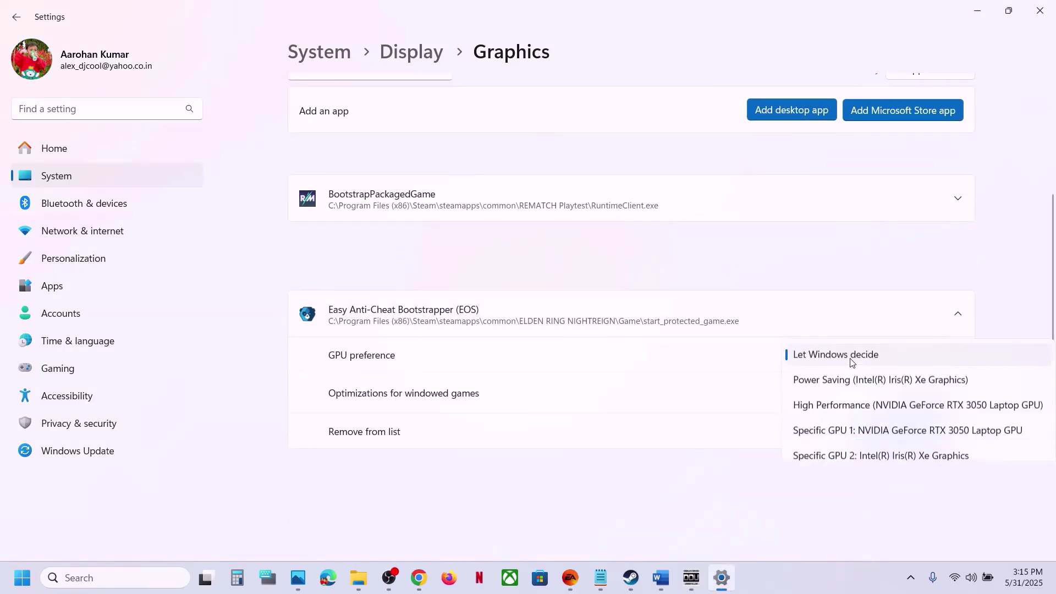
{"action": "left_click", "coordinate": [855, 405]}
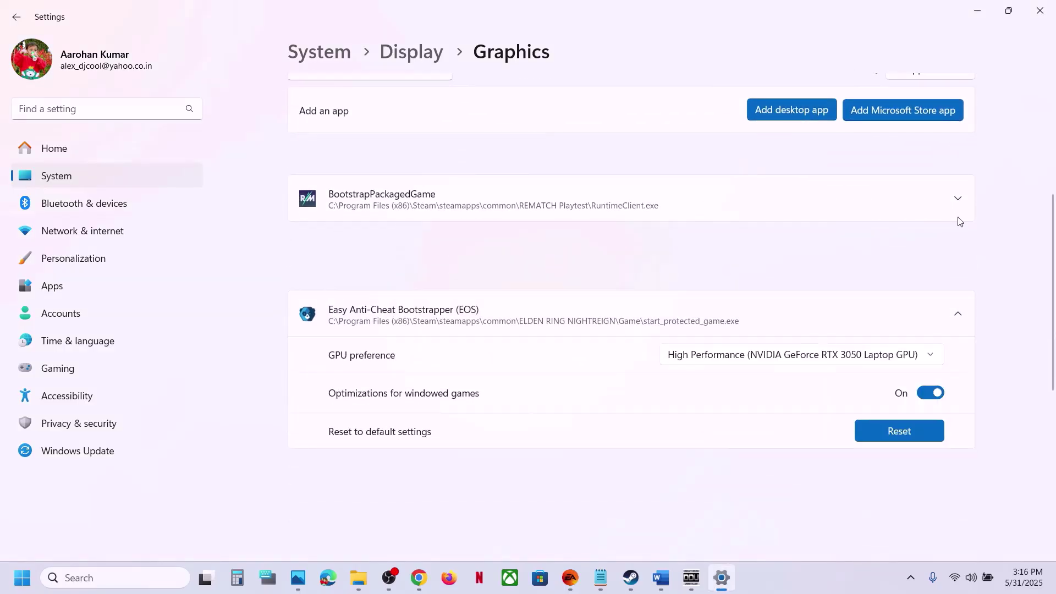
{"action": "left_click", "coordinate": [1040, 10]}
Read Step 9 on updating the system BIOS in the troubleshooting document
{"action": "scroll", "coordinate": [603, 341], "scroll_direction": "down", "scroll_amount": 3}
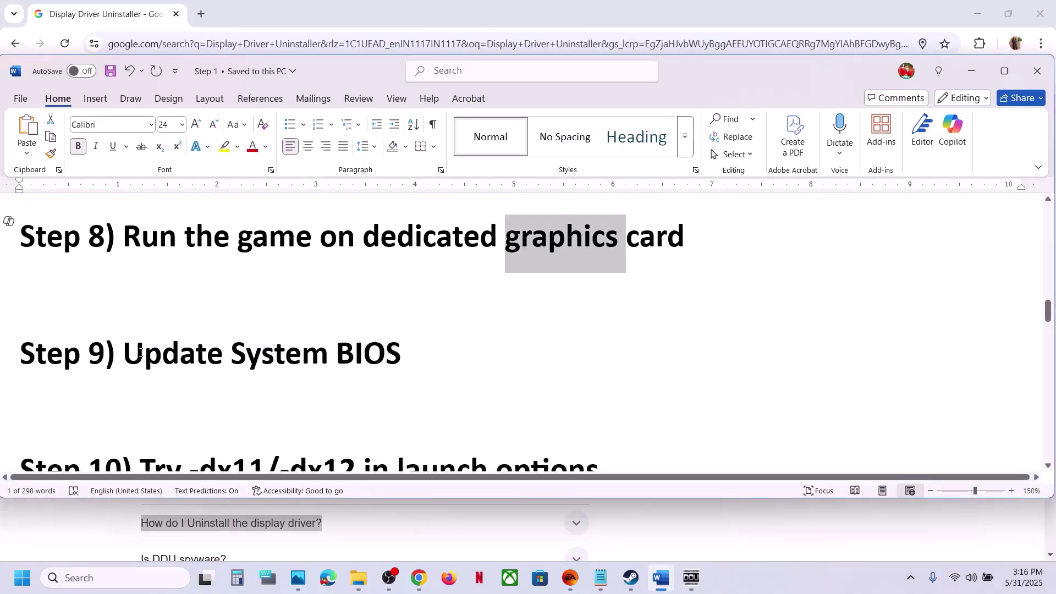
{"action": "left_click_drag", "start_coordinate": [141, 353], "coordinate": [372, 361]}
{"action": "left_click", "coordinate": [371, 360]}
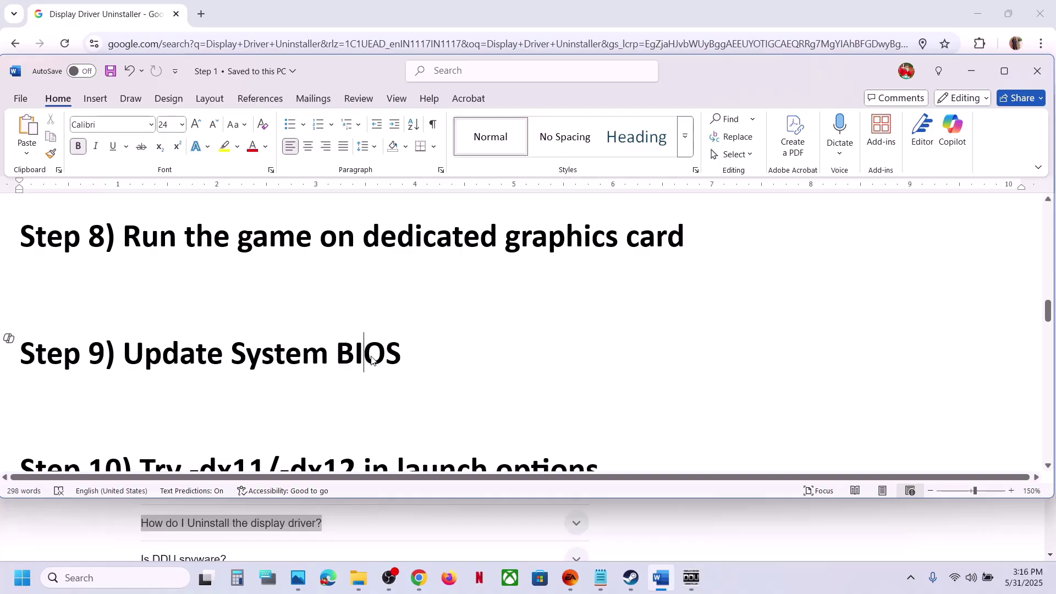
{"action": "left_click_drag", "start_coordinate": [124, 355], "coordinate": [401, 358]}
{"action": "left_click", "coordinate": [363, 357]}
{"action": "left_click_drag", "start_coordinate": [429, 345], "coordinate": [205, 344]}
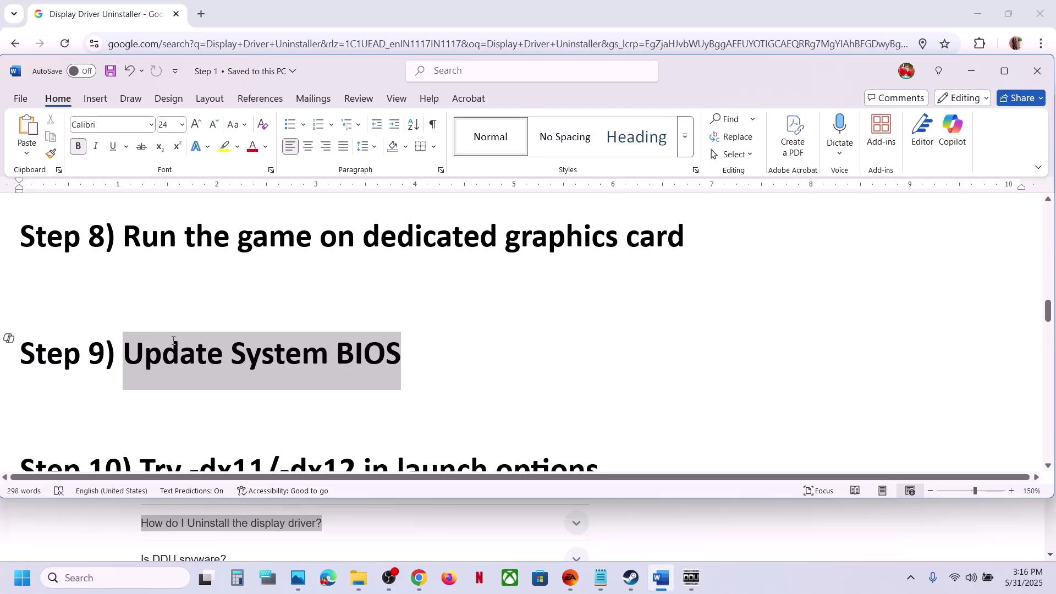
{"action": "left_click", "coordinate": [294, 353]}
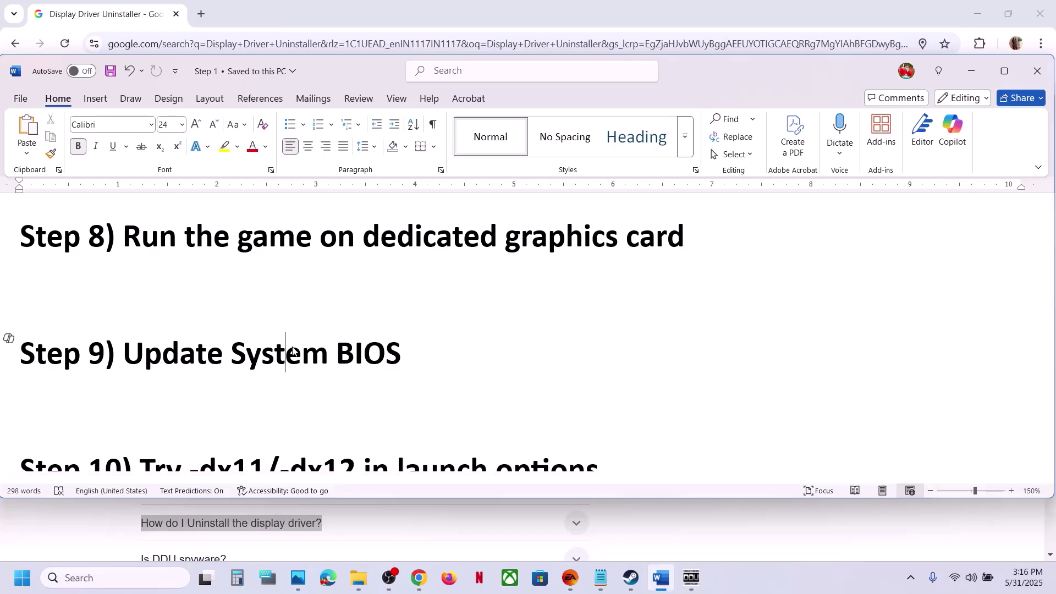
Check the laptop's battery charge level and return to the Step 9 text on the BIOS update
{"action": "left_click", "coordinate": [990, 582]}
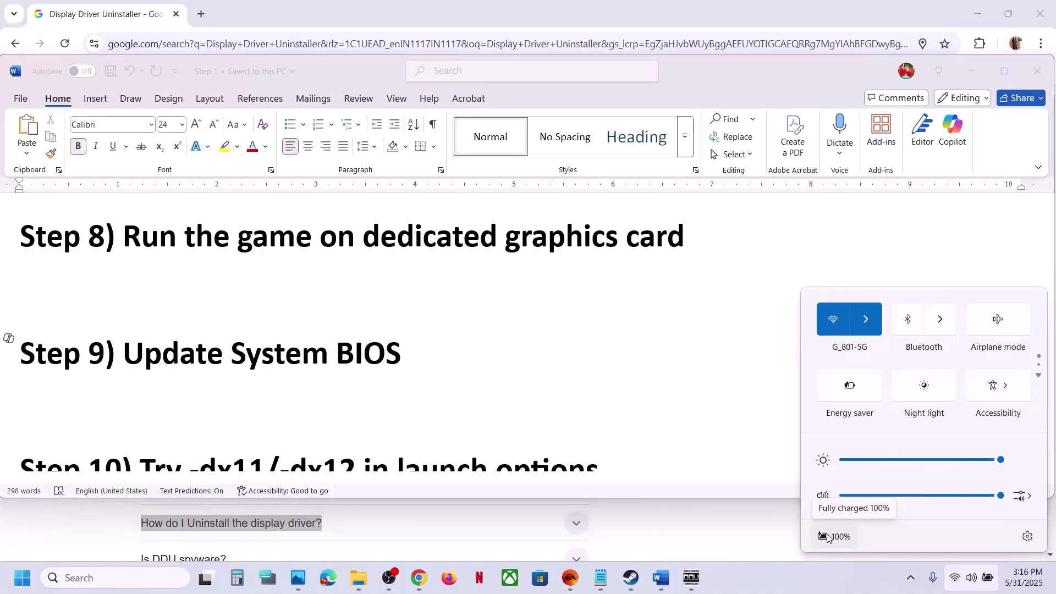
{"action": "left_click", "coordinate": [421, 357]}
{"action": "left_click_drag", "start_coordinate": [157, 347], "coordinate": [363, 356]}
Read Step 10 in the document, switch to Steam and set ELDEN RING NIGHTREIGN's launch options to -dx11
{"action": "scroll", "coordinate": [363, 356], "scroll_direction": "down", "scroll_amount": 2}
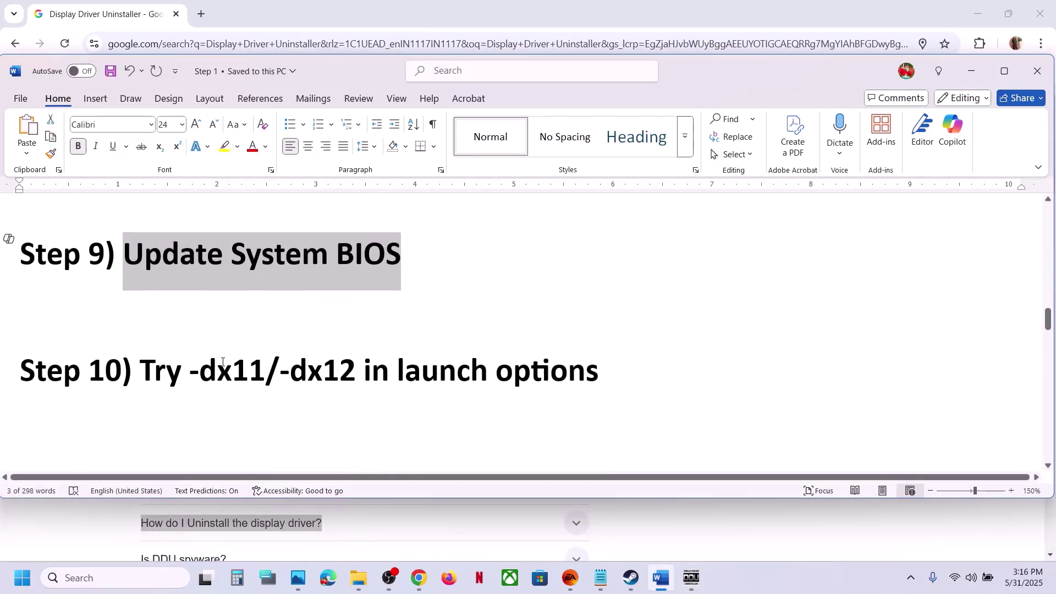
{"action": "left_click_drag", "start_coordinate": [199, 377], "coordinate": [514, 380]}
{"action": "left_click", "coordinate": [632, 578]}
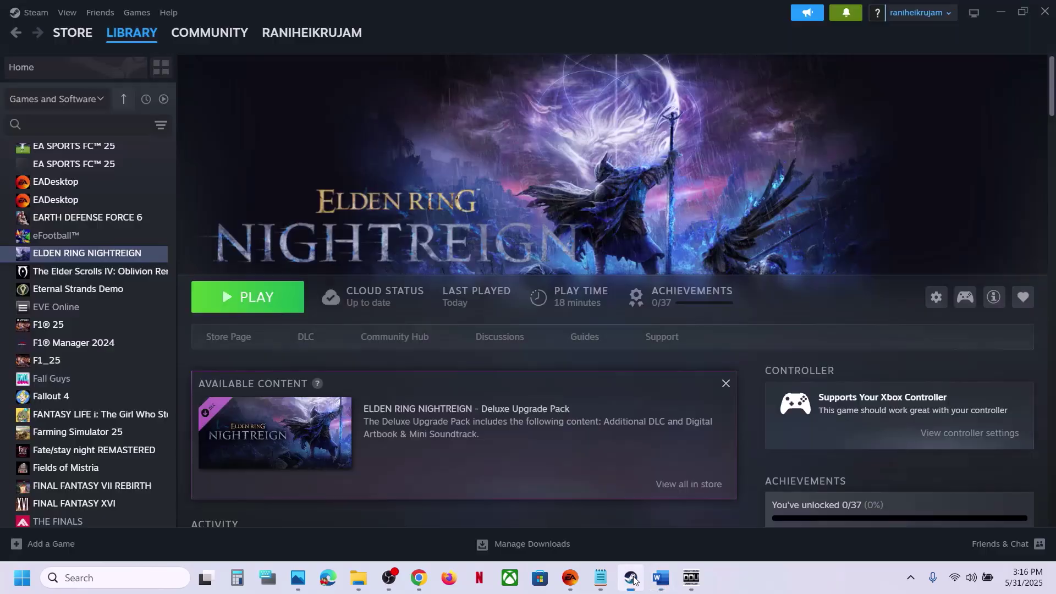
{"action": "right_click", "coordinate": [121, 255]}
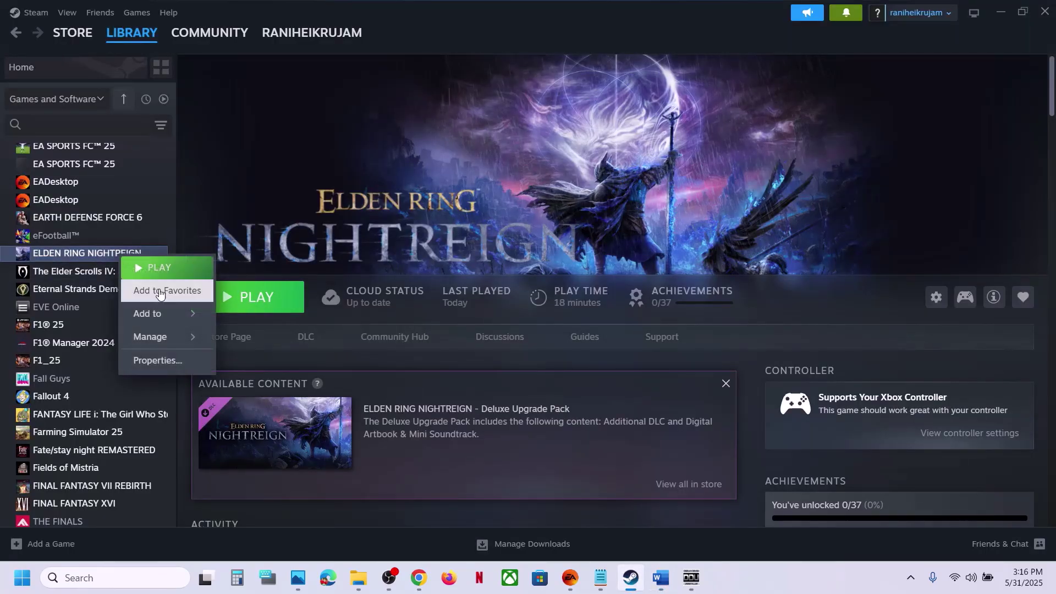
{"action": "left_click", "coordinate": [160, 361]}
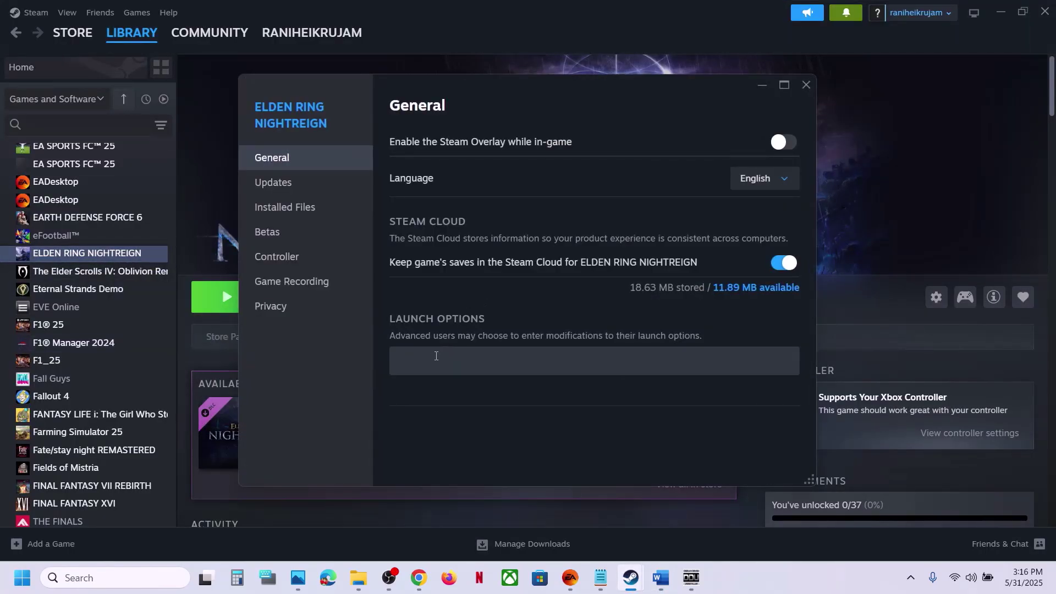
{"action": "left_click", "coordinate": [462, 367]}
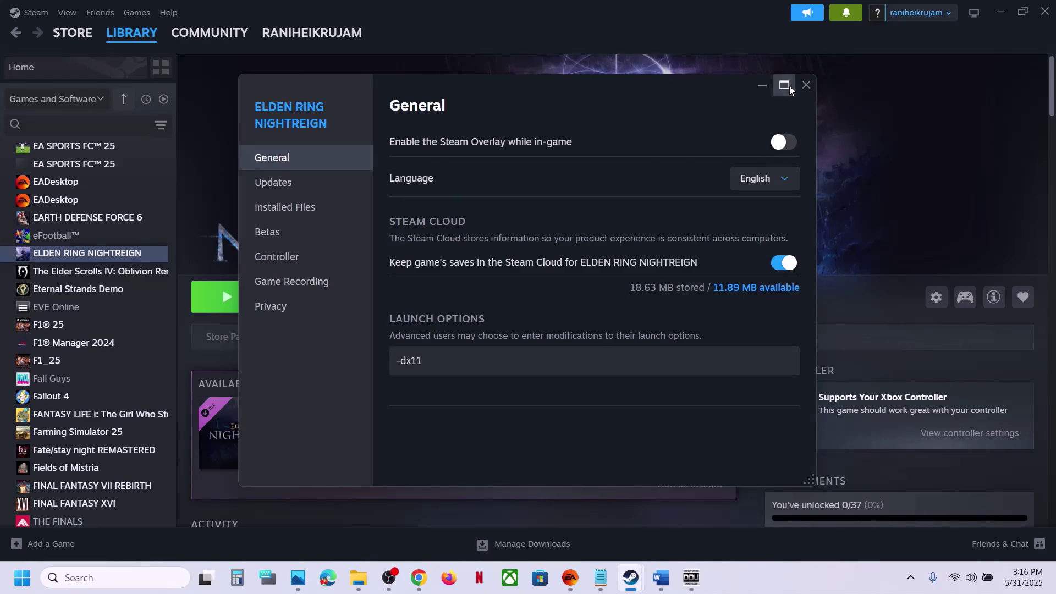
{"action": "left_click", "coordinate": [805, 86]}
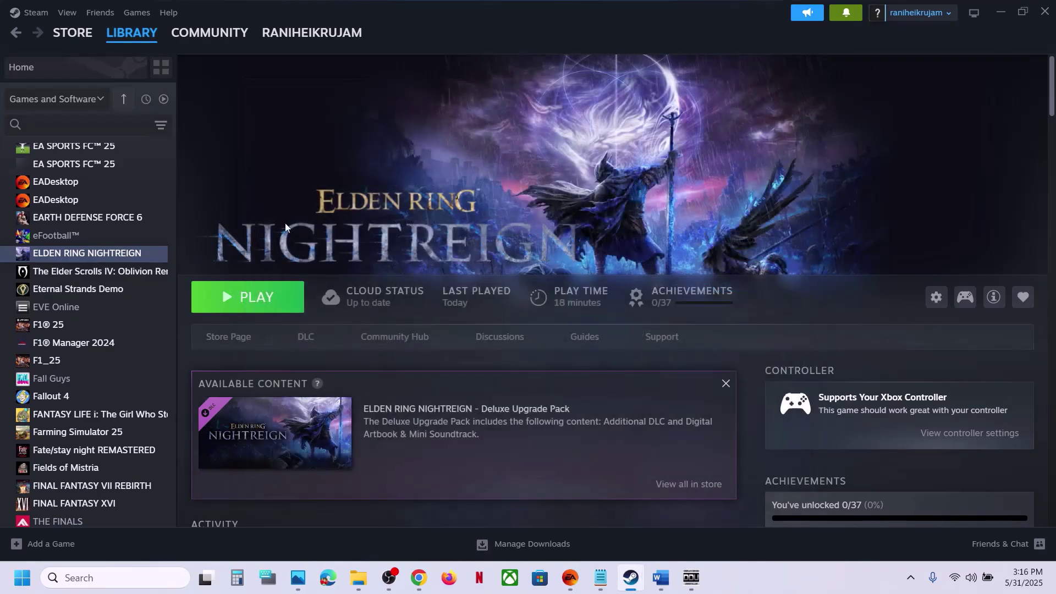
Reopen the ELDEN RING NIGHTREIGN properties and replace the launch option with -dx12
{"action": "right_click", "coordinate": [117, 252]}
{"action": "left_click", "coordinate": [146, 356]}
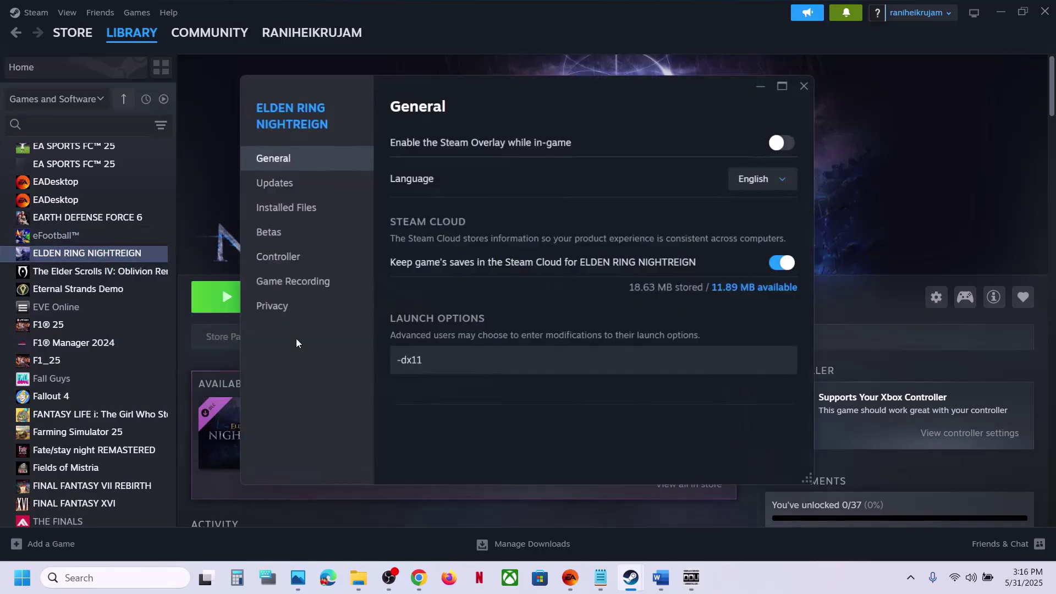
{"action": "left_click_drag", "start_coordinate": [455, 362], "coordinate": [385, 361]}
{"action": "type", "text": "-d"}
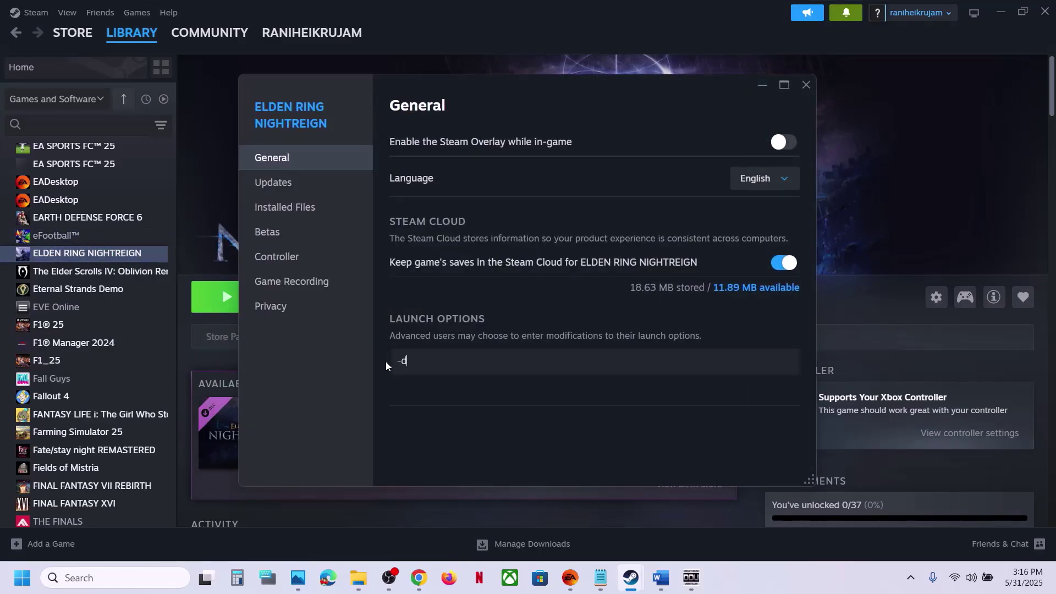
{"action": "type", "text": "x12"}
{"action": "left_click", "coordinate": [500, 418]}
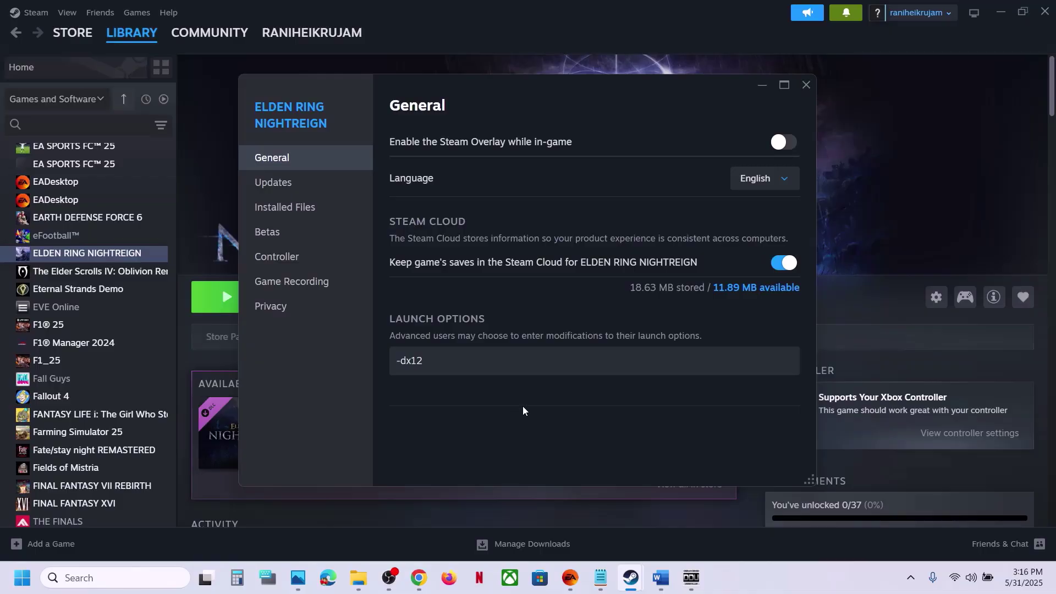
Clear the launch options of ELDEN RING NIGHTREIGN and close its properties
{"action": "left_click_drag", "start_coordinate": [480, 354], "coordinate": [356, 358]}
{"action": "key", "text": "BackSpace"}
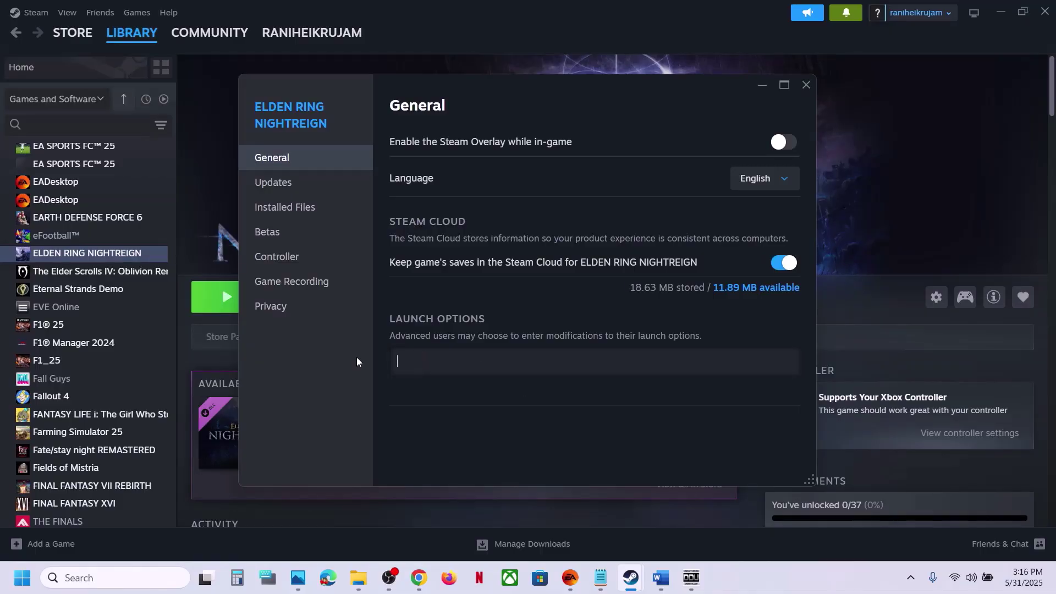
{"action": "left_click", "coordinate": [807, 84]}
Switch to the Word document and read Step 11 on deleting the graphics config file and the save game files
{"action": "left_click", "coordinate": [660, 577]}
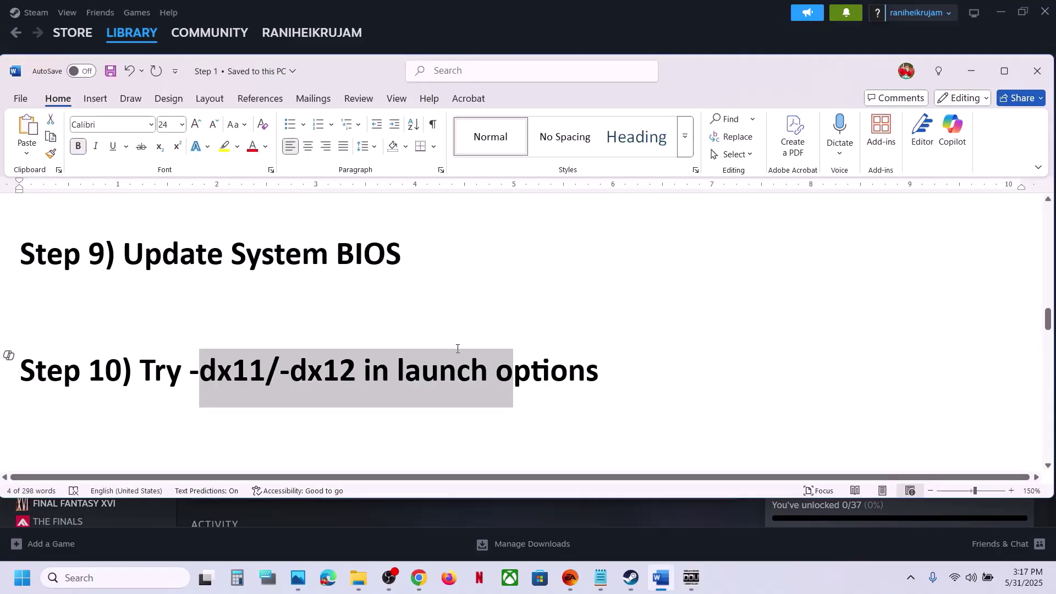
{"action": "scroll", "coordinate": [457, 349], "scroll_direction": "down", "scroll_amount": 3}
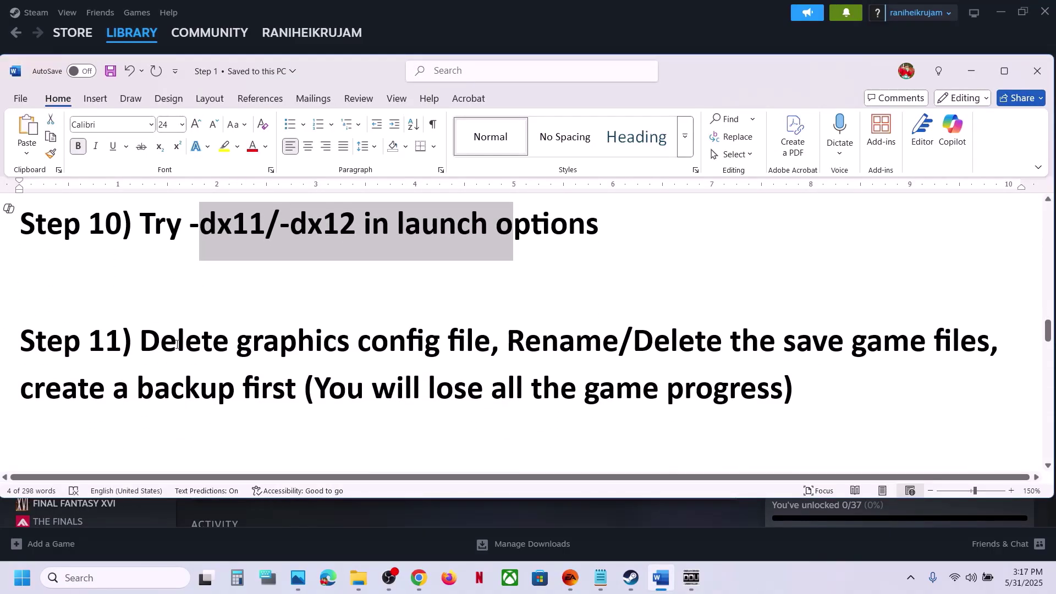
{"action": "left_click_drag", "start_coordinate": [177, 344], "coordinate": [469, 346]}
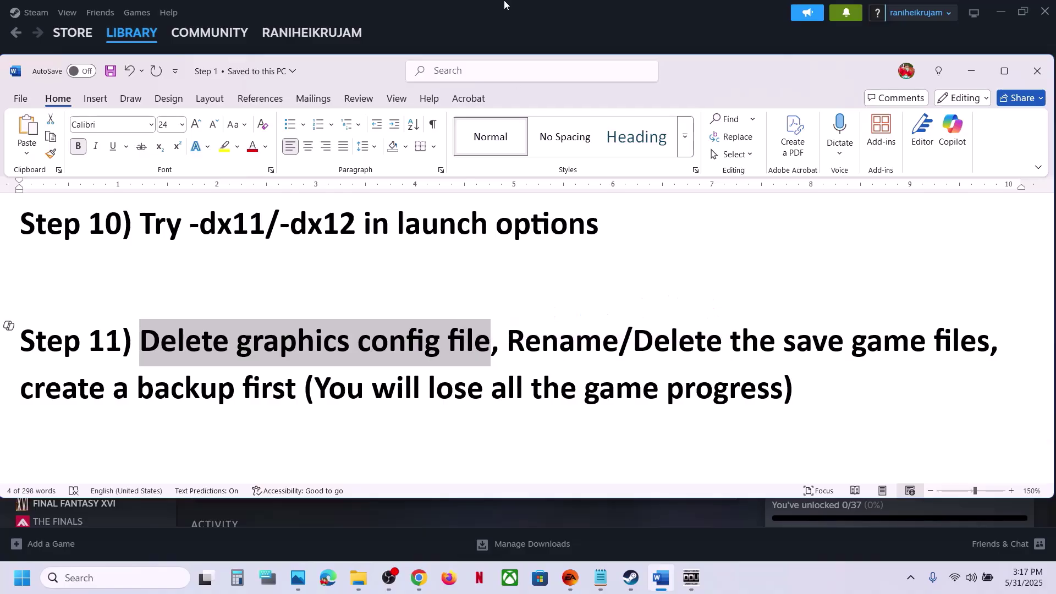
Switch to the File Explorer window of the Game folder and open the user's profile folder under C:\Users
{"action": "left_click", "coordinate": [499, 32]}
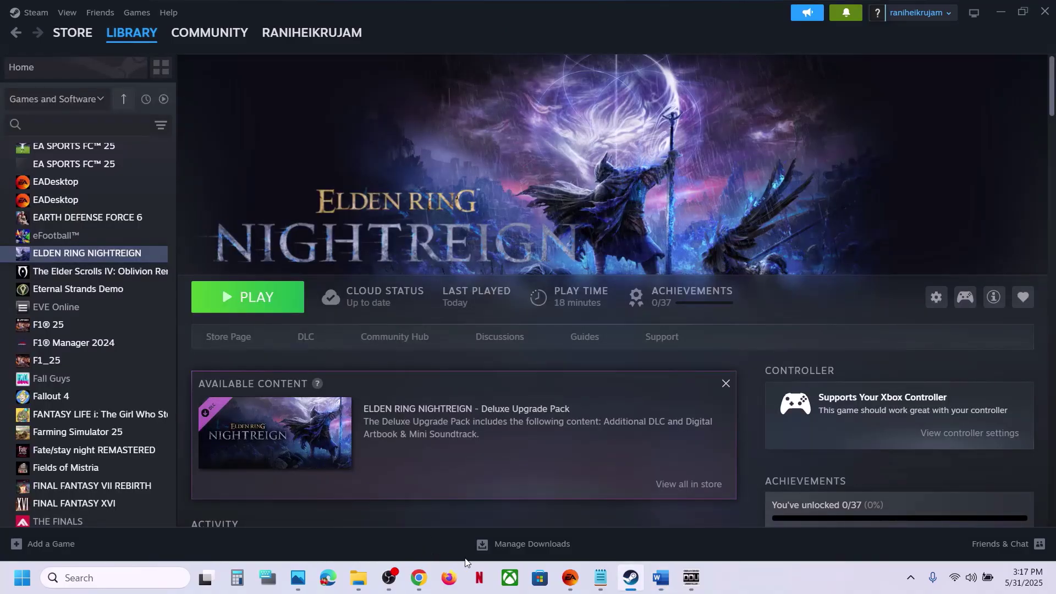
{"action": "mouse_move", "coordinate": [357, 583]}
{"action": "left_click", "coordinate": [390, 523]}
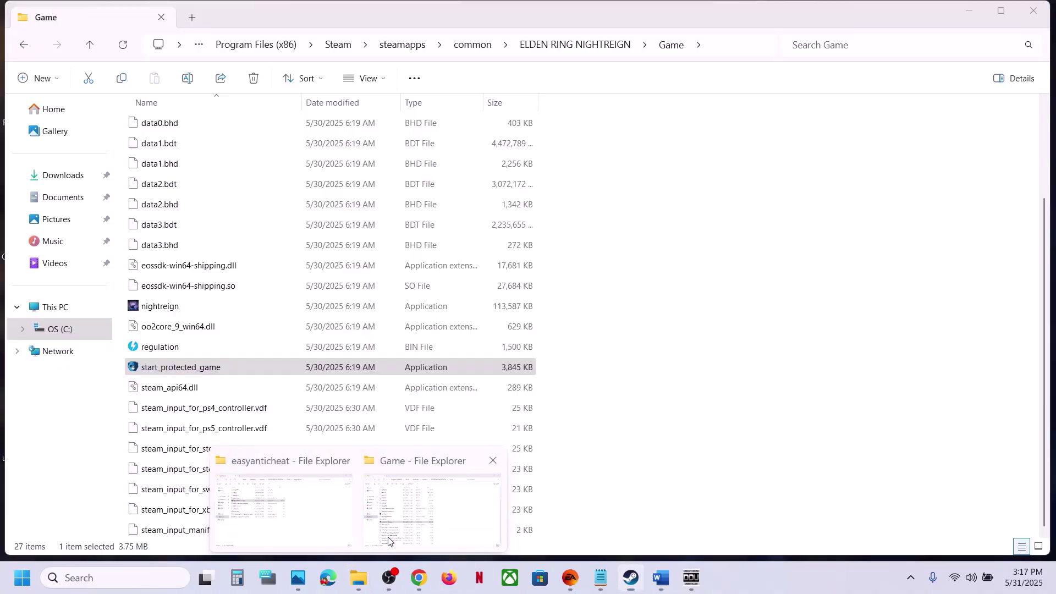
{"action": "left_click", "coordinate": [49, 308]}
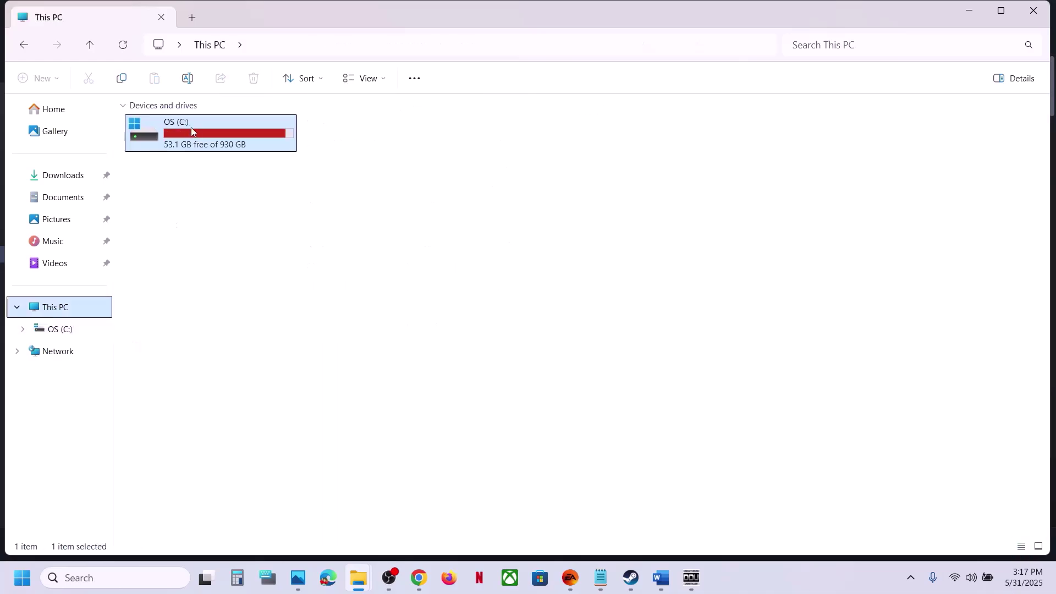
{"action": "double_click", "coordinate": [178, 137]}
{"action": "scroll", "coordinate": [219, 339], "scroll_direction": "down", "scroll_amount": 5}
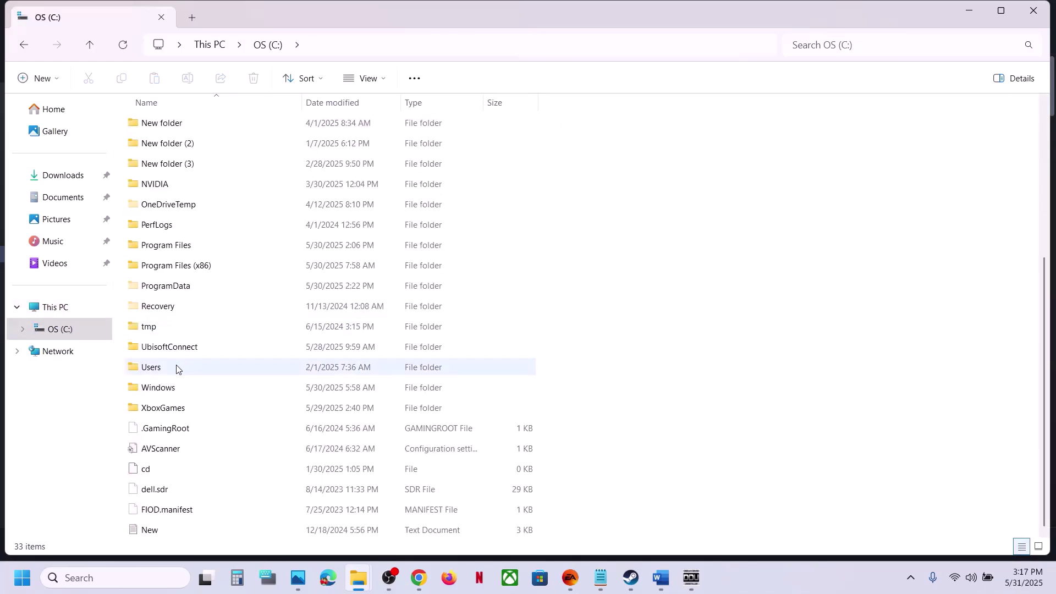
{"action": "left_click", "coordinate": [170, 368]}
{"action": "double_click", "coordinate": [171, 369]}
{"action": "double_click", "coordinate": [165, 124]}
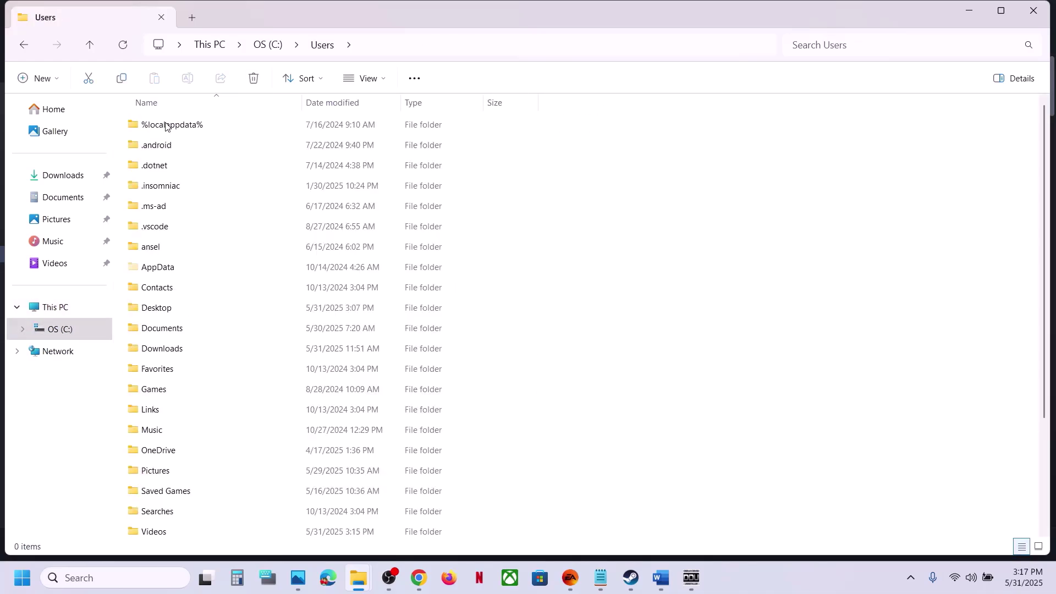
Check the Hidden items display option, then open the AppData\Roaming\Nightreign folder inside the user profile
{"action": "scroll", "coordinate": [207, 275], "scroll_direction": "down", "scroll_amount": 2}
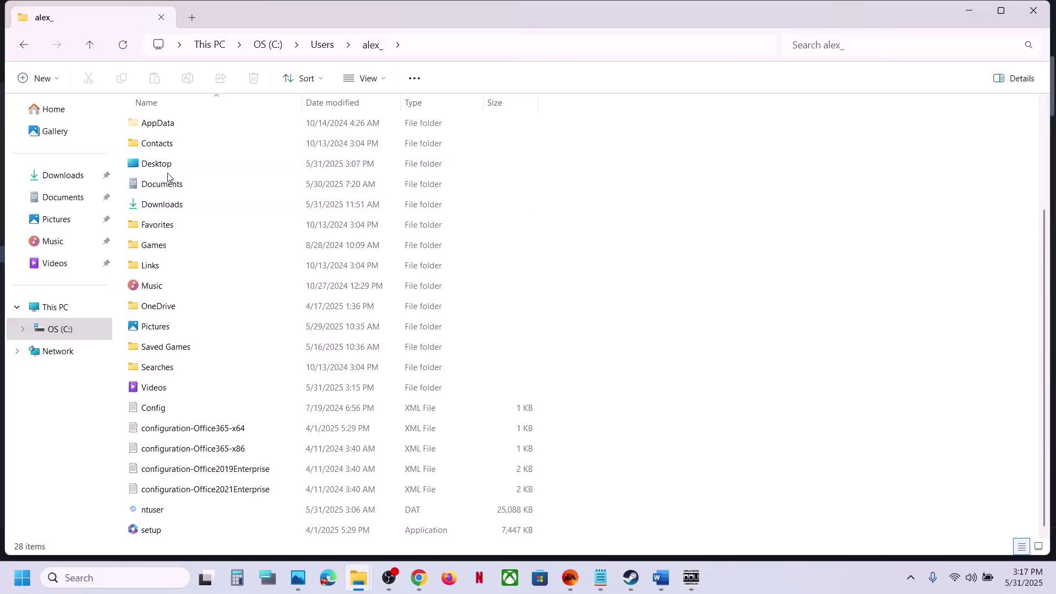
{"action": "scroll", "coordinate": [169, 176], "scroll_direction": "up", "scroll_amount": 1}
{"action": "left_click", "coordinate": [177, 193]}
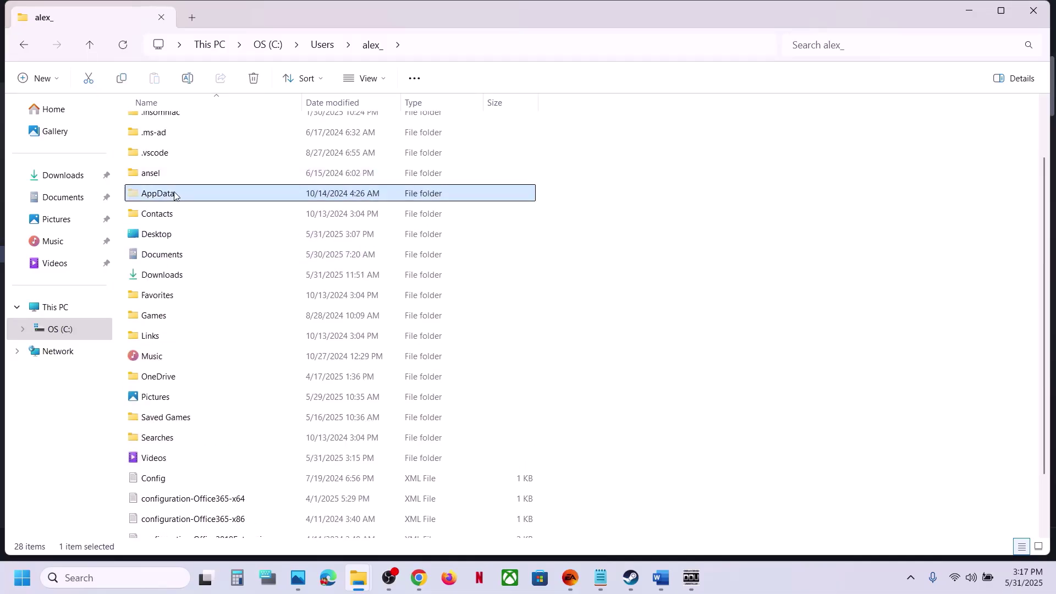
{"action": "left_click", "coordinate": [367, 79]}
{"action": "mouse_move", "coordinate": [370, 337]}
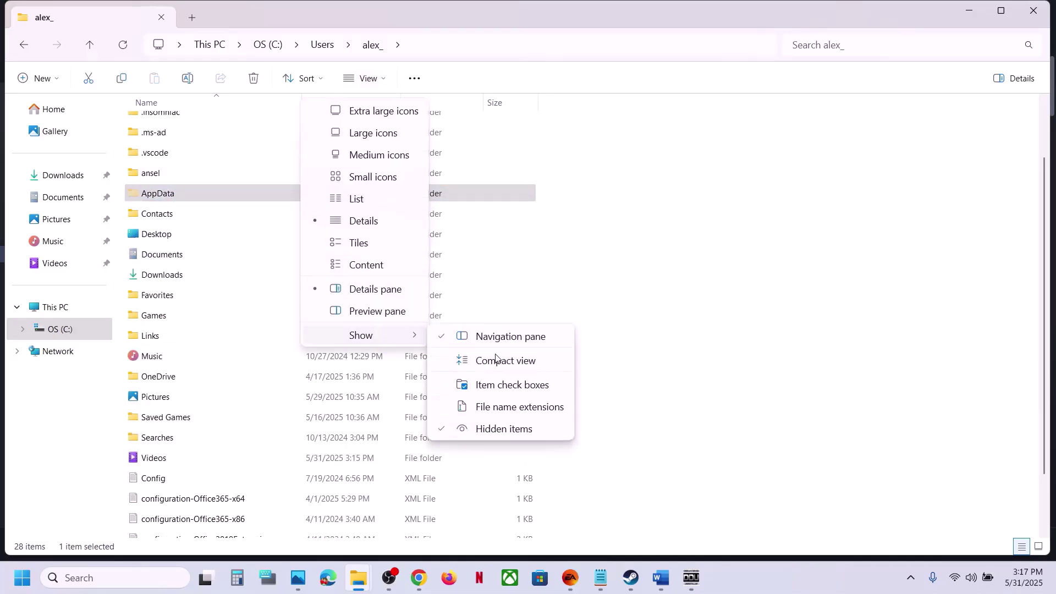
{"action": "double_click", "coordinate": [190, 193]}
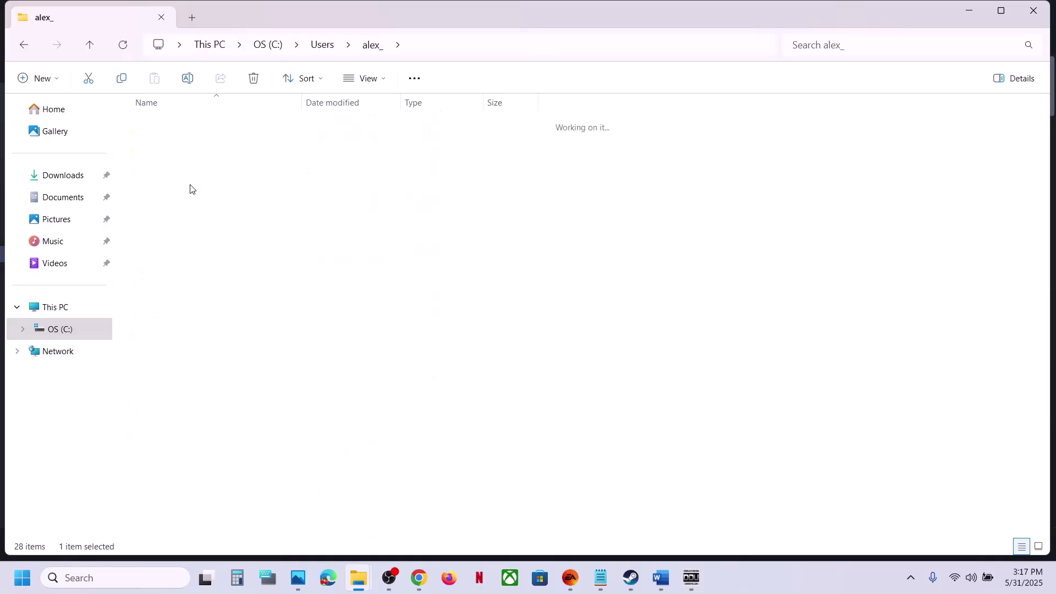
{"action": "double_click", "coordinate": [172, 168]}
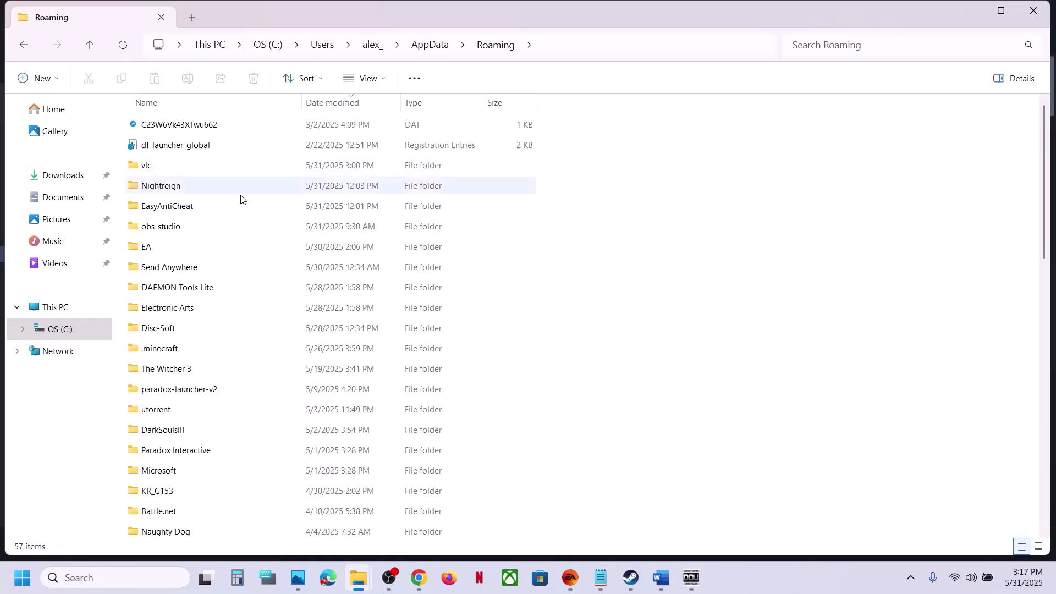
{"action": "left_click", "coordinate": [180, 190]}
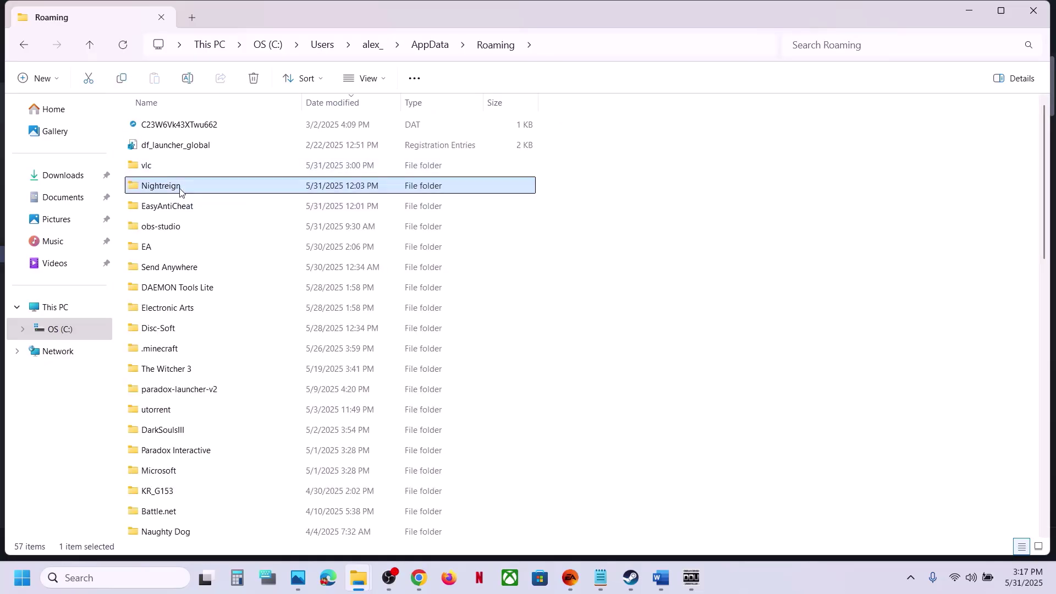
{"action": "double_click", "coordinate": [180, 190]}
Copy the GraphicsConfig file to the desktop as a backup and place it in the open area away from the other icons
{"action": "left_click", "coordinate": [181, 148]}
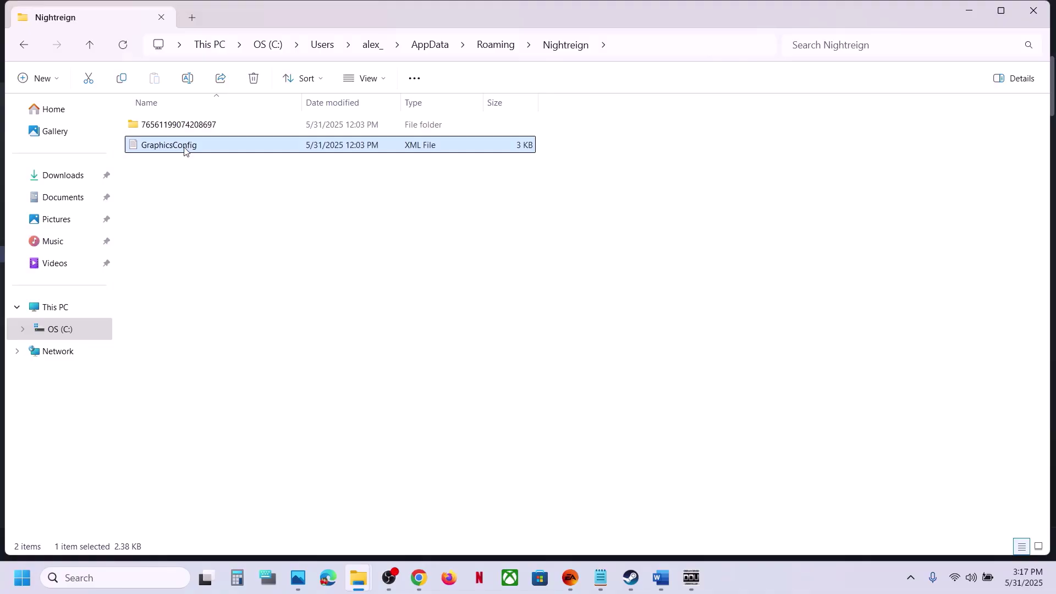
{"action": "right_click", "coordinate": [185, 149]}
{"action": "left_click", "coordinate": [241, 167]}
{"action": "key", "text": "super+d"}
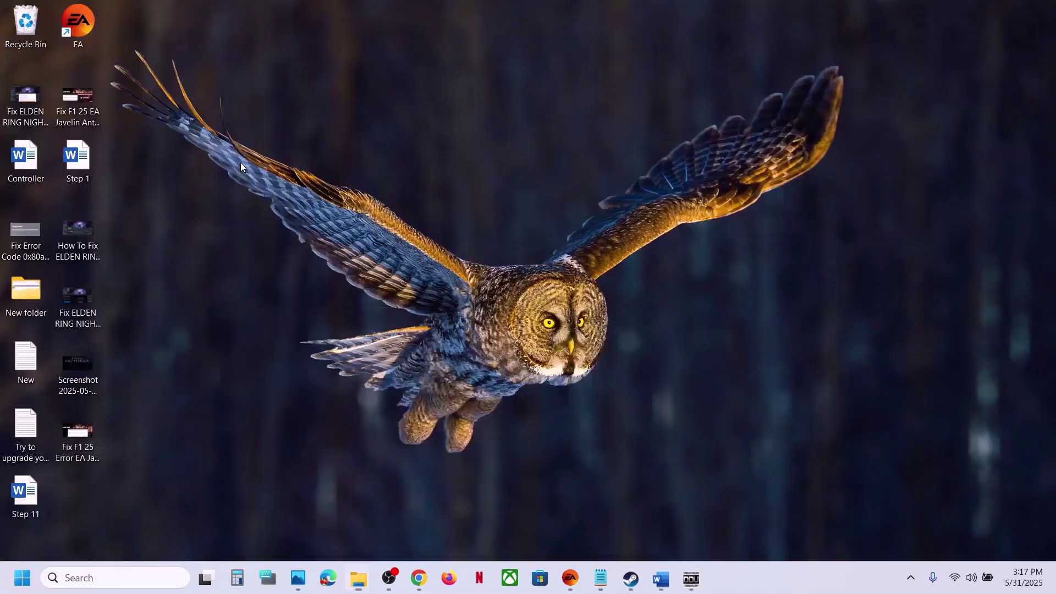
{"action": "key", "text": "ctrl+v"}
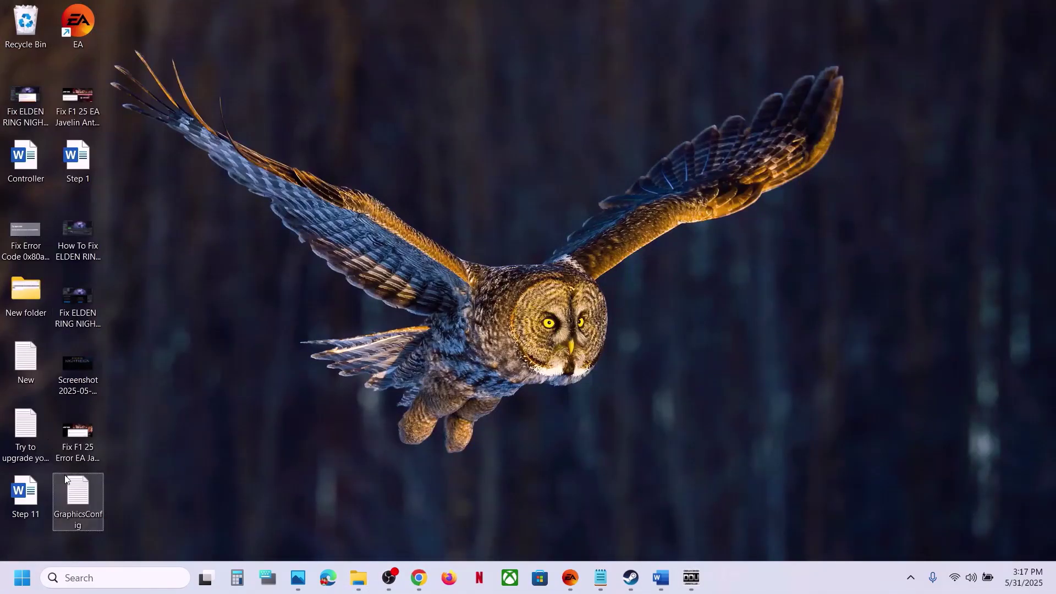
{"action": "left_click_drag", "start_coordinate": [77, 490], "coordinate": [454, 222]}
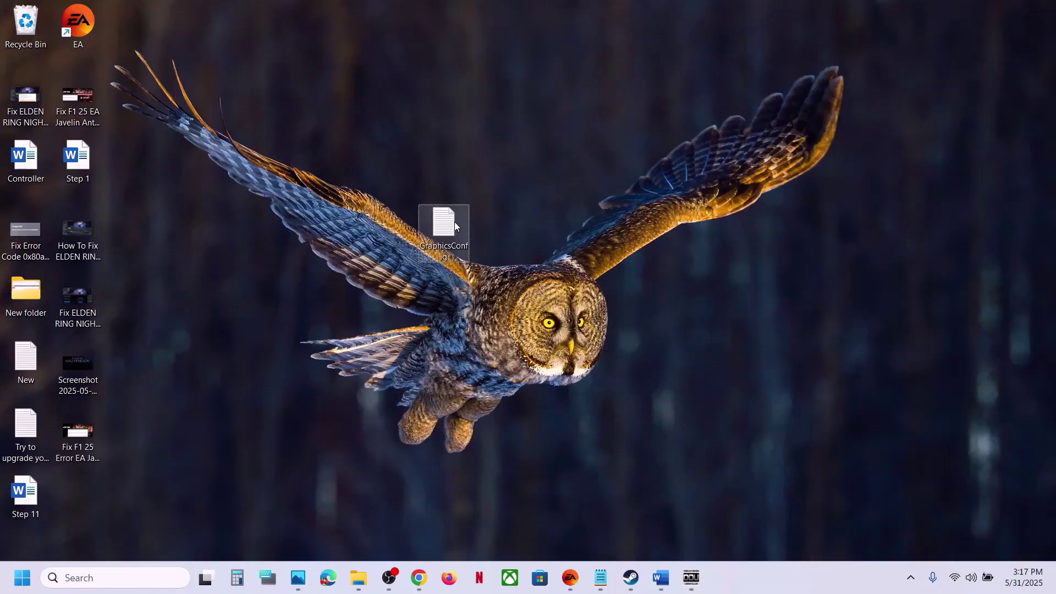
Return to the Nightreign folder in File Explorer and delete the GraphicsConfig file
{"action": "mouse_move", "coordinate": [364, 574]}
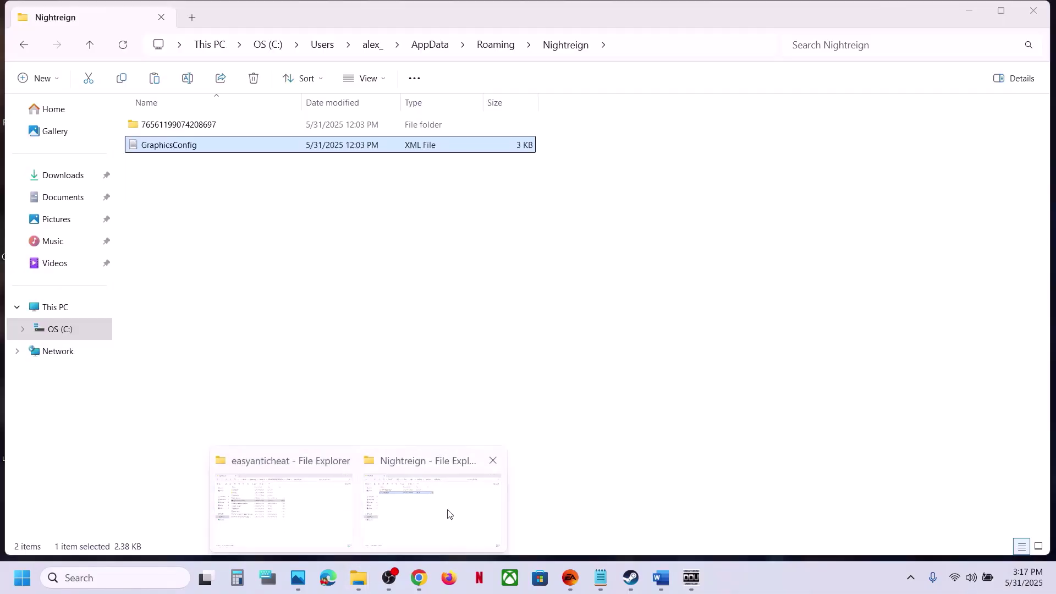
{"action": "left_click", "coordinate": [448, 514]}
{"action": "right_click", "coordinate": [216, 144]}
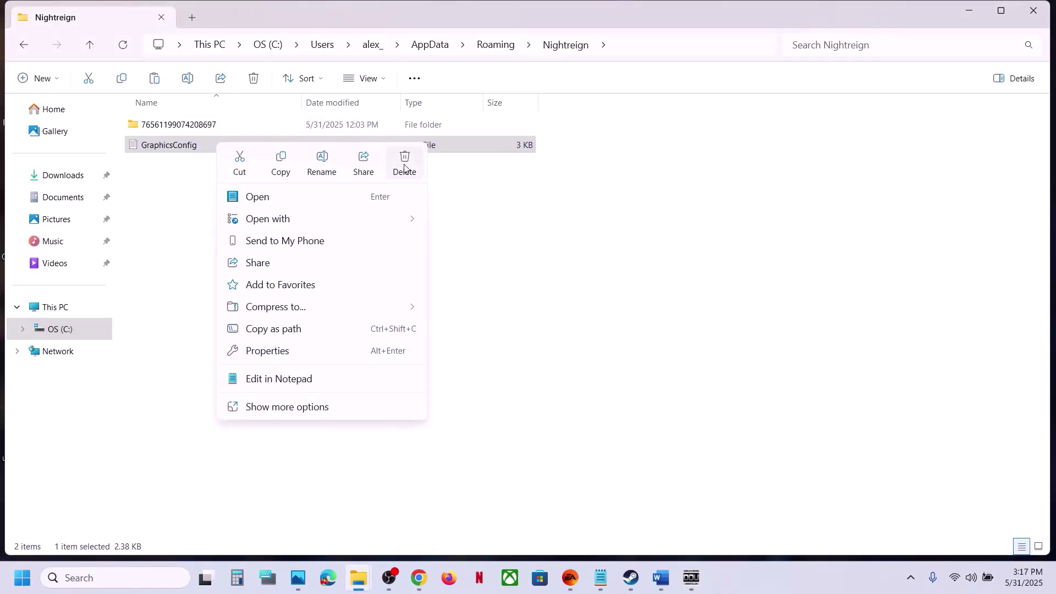
{"action": "left_click", "coordinate": [405, 166]}
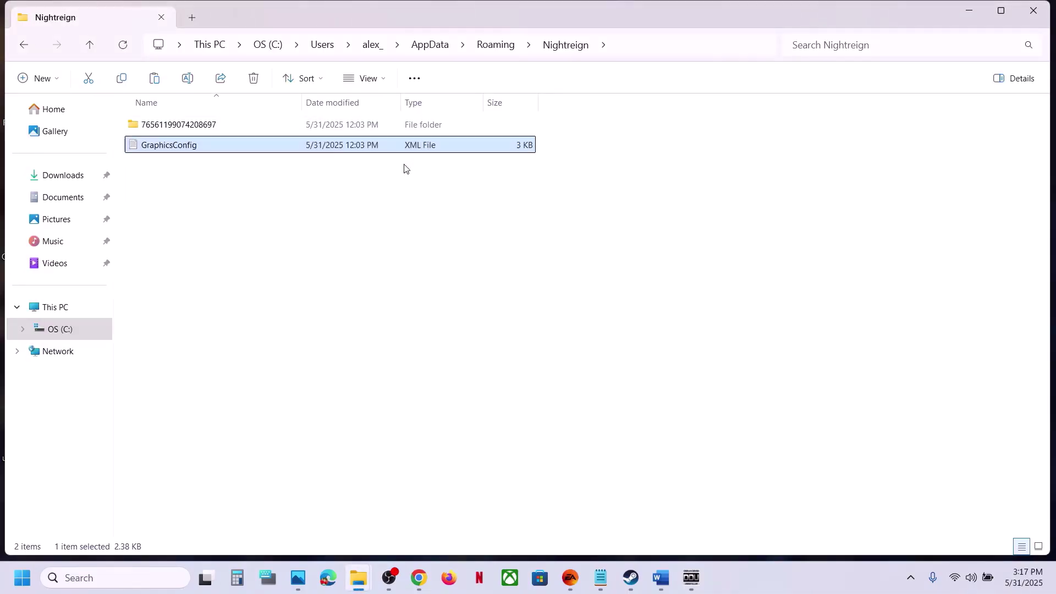
Switch to the Word document and read Step 11's part on renaming or deleting the save game files after a backup
{"action": "left_click", "coordinate": [633, 578]}
{"action": "left_click", "coordinate": [660, 575]}
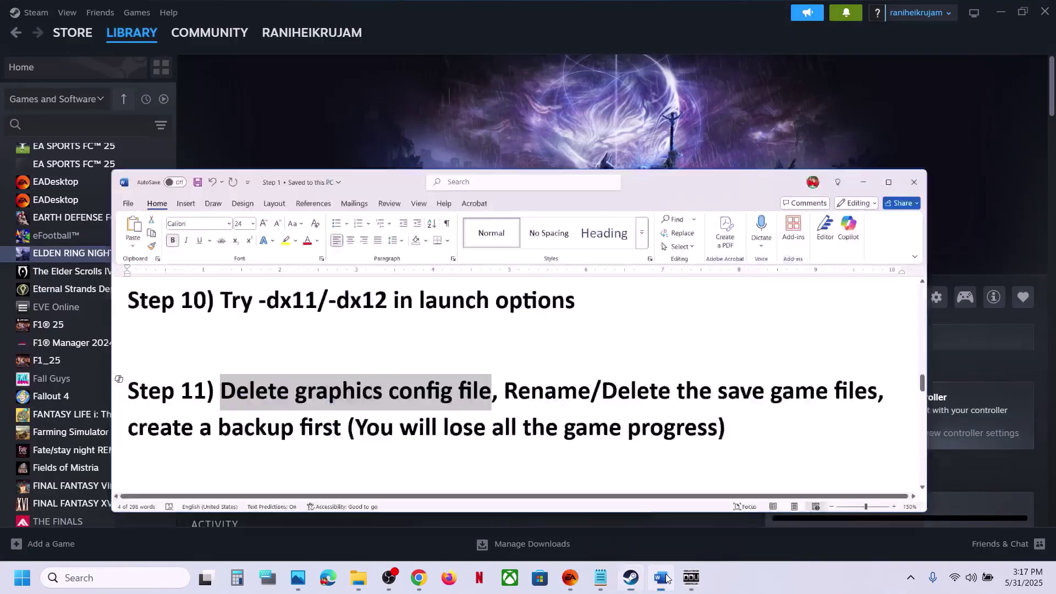
{"action": "left_click_drag", "start_coordinate": [524, 339], "coordinate": [880, 354]}
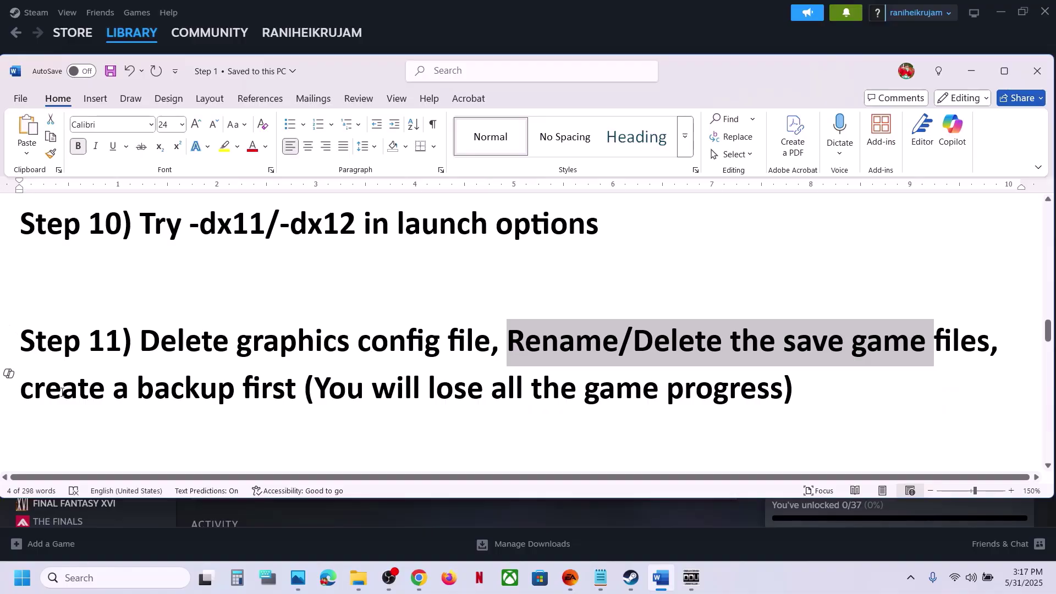
{"action": "left_click_drag", "start_coordinate": [62, 391], "coordinate": [807, 402]}
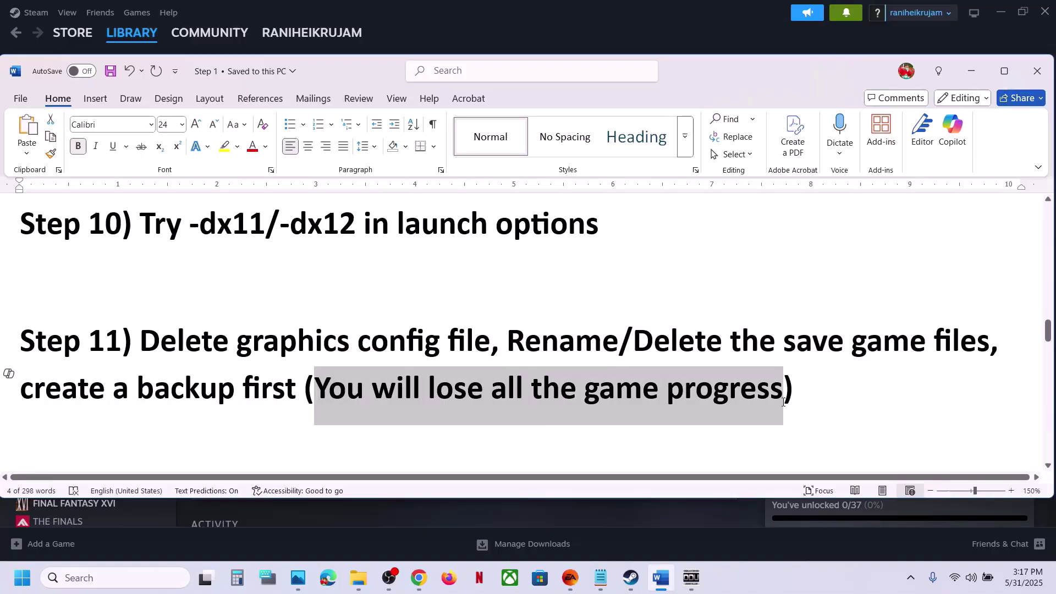
{"action": "left_click", "coordinate": [568, 346]}
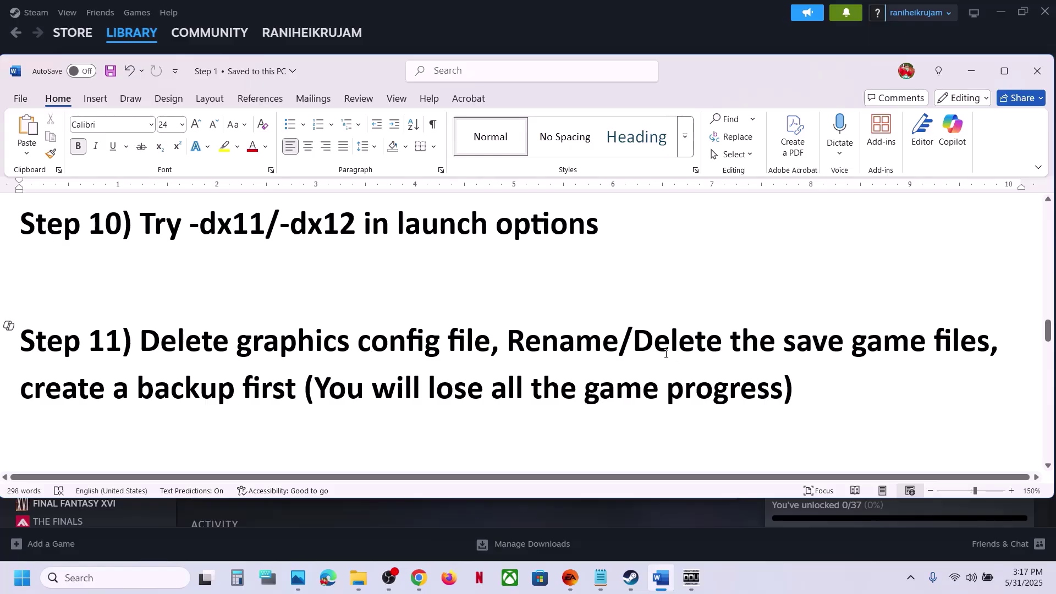
Copy the Nightreign folder from AppData\Roaming to the desktop as a backup and place it below the GraphicsConfig file
{"action": "mouse_move", "coordinate": [358, 577]}
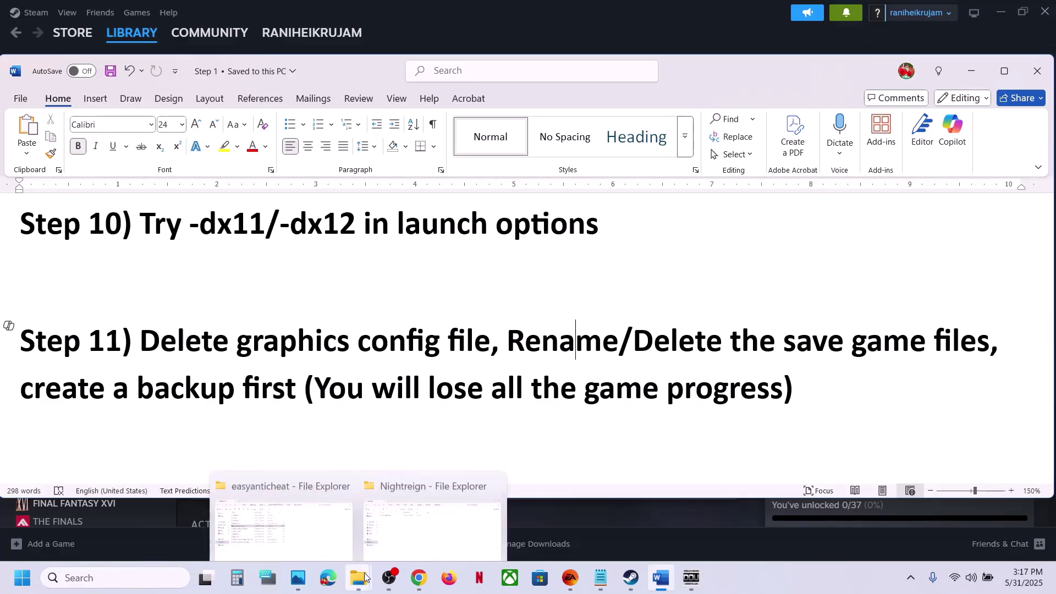
{"action": "left_click", "coordinate": [426, 541]}
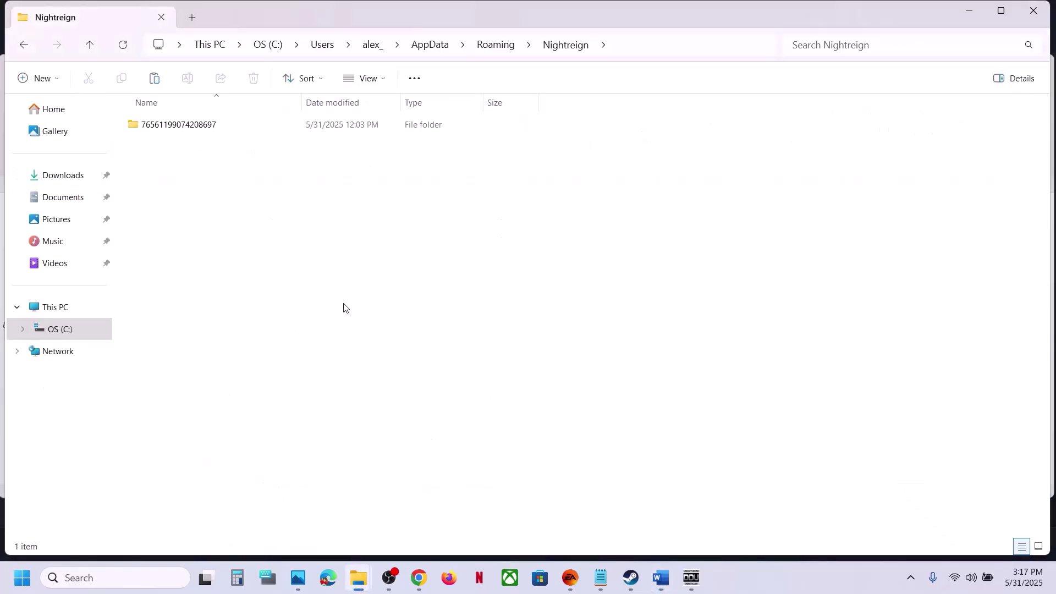
{"action": "left_click", "coordinate": [89, 50]}
{"action": "right_click", "coordinate": [208, 165]}
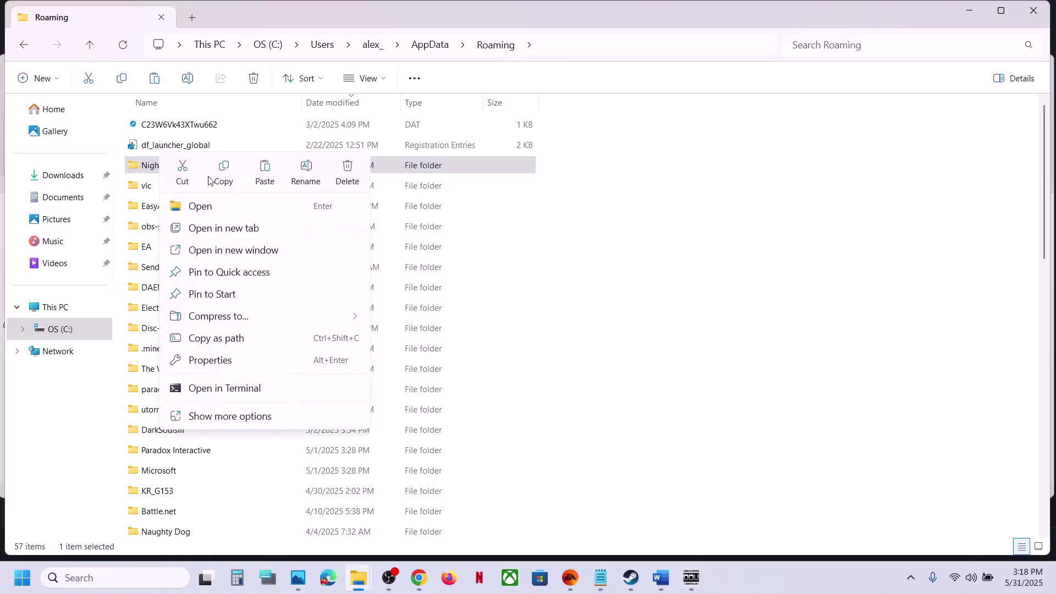
{"action": "left_click", "coordinate": [224, 173]}
{"action": "key", "text": "super+d"}
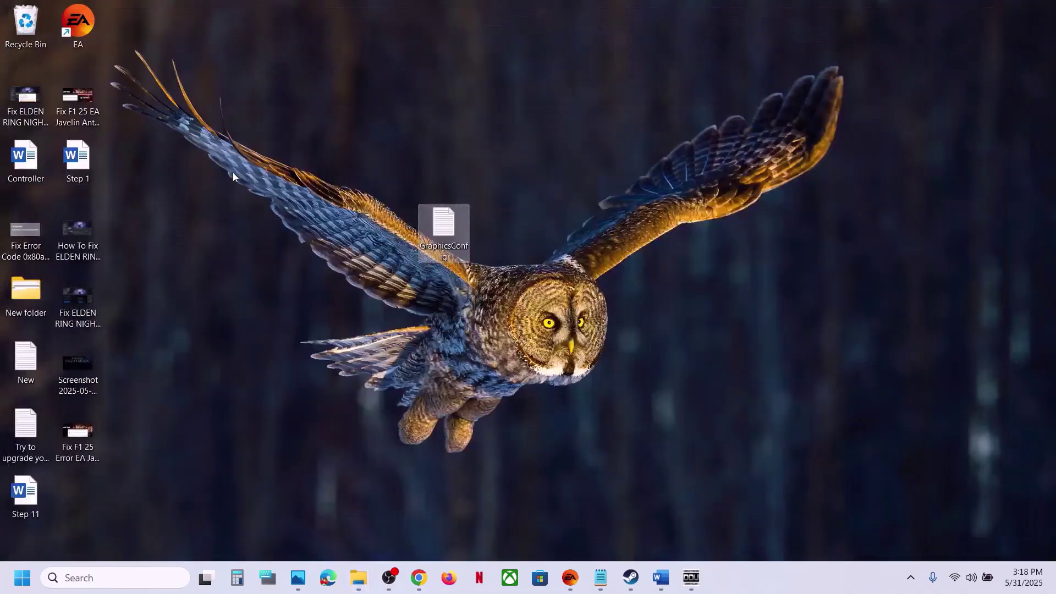
{"action": "key", "text": "ctrl+v"}
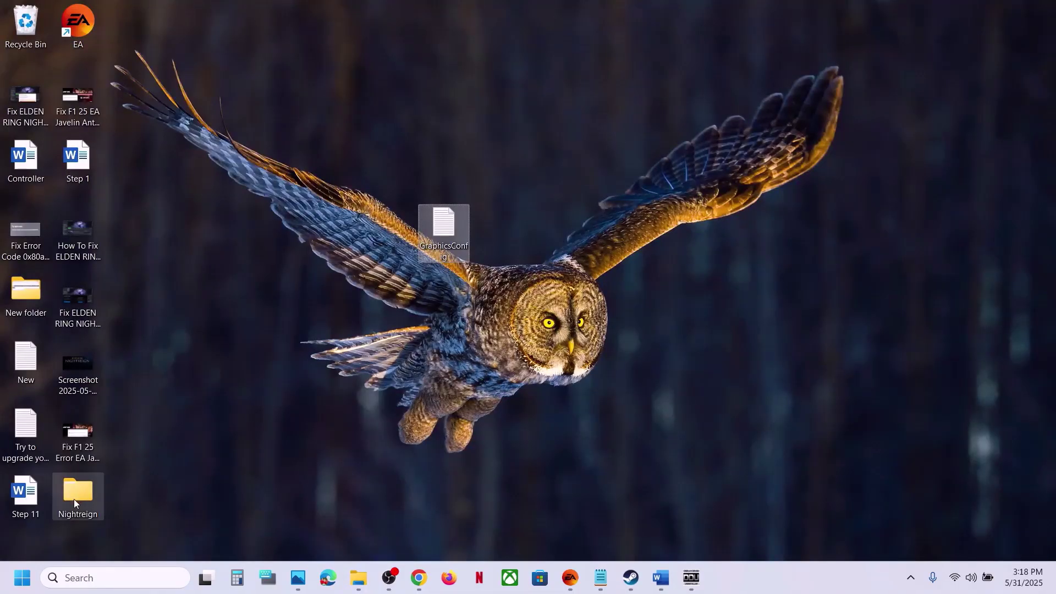
{"action": "left_click_drag", "start_coordinate": [73, 500], "coordinate": [431, 292]}
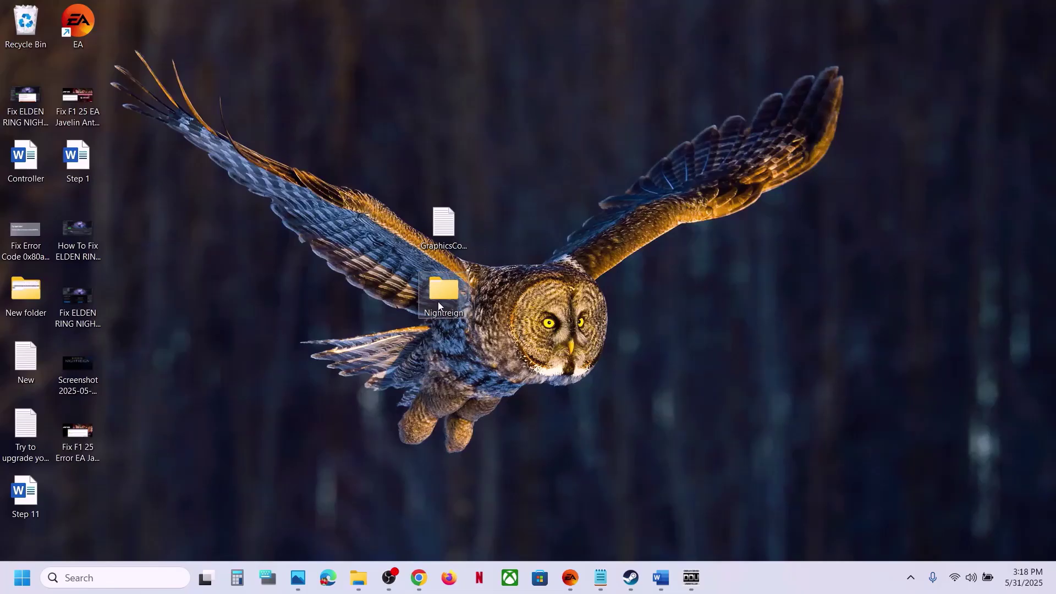
Return to the Roaming folder in File Explorer and rename the Nightreign folder to Nightreign.old
{"action": "mouse_move", "coordinate": [358, 577]}
{"action": "left_click", "coordinate": [426, 518]}
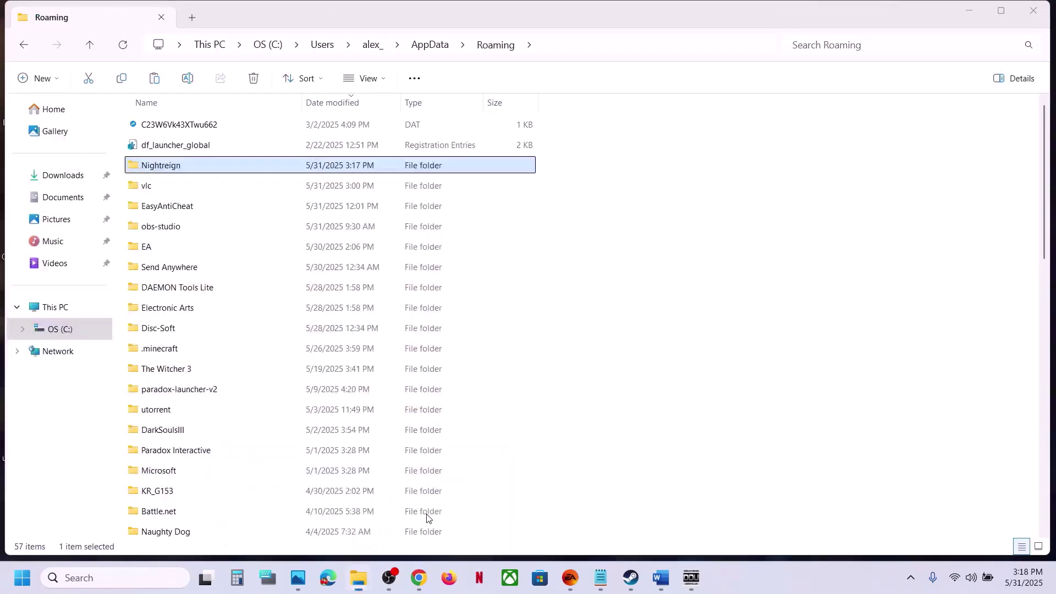
{"action": "right_click", "coordinate": [193, 173]}
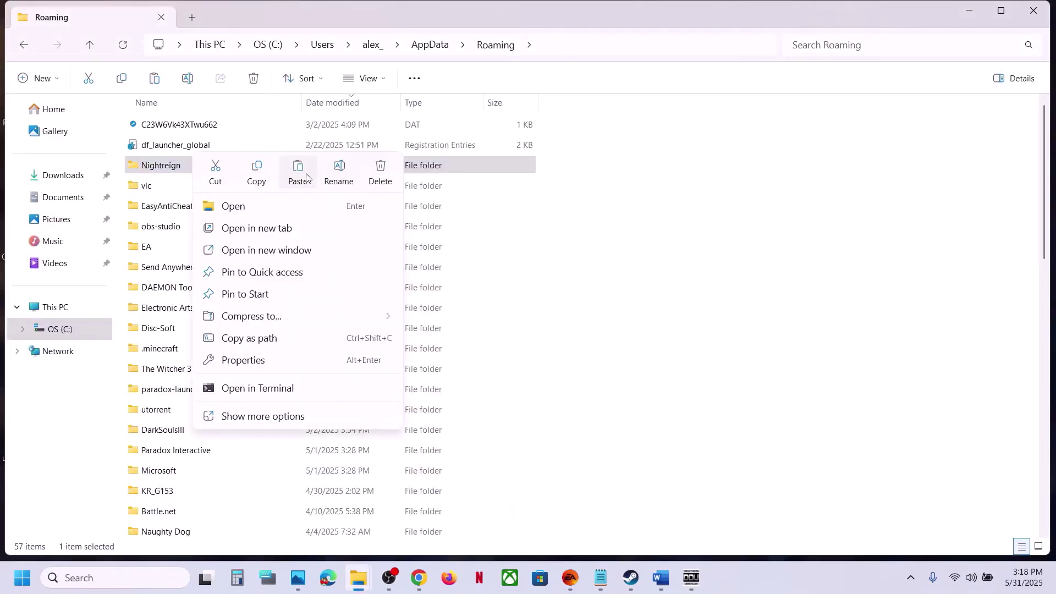
{"action": "left_click", "coordinate": [338, 172]}
{"action": "left_click", "coordinate": [196, 167]}
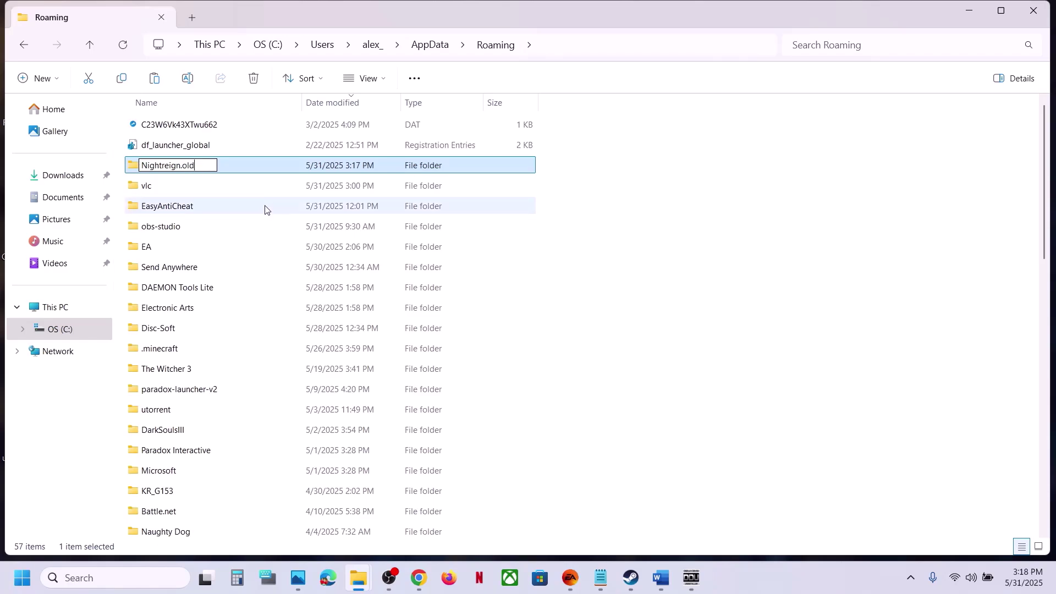
{"action": "left_click", "coordinate": [690, 418]}
Switch to the Word document, read Step 12 on verifying the game files, and go back to Steam
{"action": "left_click", "coordinate": [631, 577]}
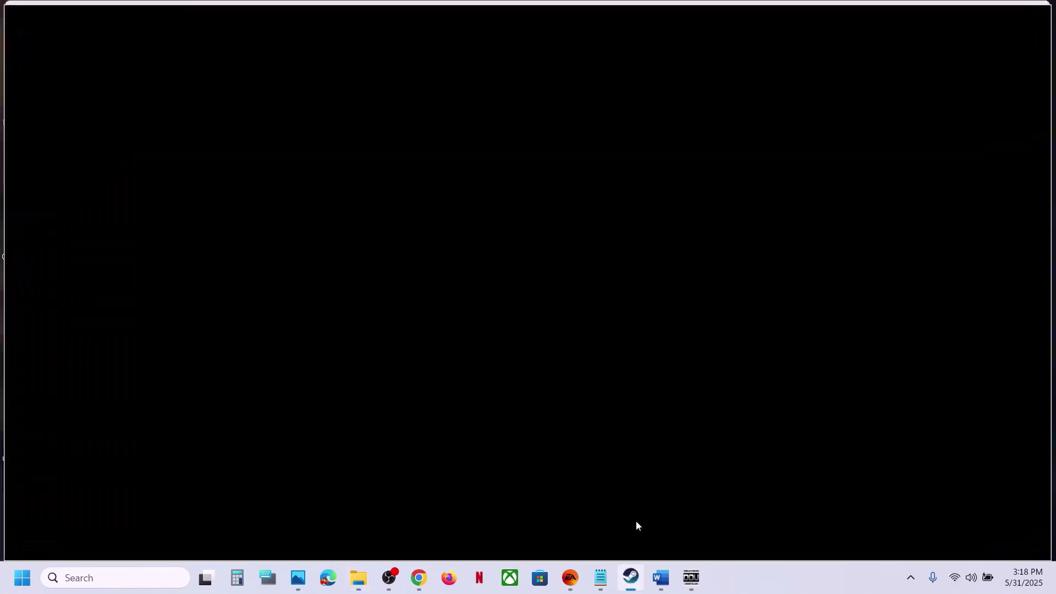
{"action": "left_click", "coordinate": [663, 576]}
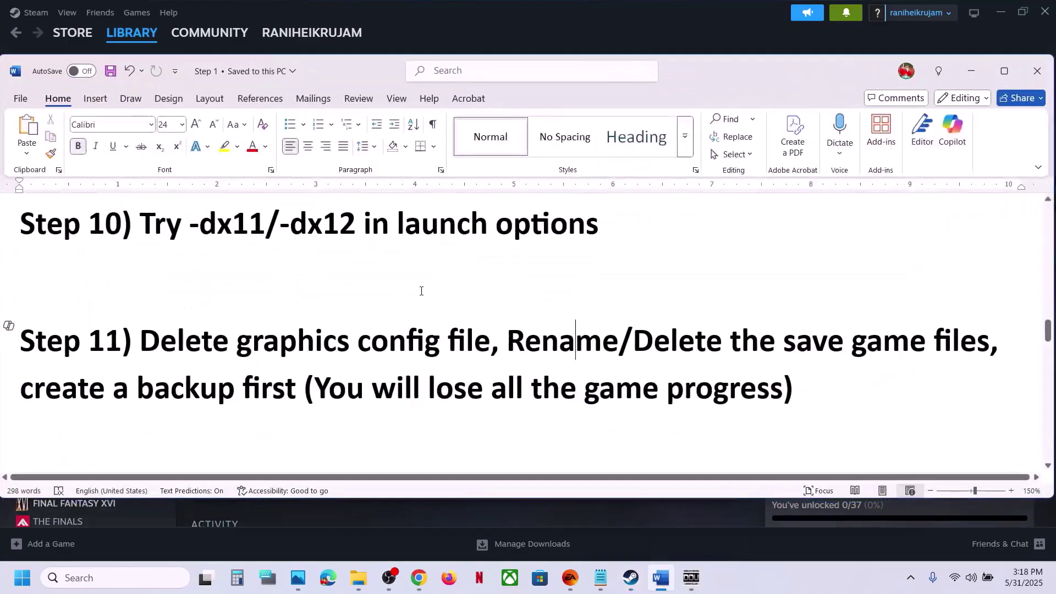
{"action": "scroll", "coordinate": [421, 292], "scroll_direction": "down", "scroll_amount": 3}
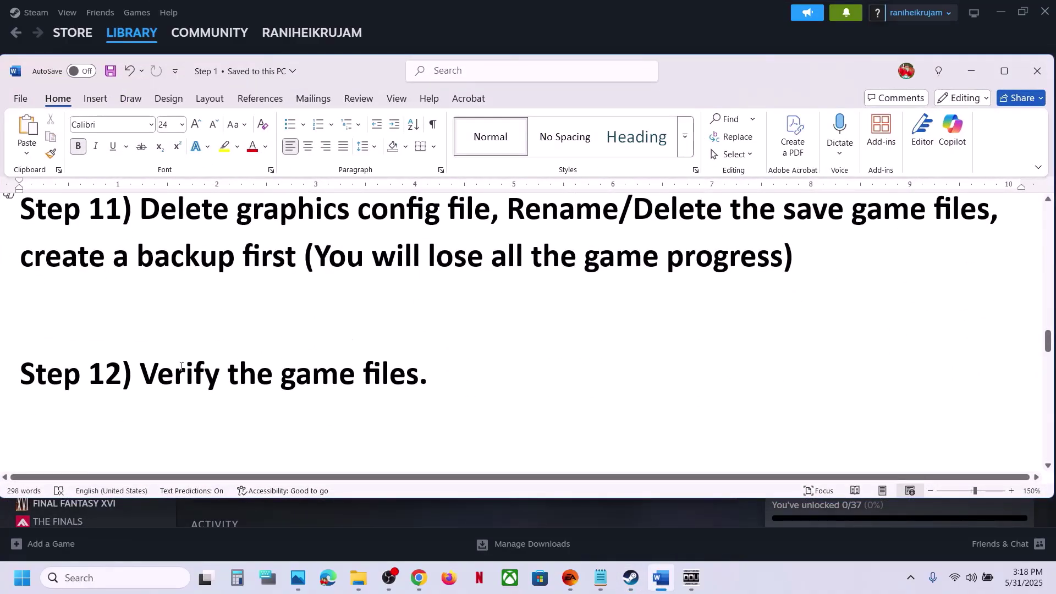
{"action": "left_click_drag", "start_coordinate": [142, 374], "coordinate": [428, 376]}
{"action": "left_click", "coordinate": [573, 18]}
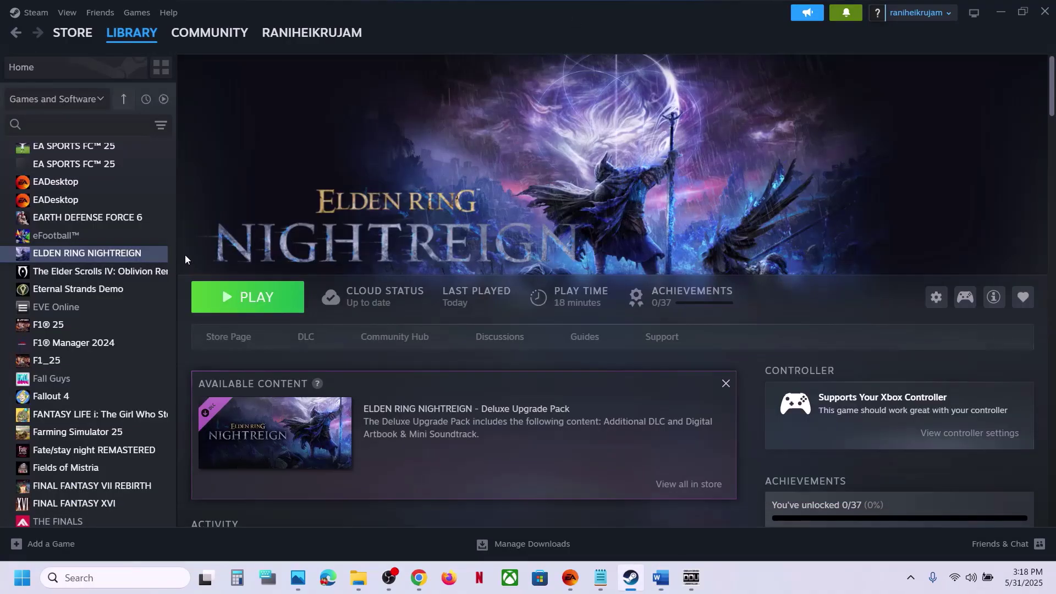
View the Installed Files properties of ELDEN RING NIGHTREIGN, find the option to verify integrity of game files, and close the window
{"action": "right_click", "coordinate": [144, 256]}
{"action": "left_click", "coordinate": [194, 365]}
{"action": "left_click", "coordinate": [336, 207]}
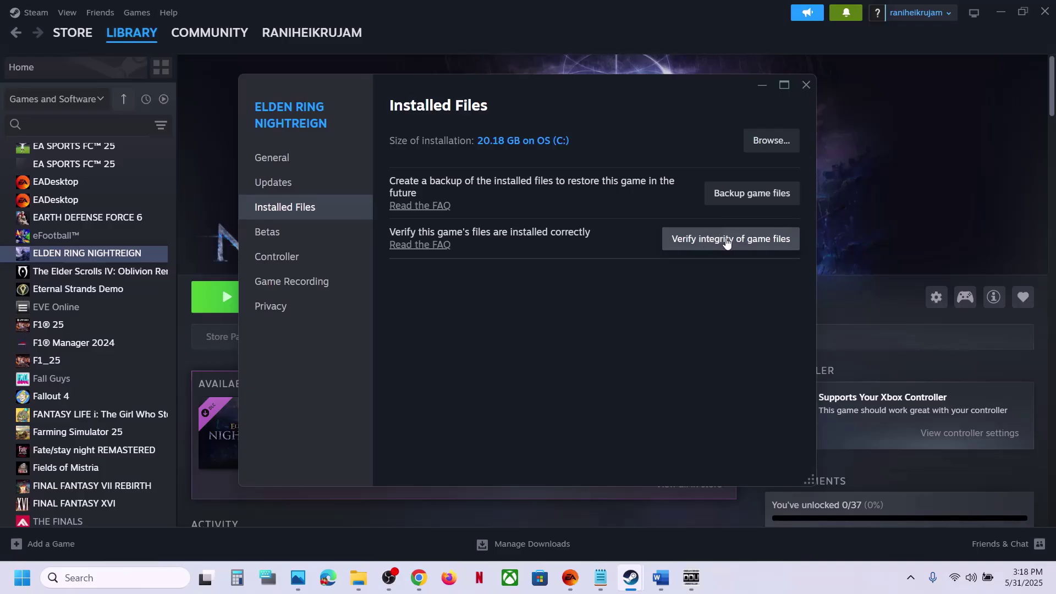
{"action": "left_click", "coordinate": [807, 87]}
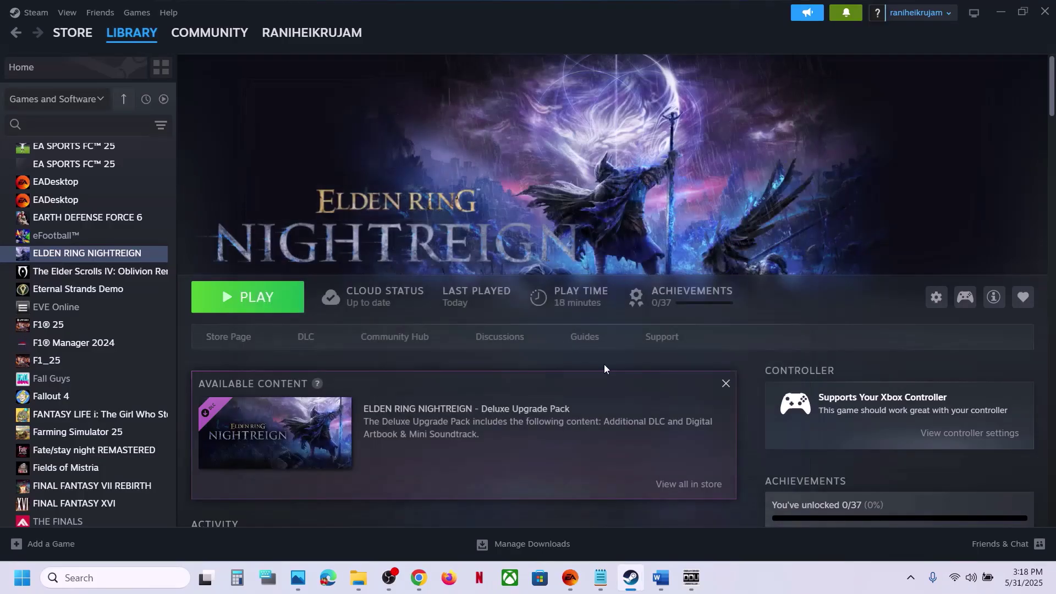
Switch to the Word document and read Step 13 on updating Windows to the latest version
{"action": "left_click", "coordinate": [669, 576]}
{"action": "scroll", "coordinate": [445, 377], "scroll_direction": "down", "scroll_amount": 3}
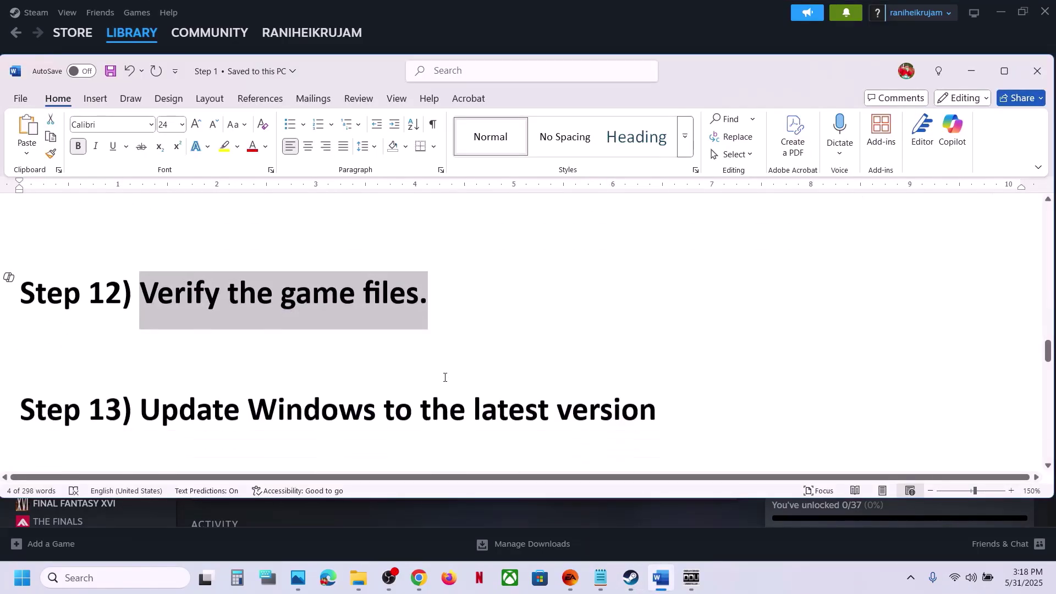
{"action": "scroll", "coordinate": [444, 377], "scroll_direction": "up", "scroll_amount": 1}
{"action": "left_click_drag", "start_coordinate": [141, 372], "coordinate": [629, 387]}
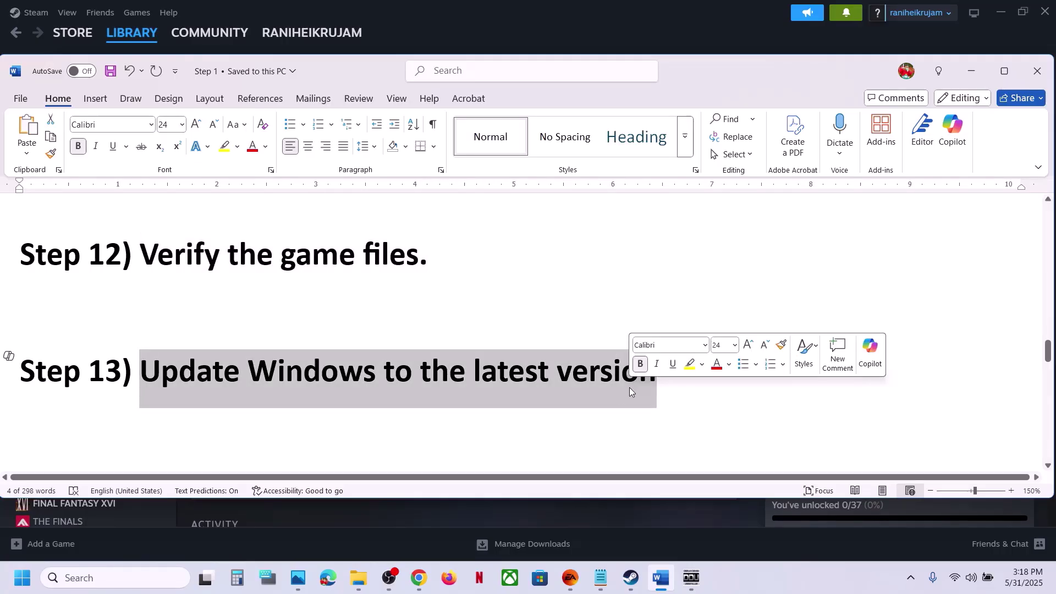
Add the version numbers 1909 and 24h2 to the end of the Step 13 line, and delete 1909
{"action": "left_click", "coordinate": [669, 378]}
{"action": "type", "text": "1909"}
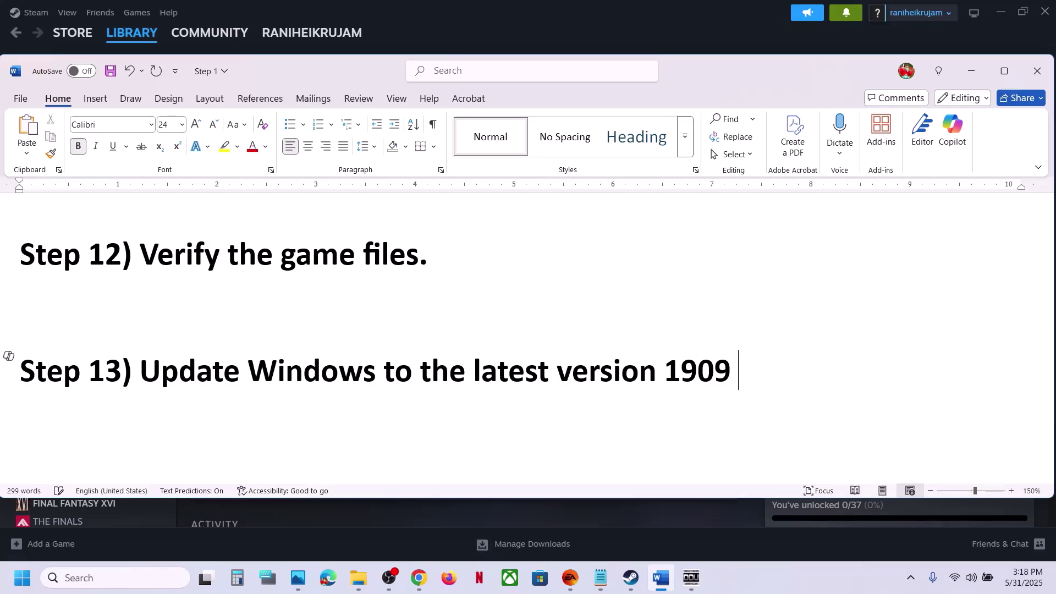
{"action": "type", "text": " 24"}
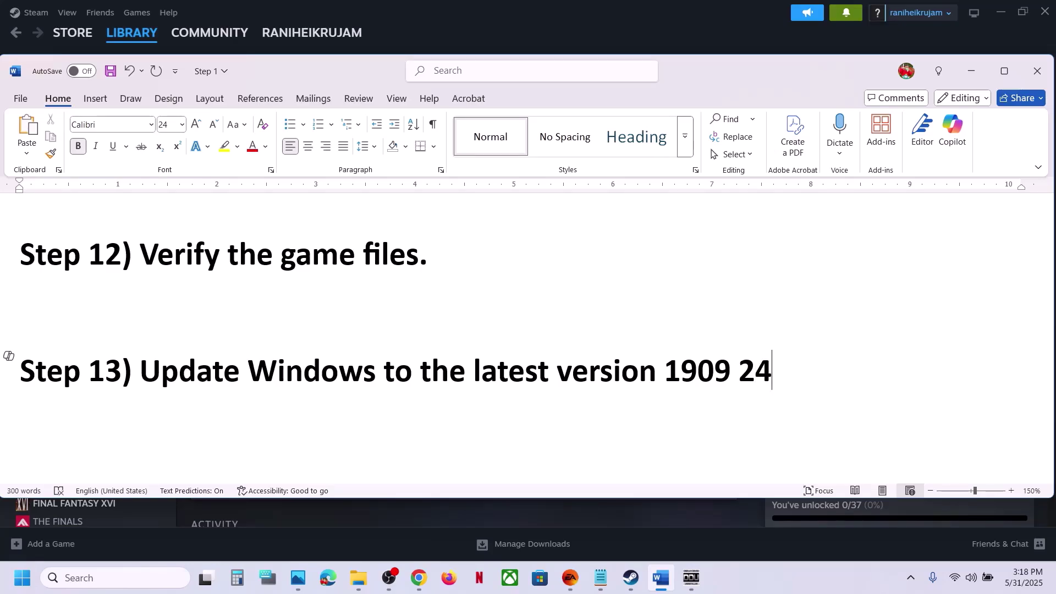
{"action": "type", "text": "h2"}
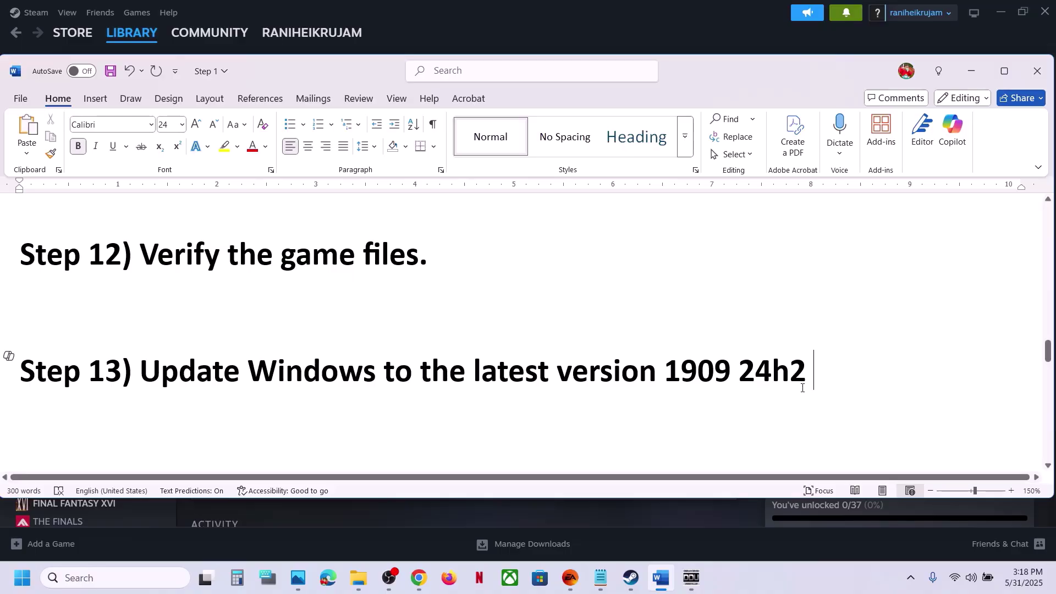
{"action": "key", "text": "BackSpace"}
{"action": "key", "text": "BackSpace"}
{"action": "key", "text": "BackSpace"}
{"action": "key", "text": "BackSpace"}
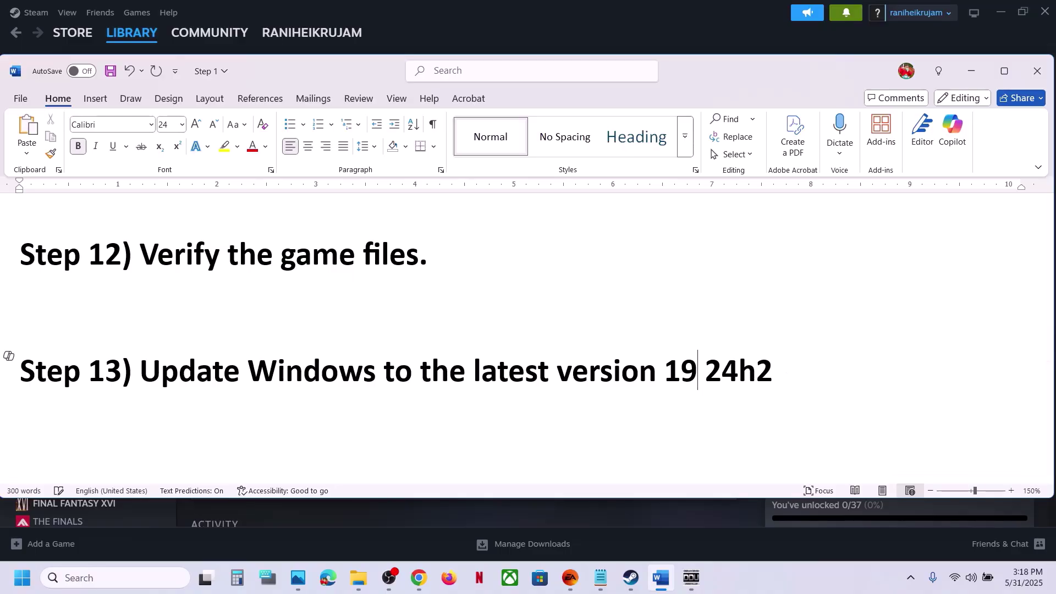
{"action": "double_click", "coordinate": [761, 362]}
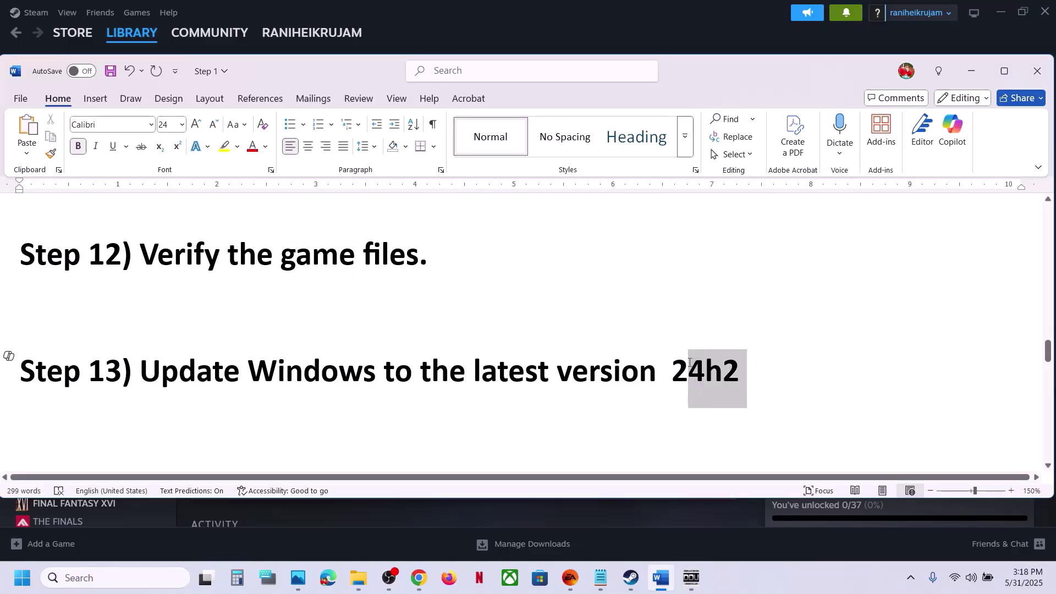
Run winver to check the installed Windows version, and close the About Windows window
{"action": "left_click", "coordinate": [142, 579]}
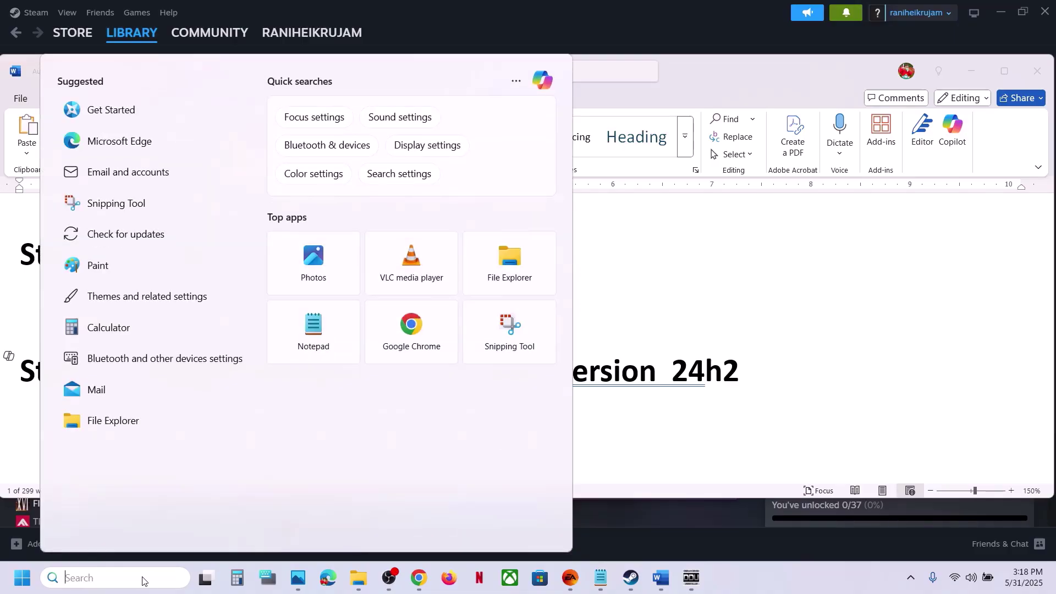
{"action": "type", "text": "winver"}
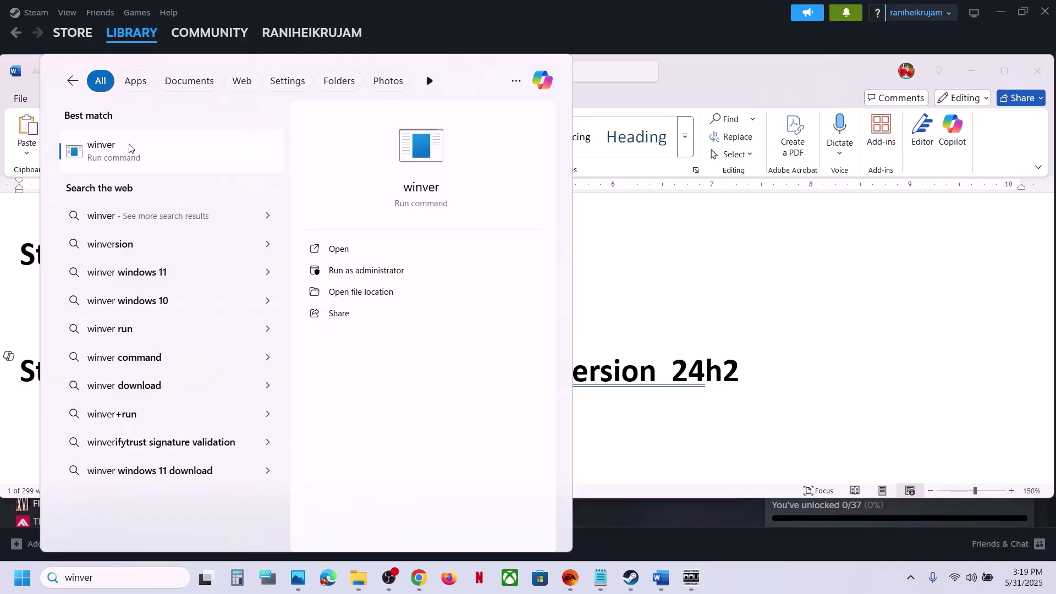
{"action": "left_click", "coordinate": [129, 147]}
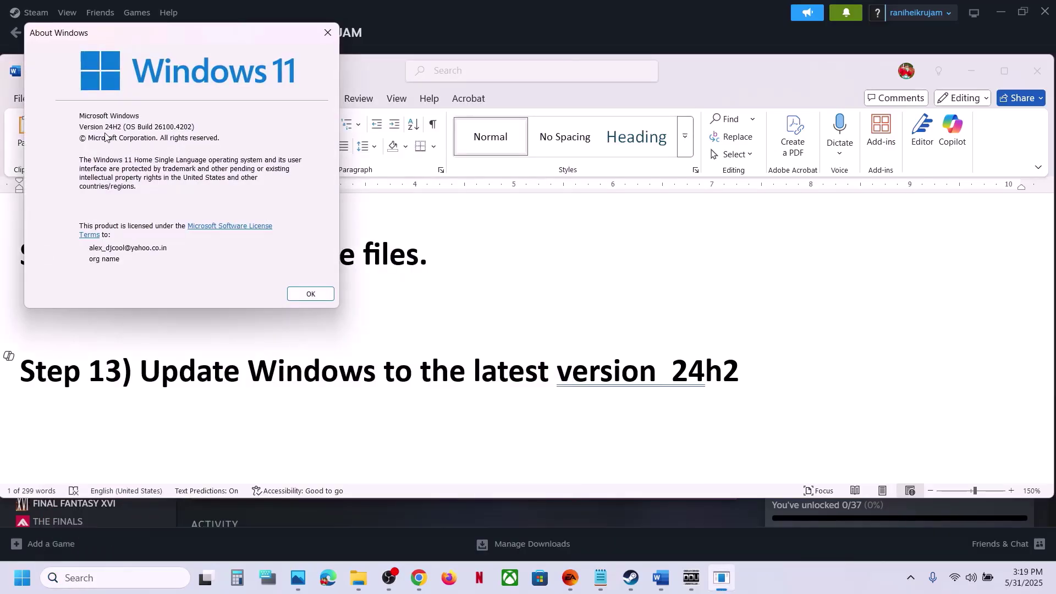
{"action": "left_click", "coordinate": [328, 30]}
Check for new updates in the Windows Update settings and bring up the power options for restarting the computer
{"action": "left_click_drag", "start_coordinate": [256, 354], "coordinate": [672, 374]}
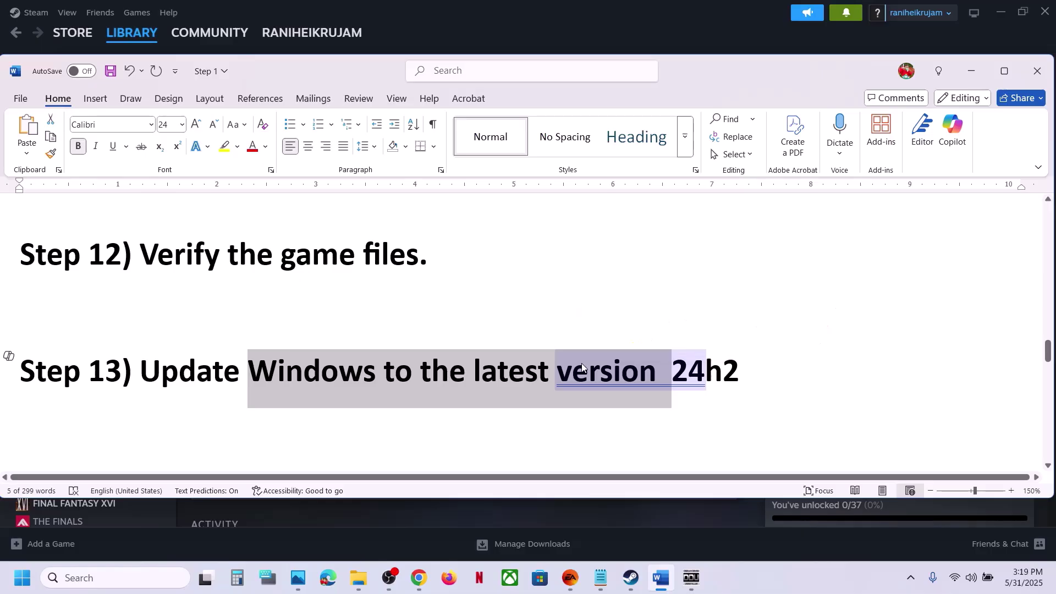
{"action": "key", "text": "super+i"}
{"action": "left_click", "coordinate": [127, 447]}
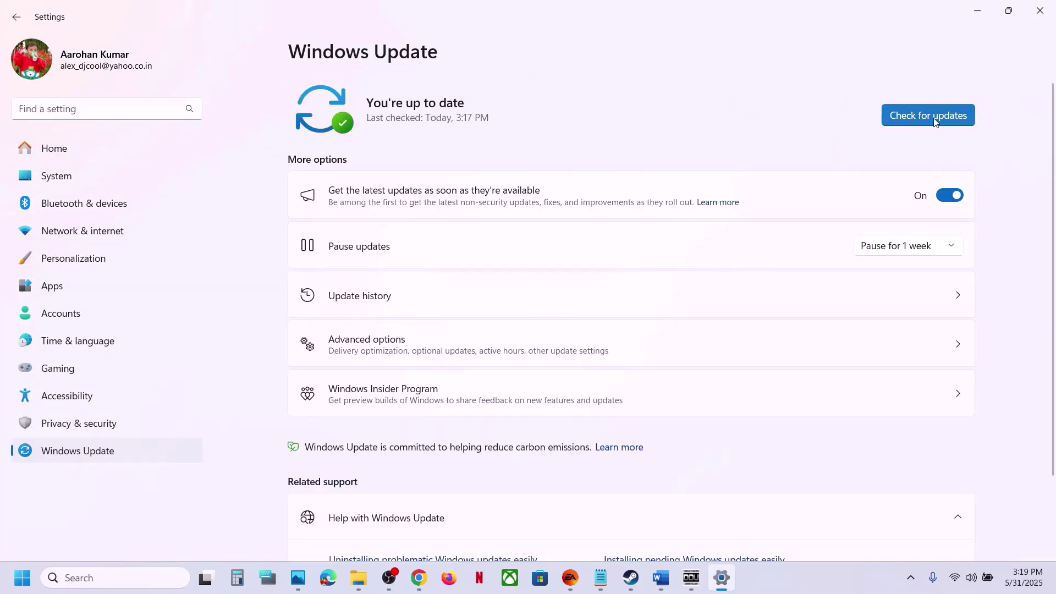
{"action": "left_click", "coordinate": [934, 121]}
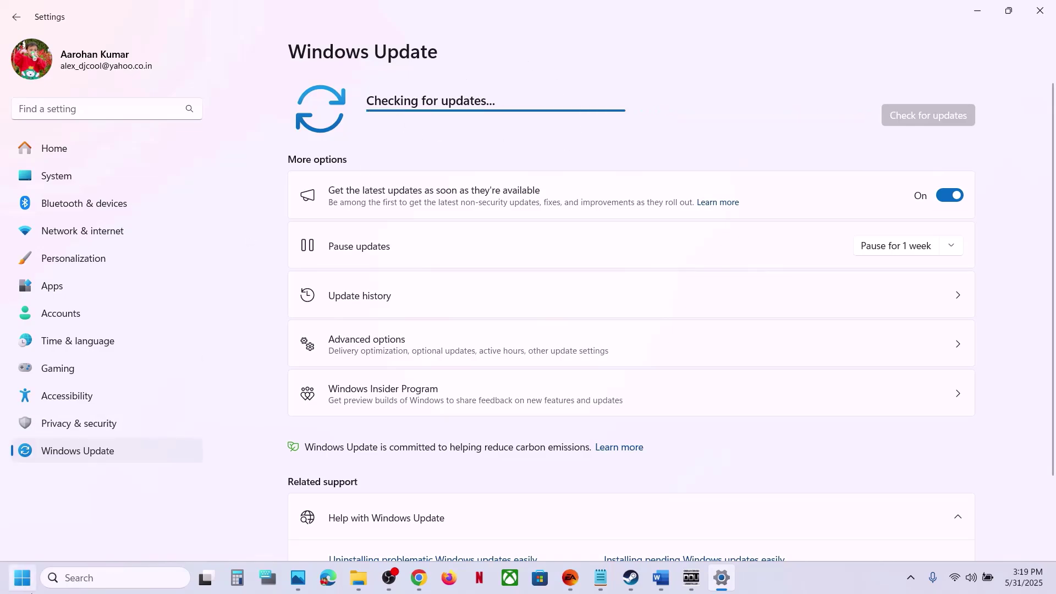
{"action": "left_click", "coordinate": [27, 583]}
{"action": "left_click", "coordinate": [400, 531]}
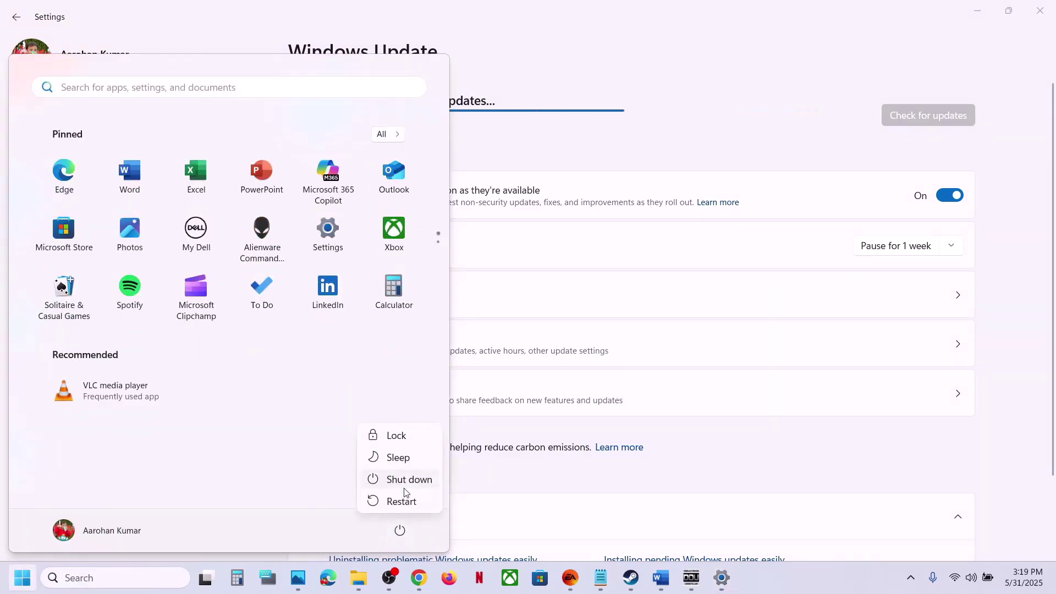
Return to the Word document, read Step 14 on installing Visual C++ files, and copy its Microsoft download link
{"action": "left_click", "coordinate": [633, 588]}
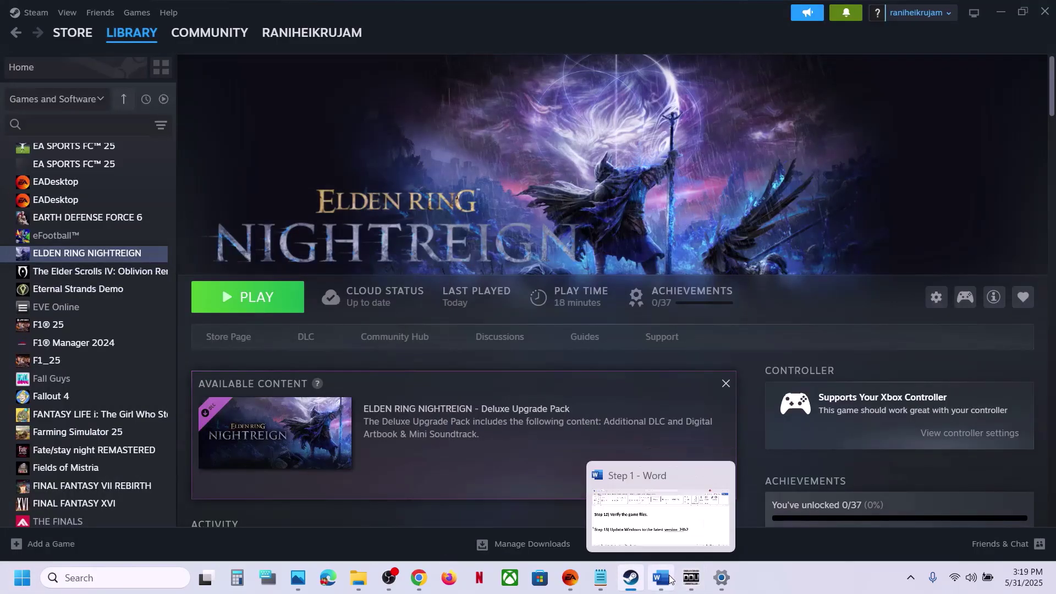
{"action": "left_click", "coordinate": [669, 578]}
{"action": "scroll", "coordinate": [378, 335], "scroll_direction": "down", "scroll_amount": 2}
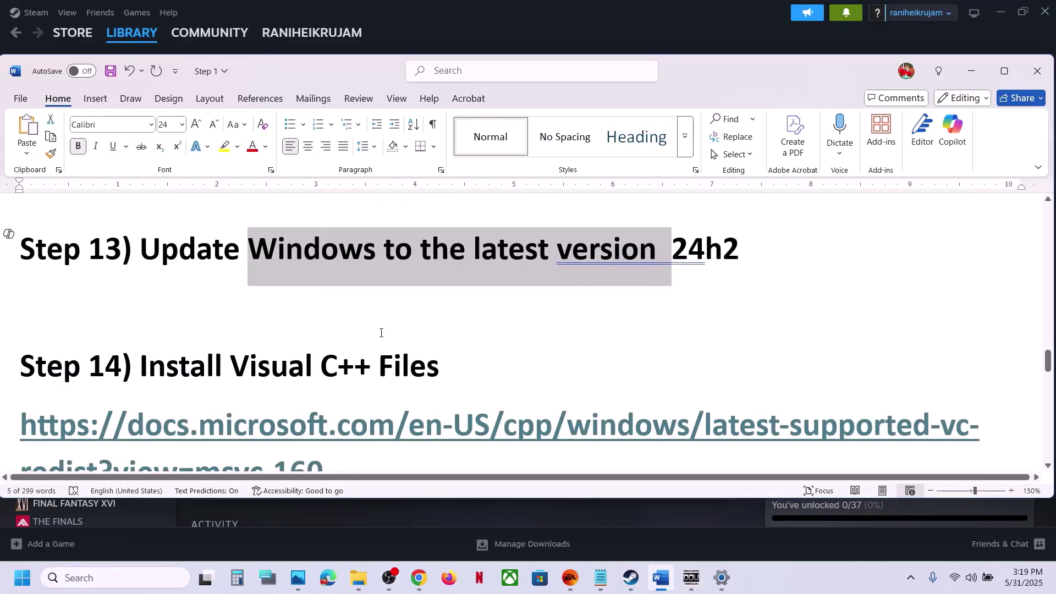
{"action": "scroll", "coordinate": [380, 333], "scroll_direction": "down", "scroll_amount": 2}
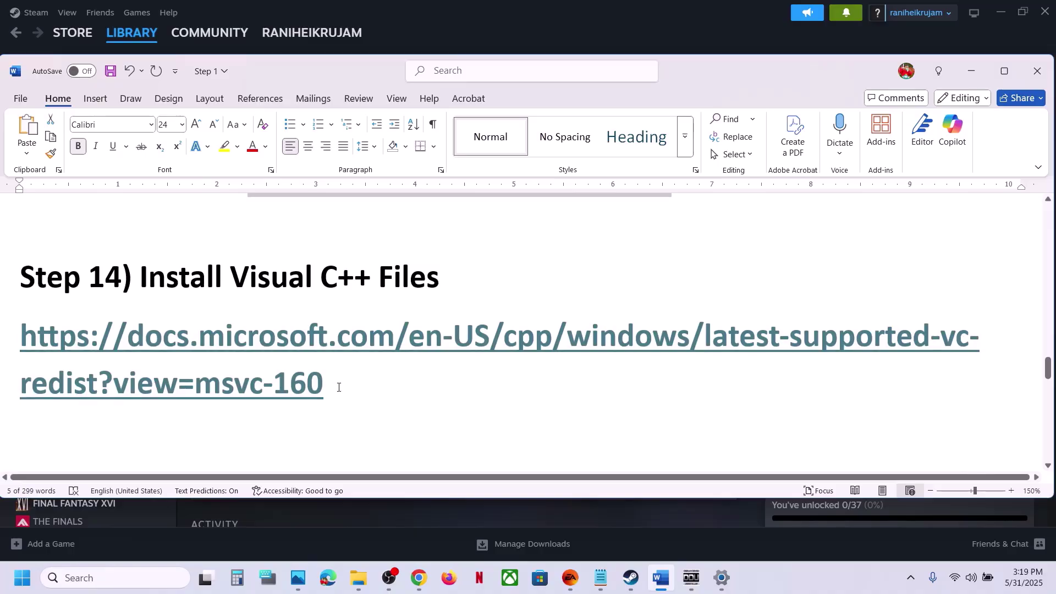
{"action": "left_click_drag", "start_coordinate": [339, 387], "coordinate": [20, 336]}
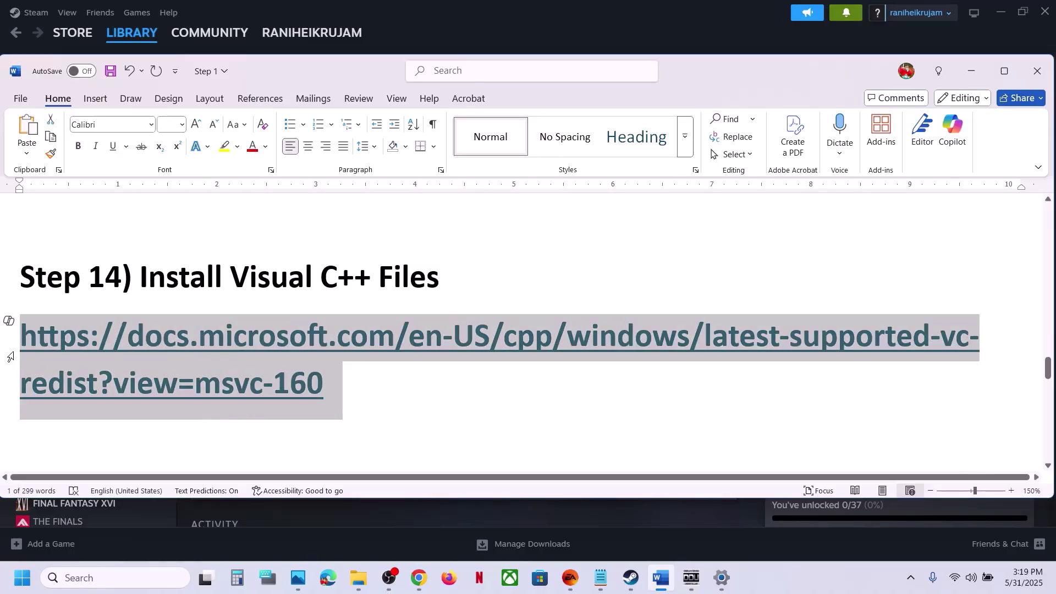
Switch to Chrome and open the copied Visual C++ Redistributable link in a new tab
{"action": "left_click", "coordinate": [419, 577]}
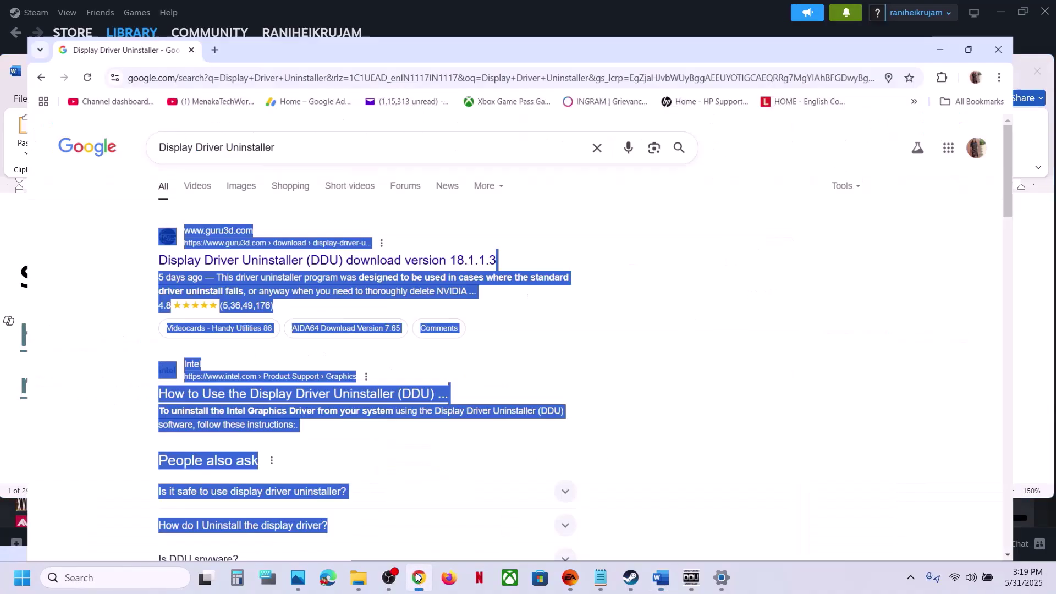
{"action": "left_click", "coordinate": [201, 14]}
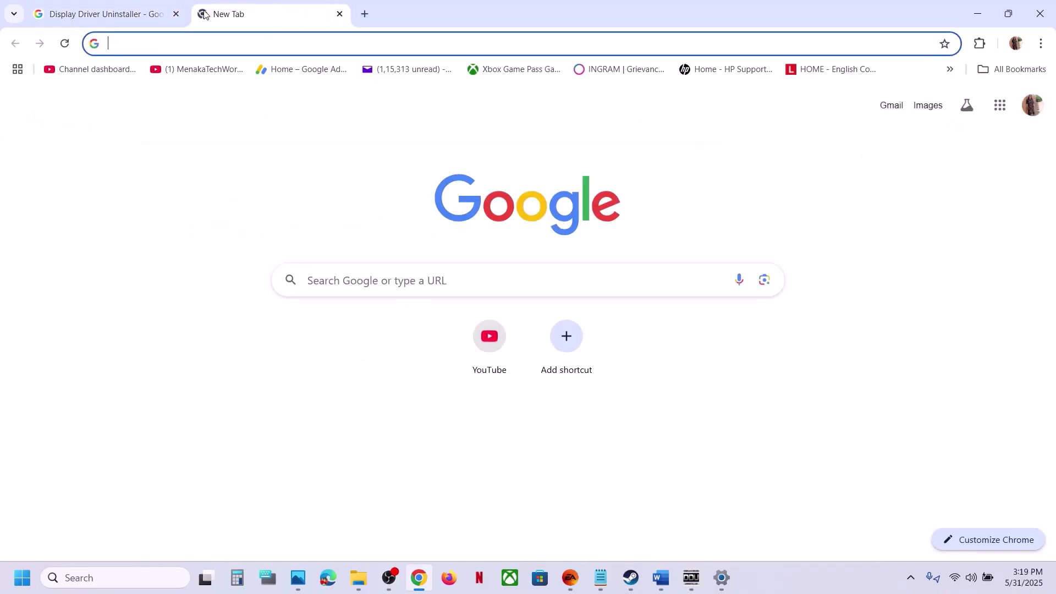
{"action": "key", "text": "ctrl+v"}
{"action": "key", "text": "Return"}
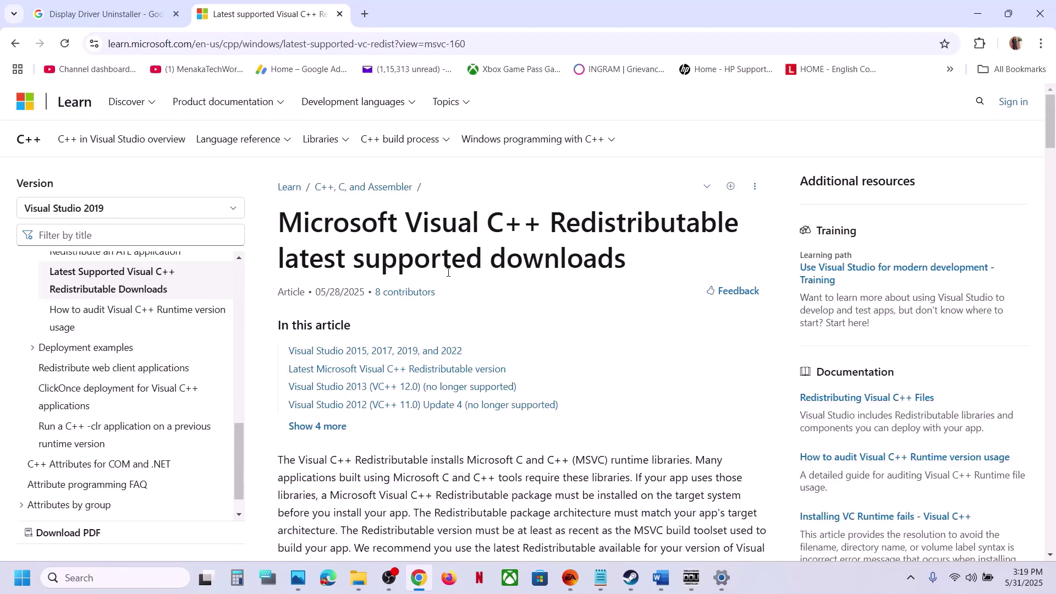
Download the X86 installer vc_redist.x86.exe from the latest Visual C++ Redistributable version table
{"action": "scroll", "coordinate": [448, 272], "scroll_direction": "down", "scroll_amount": 7}
{"action": "left_click_drag", "start_coordinate": [362, 280], "coordinate": [481, 278]}
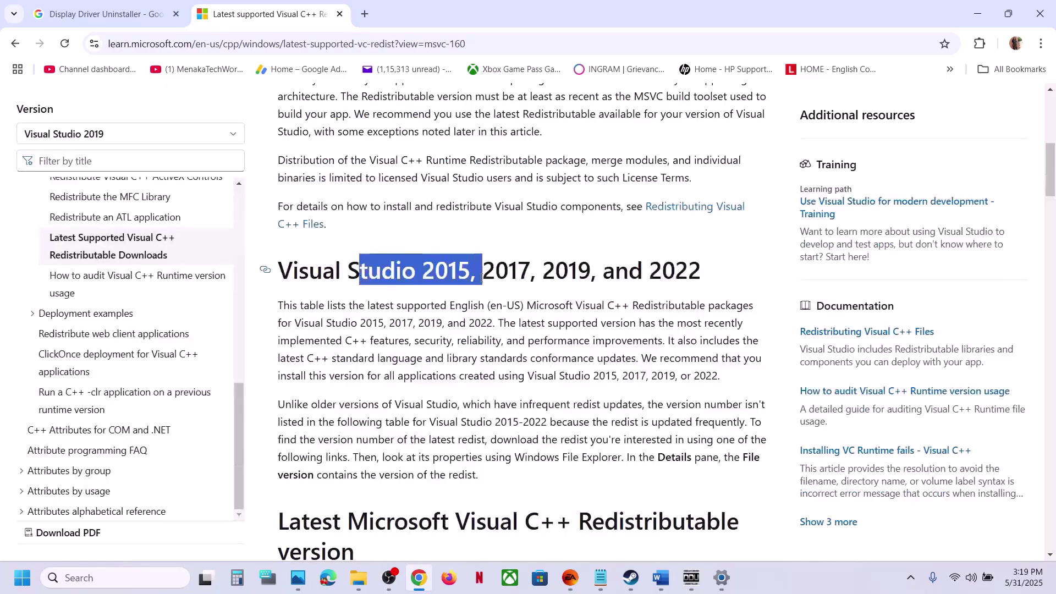
{"action": "scroll", "coordinate": [291, 268], "scroll_direction": "down", "scroll_amount": 8}
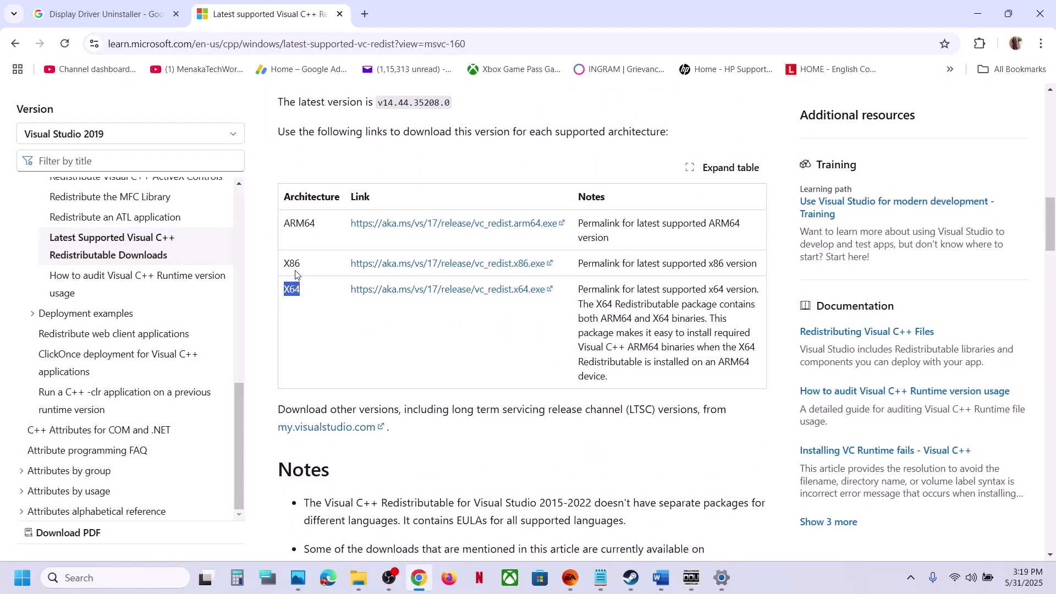
{"action": "left_click", "coordinate": [435, 264]}
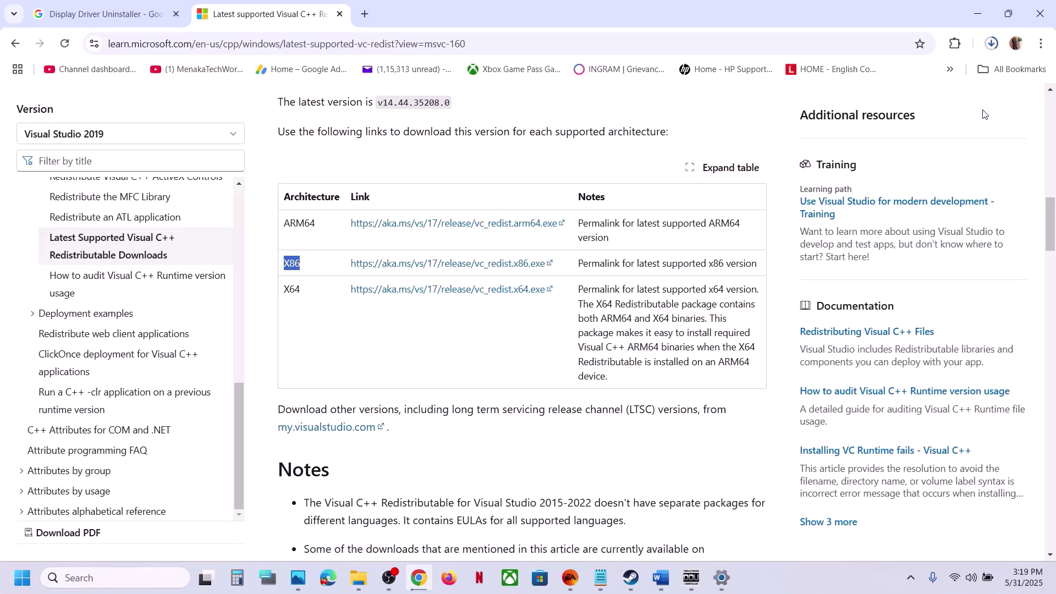
Run the downloaded x86 Redistributable installer, repair the existing installation, and allow it to make changes to the device
{"action": "left_click", "coordinate": [899, 81]}
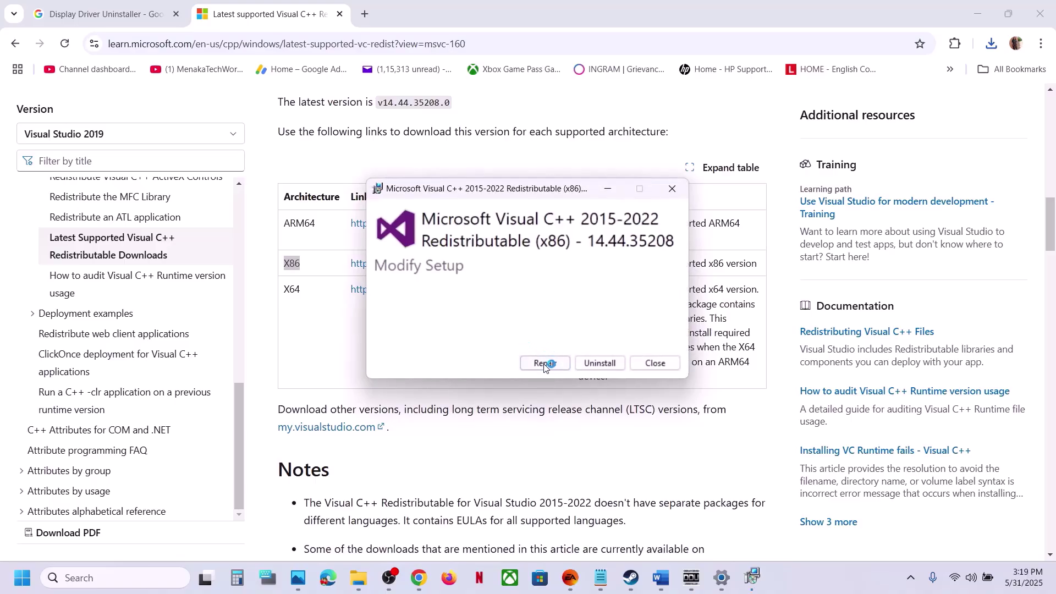
{"action": "left_click", "coordinate": [540, 362]}
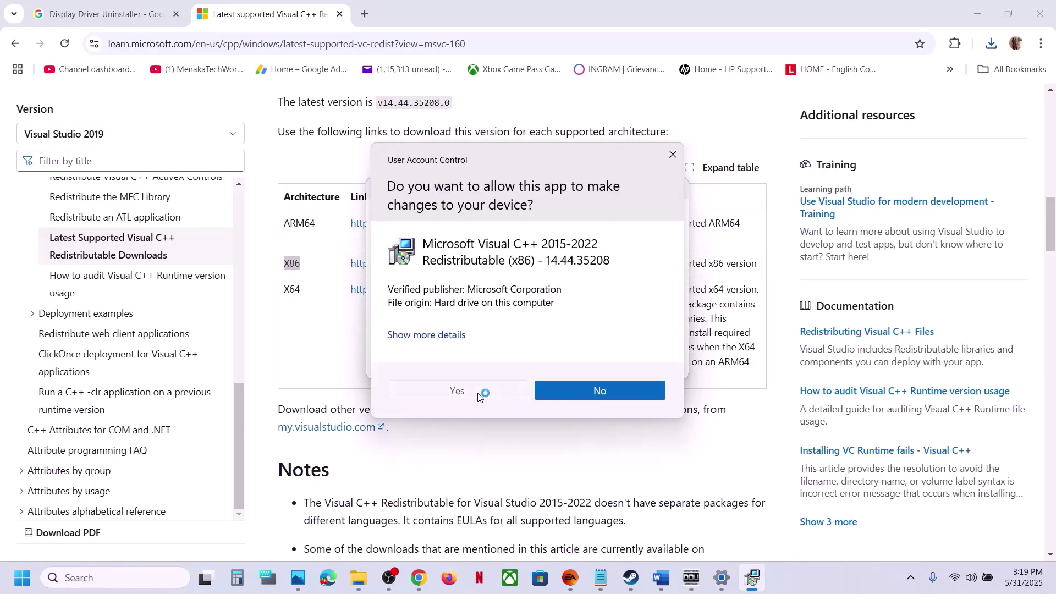
{"action": "left_click", "coordinate": [479, 392]}
Download the X64 installer vc_redist.x64.exe from the same Visual C++ Redistributable table
{"action": "left_click", "coordinate": [304, 299]}
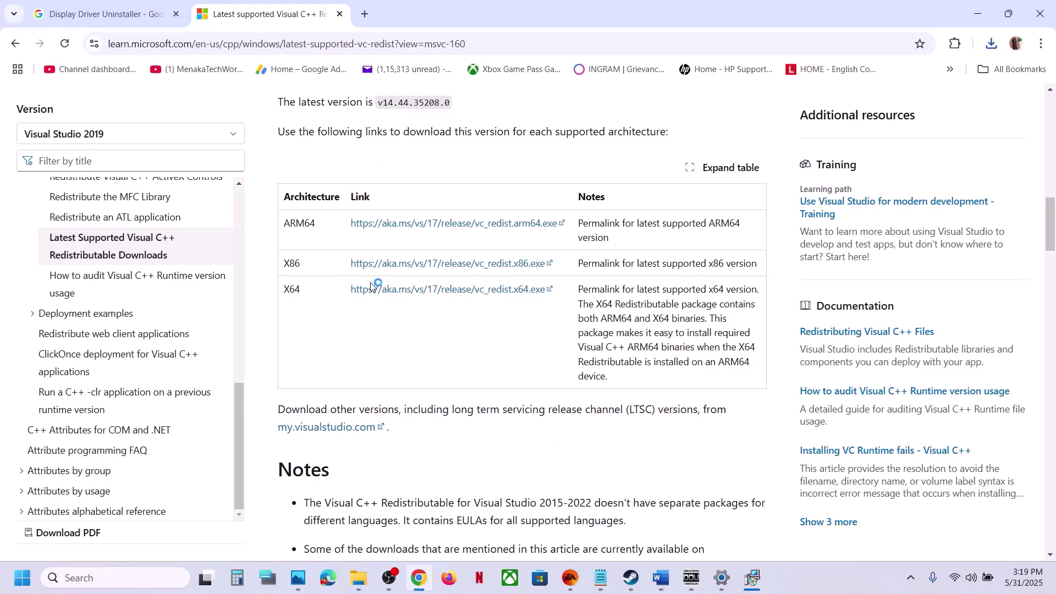